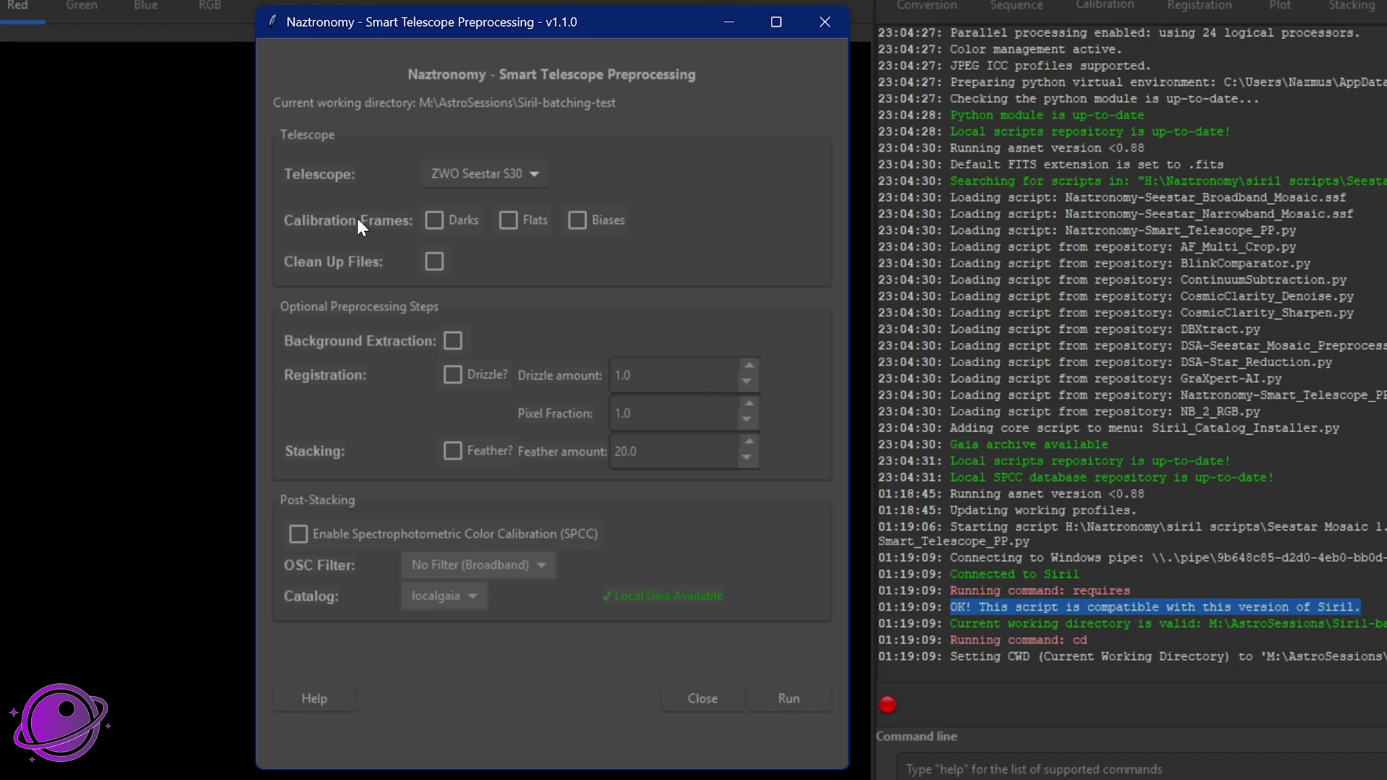
- Open the Telescope dropdown in the Naztronomy dialog to review the supported telescopes
left_click(486, 180)
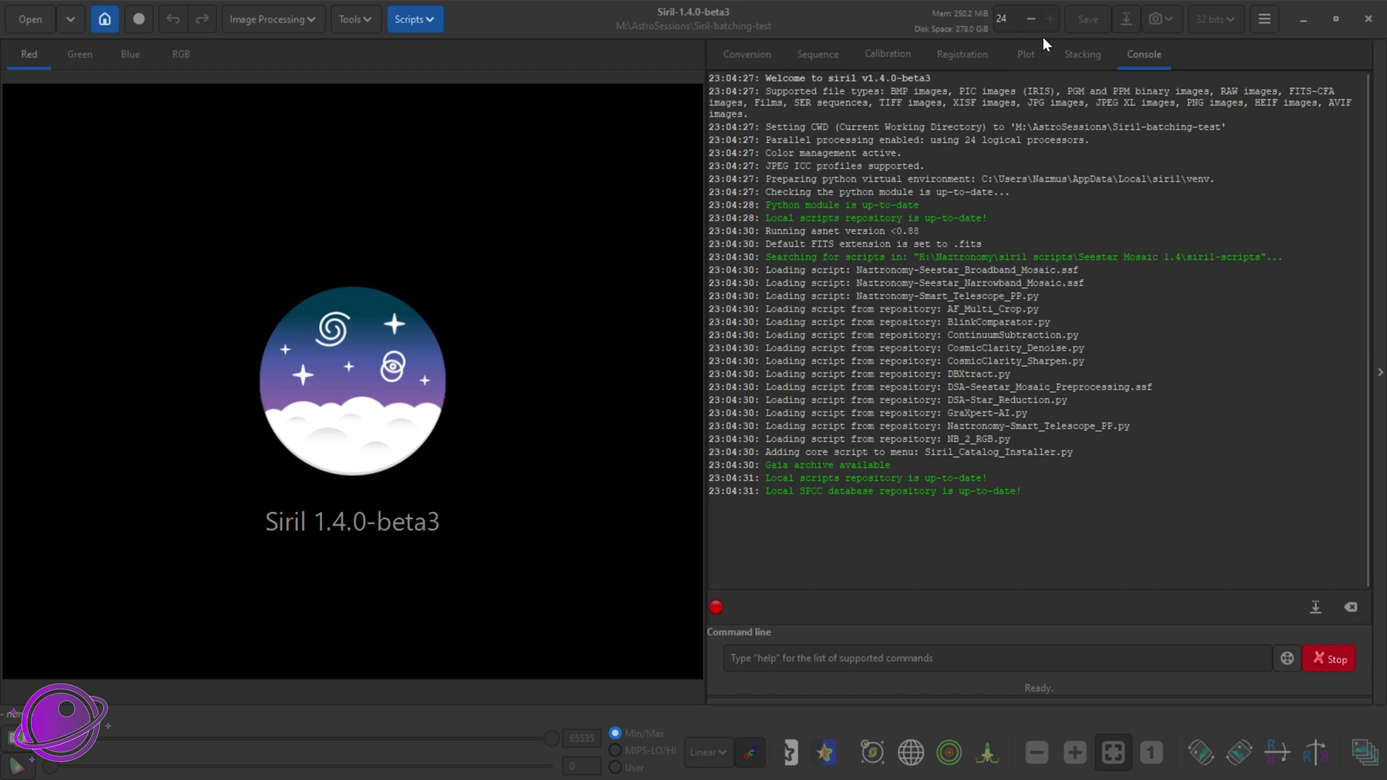
- Open the Scripts preferences from the main menu and scroll down to the Python Interface settings
left_click(1265, 20)
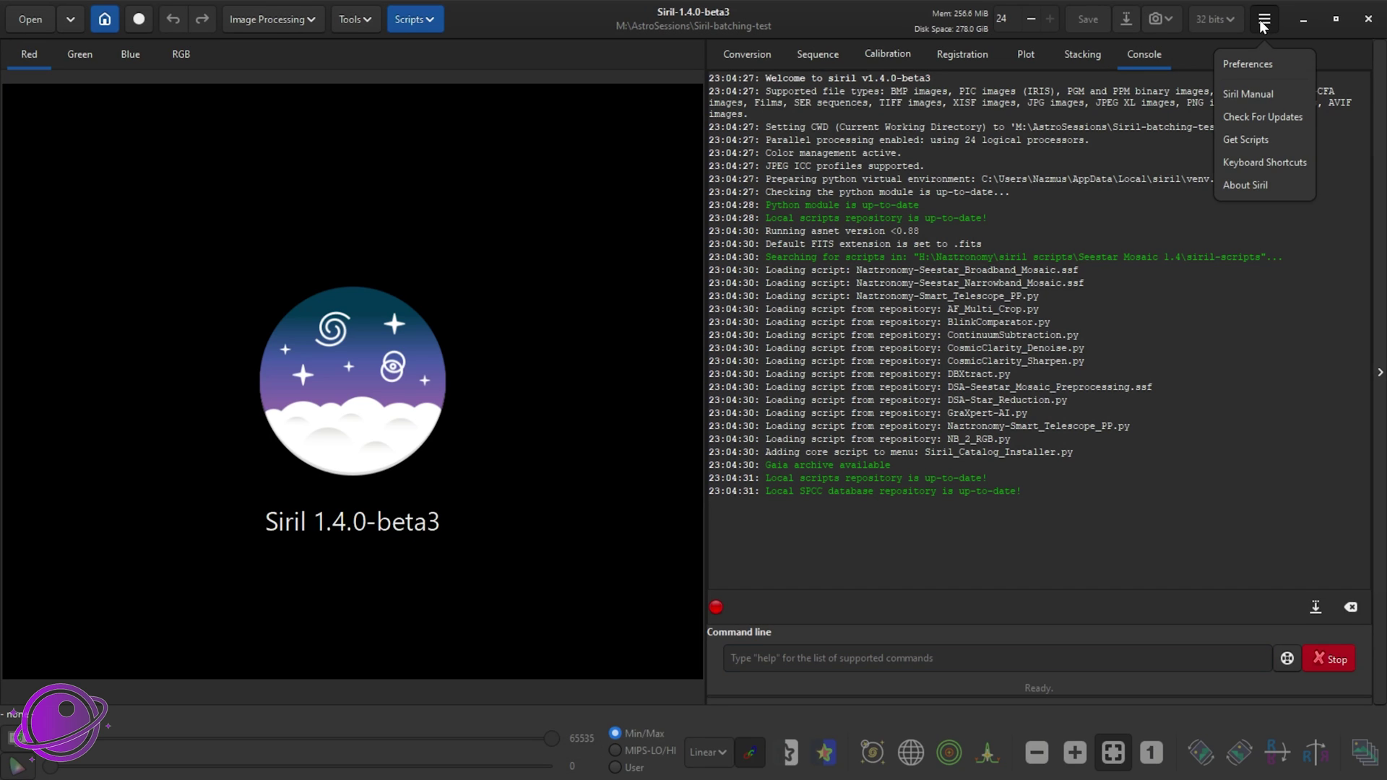
left_click(1248, 142)
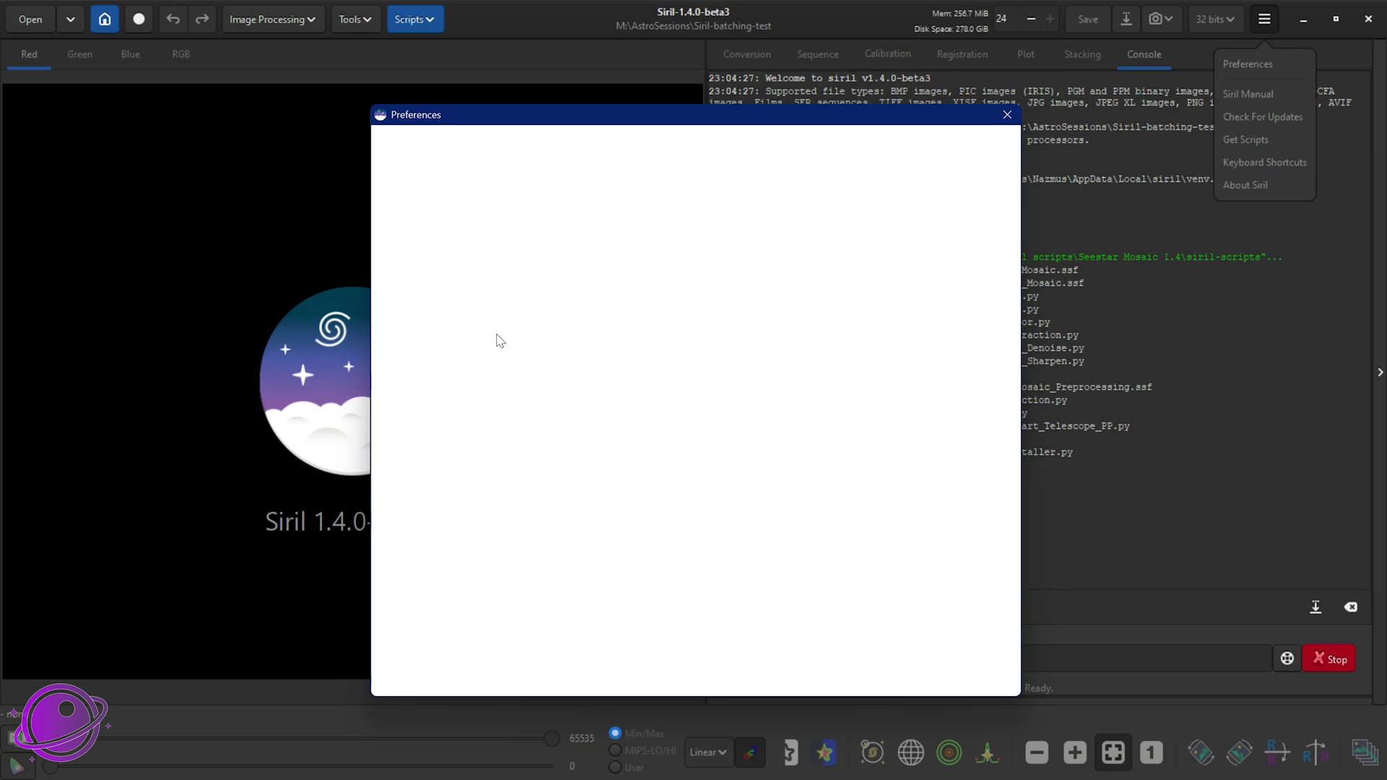
scroll(661, 565, "down", 10)
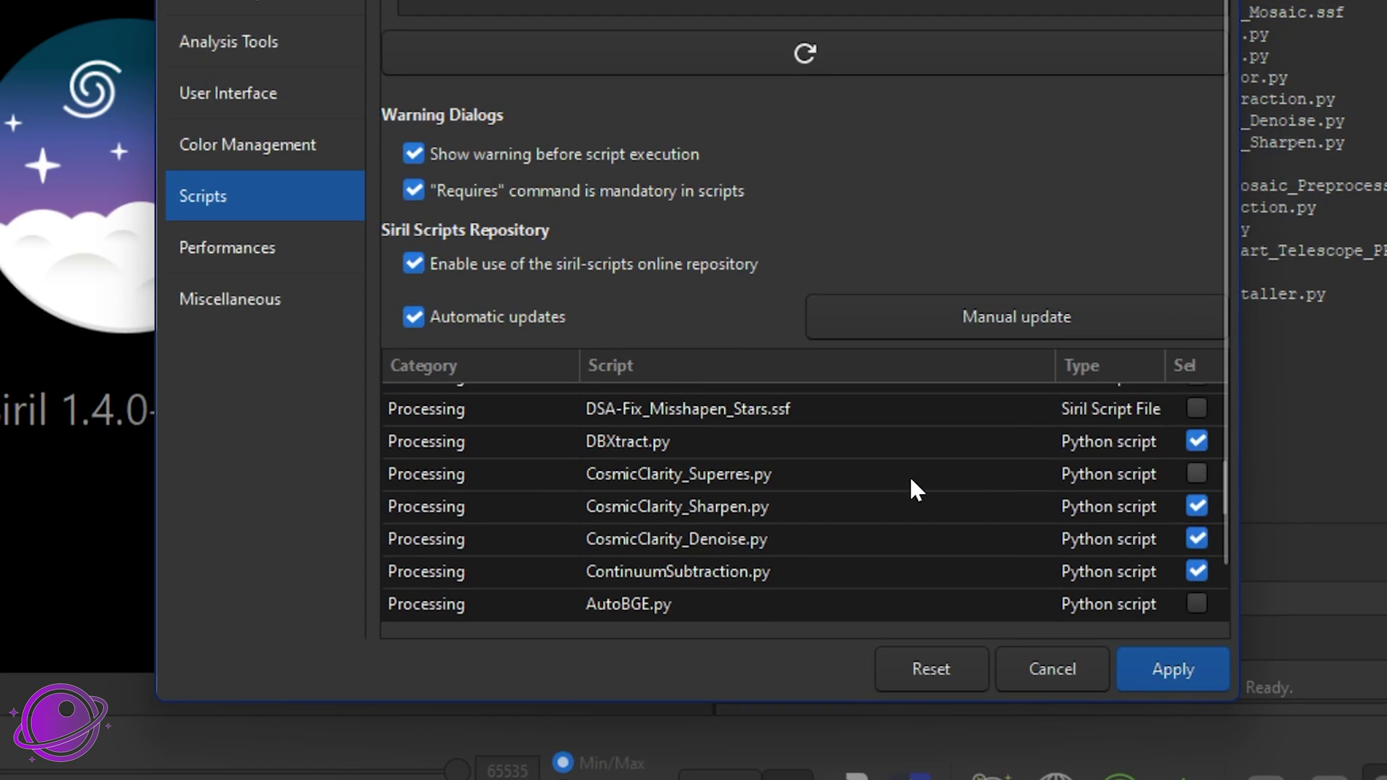
scroll(660, 487, "down", 5)
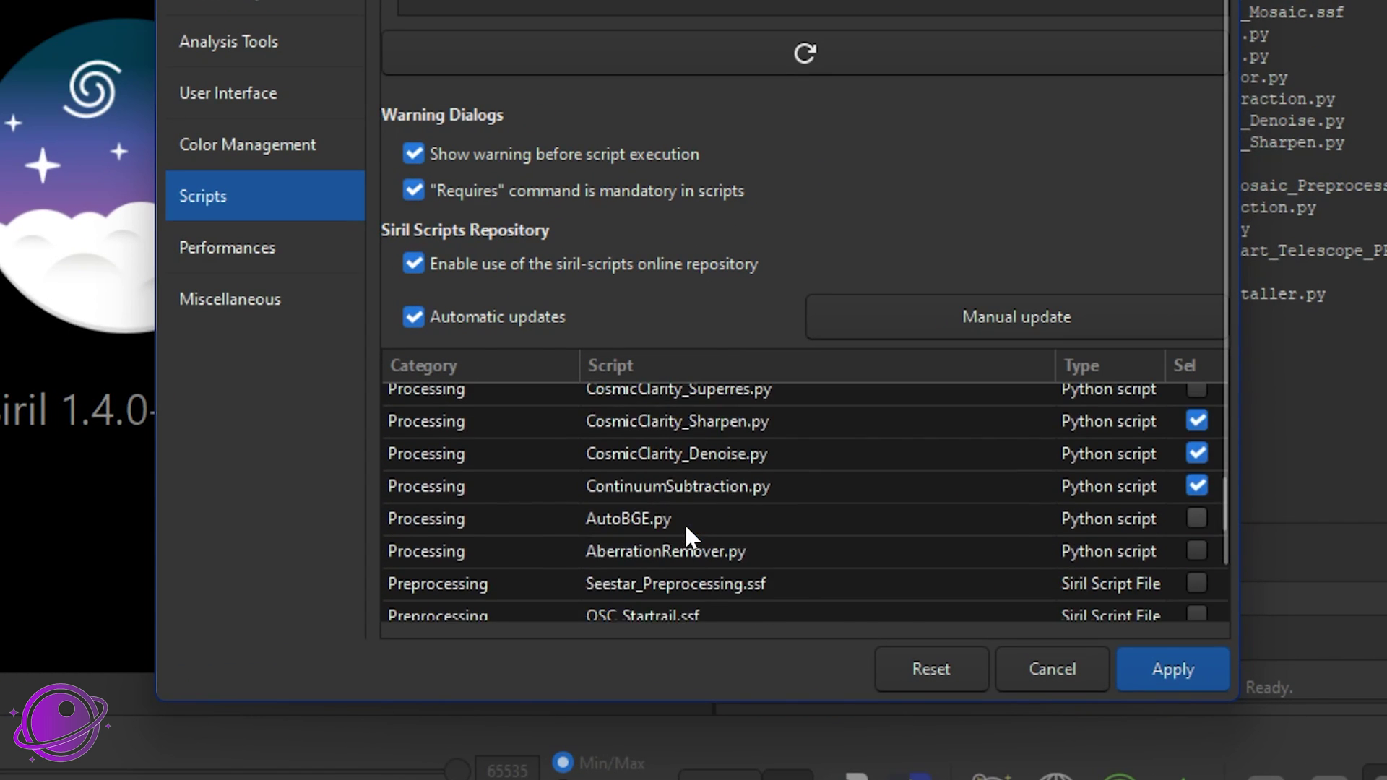
scroll(586, 540, "down", 3)
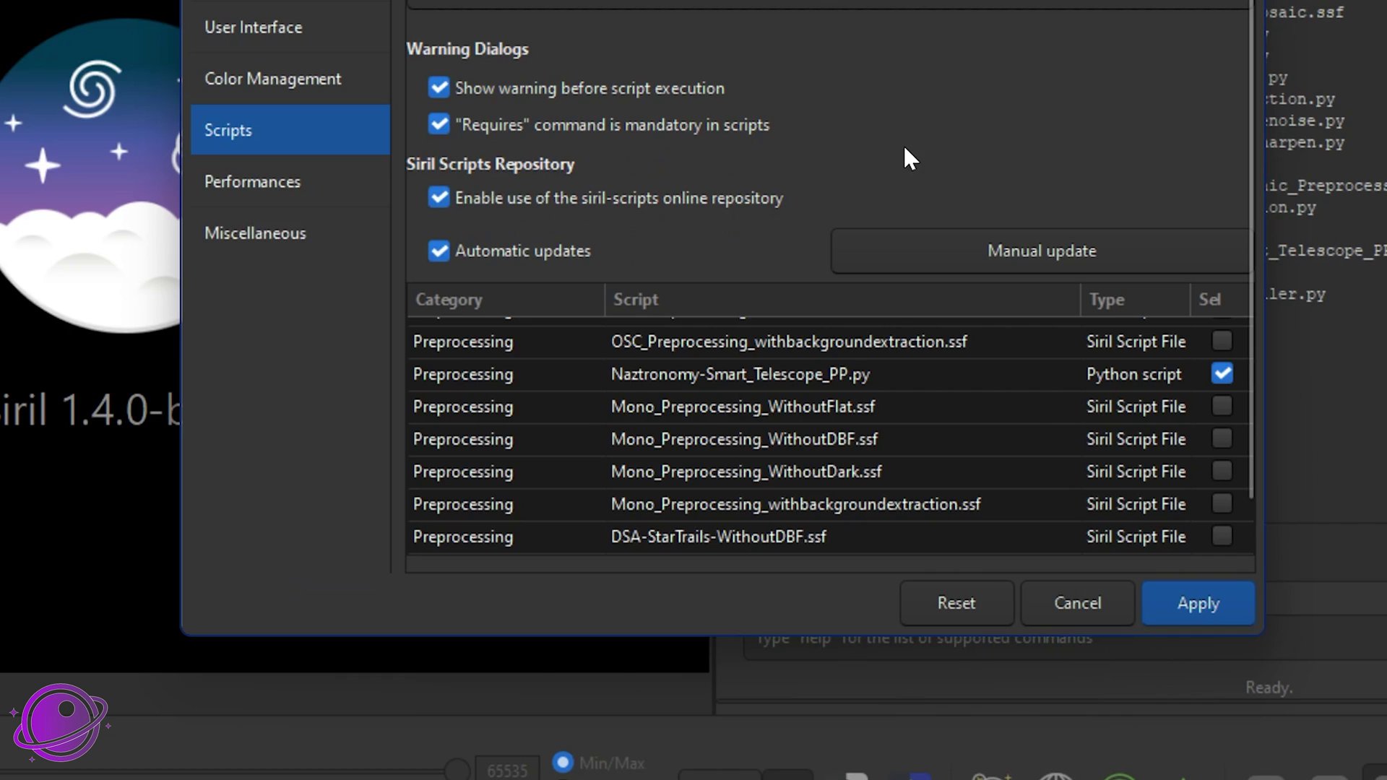
scroll(1178, 83, "down", 2)
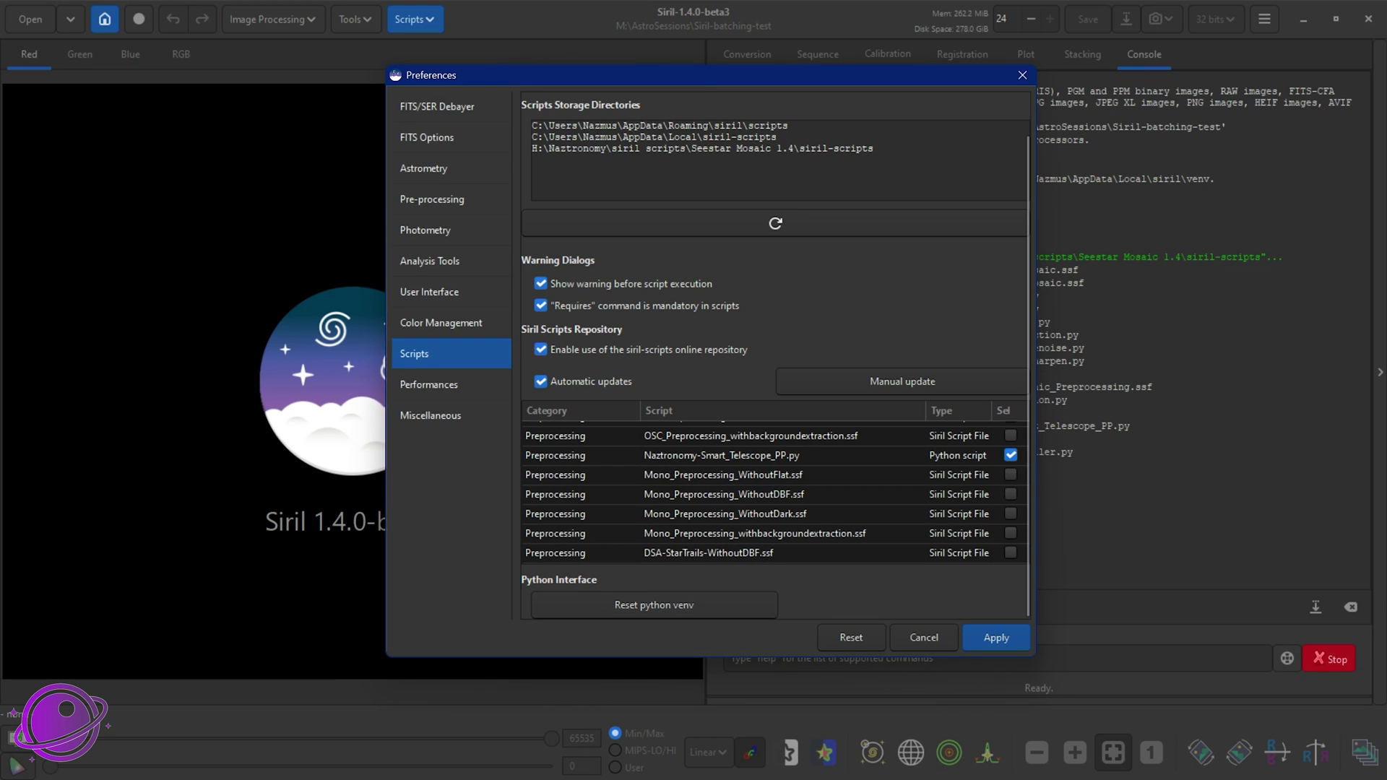
key("alt+Tab")
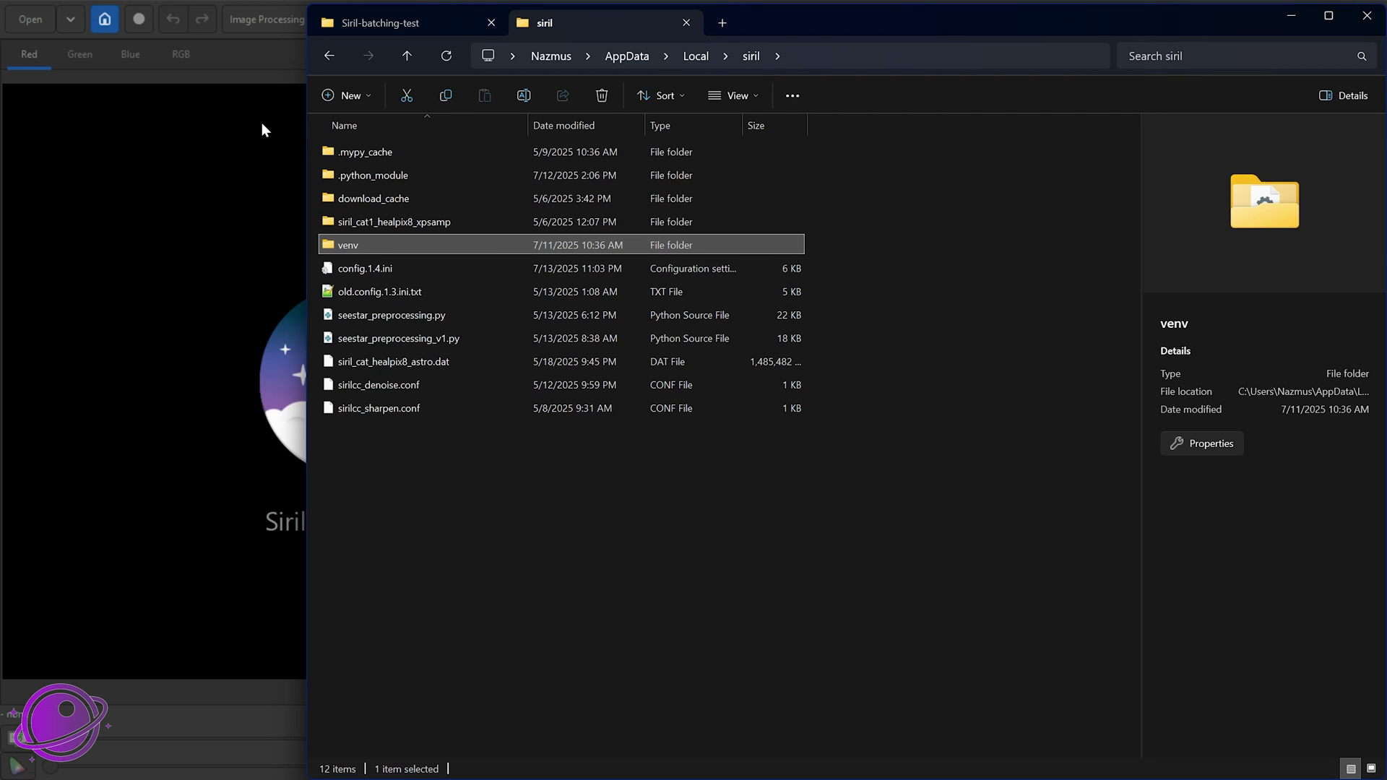
left_click(348, 244)
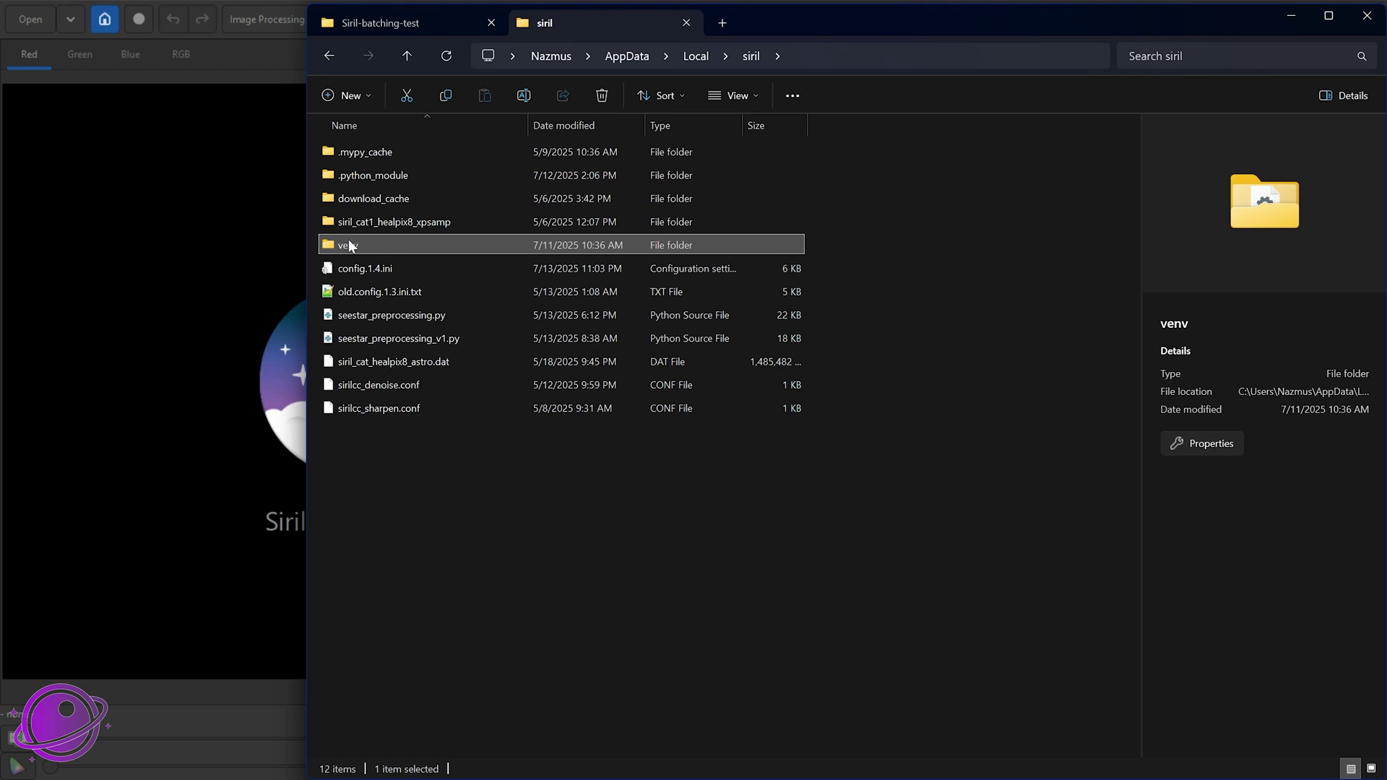
left_click(455, 504)
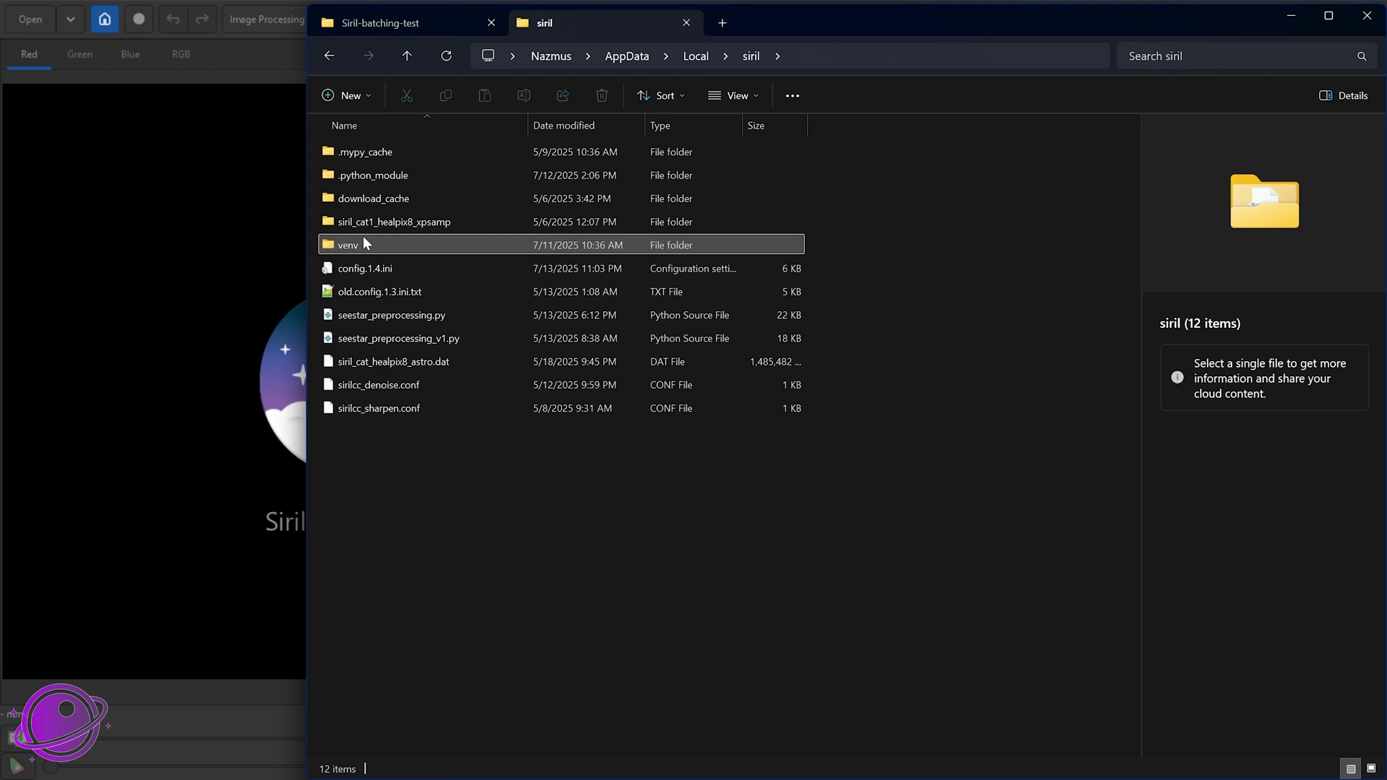
mouse_move(369, 243)
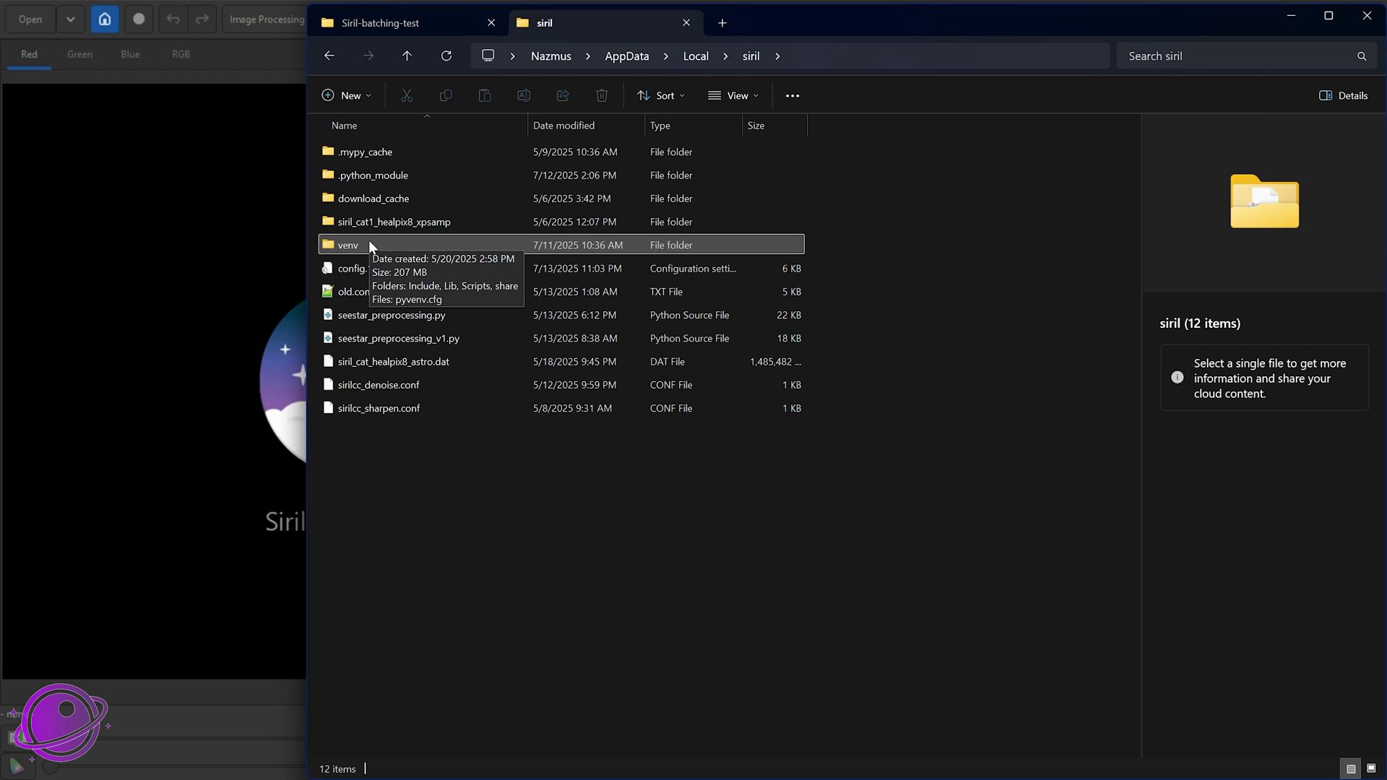
double_click(369, 242)
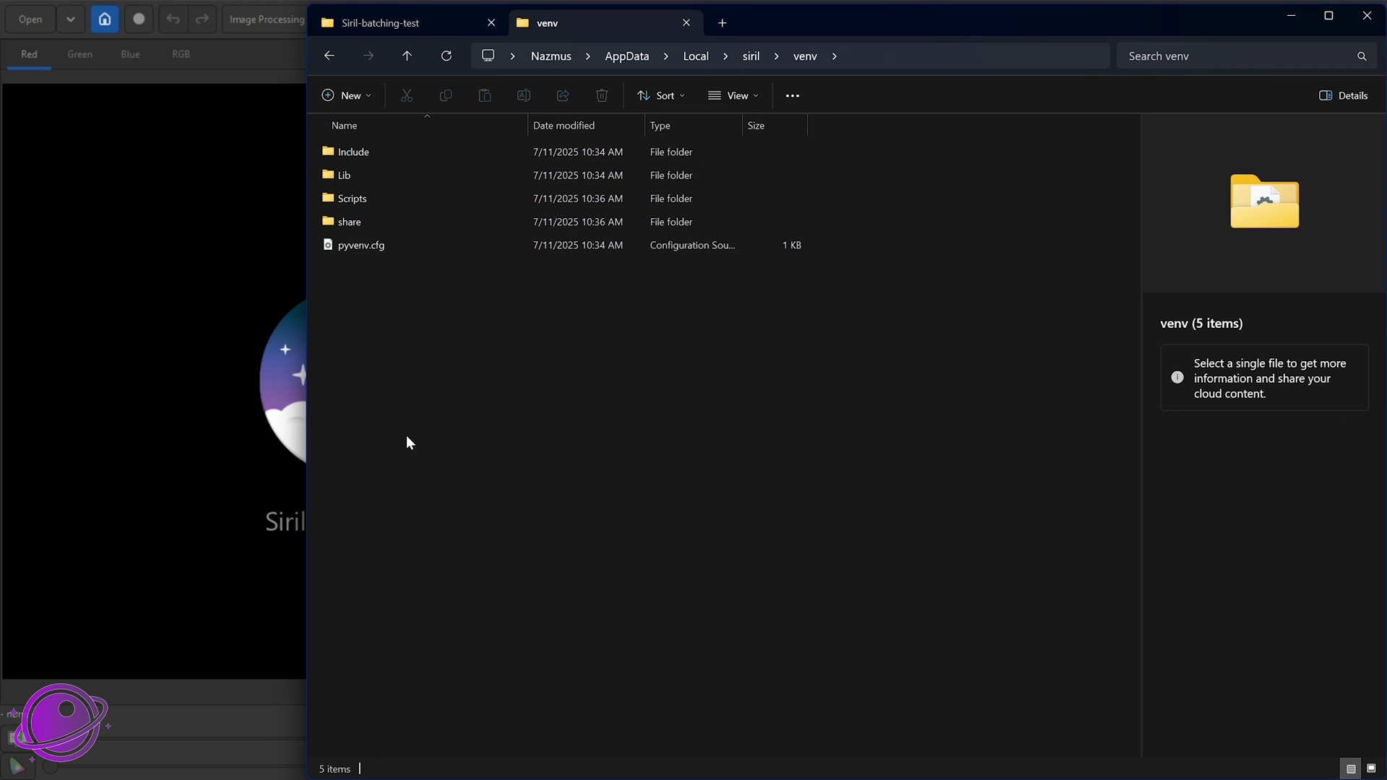
key("alt+Left")
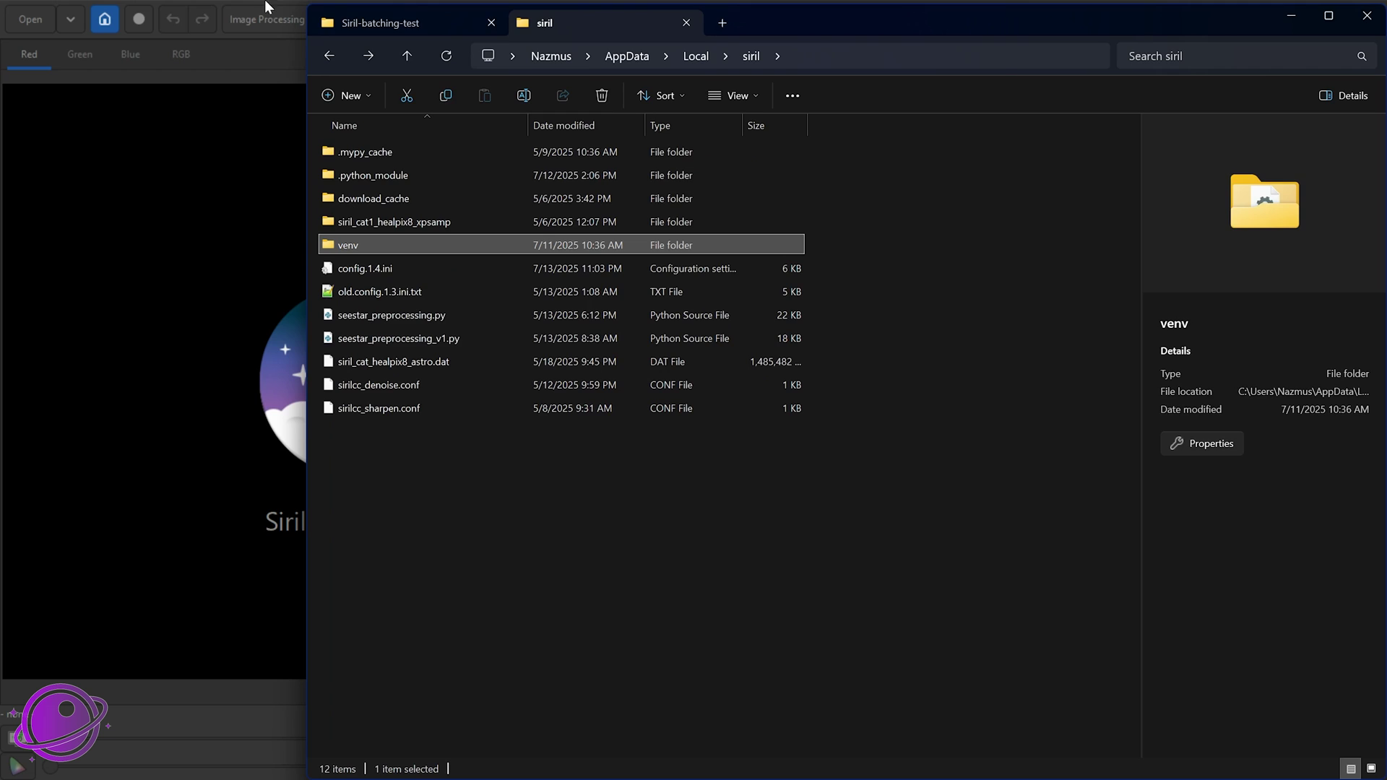
left_click(266, 52)
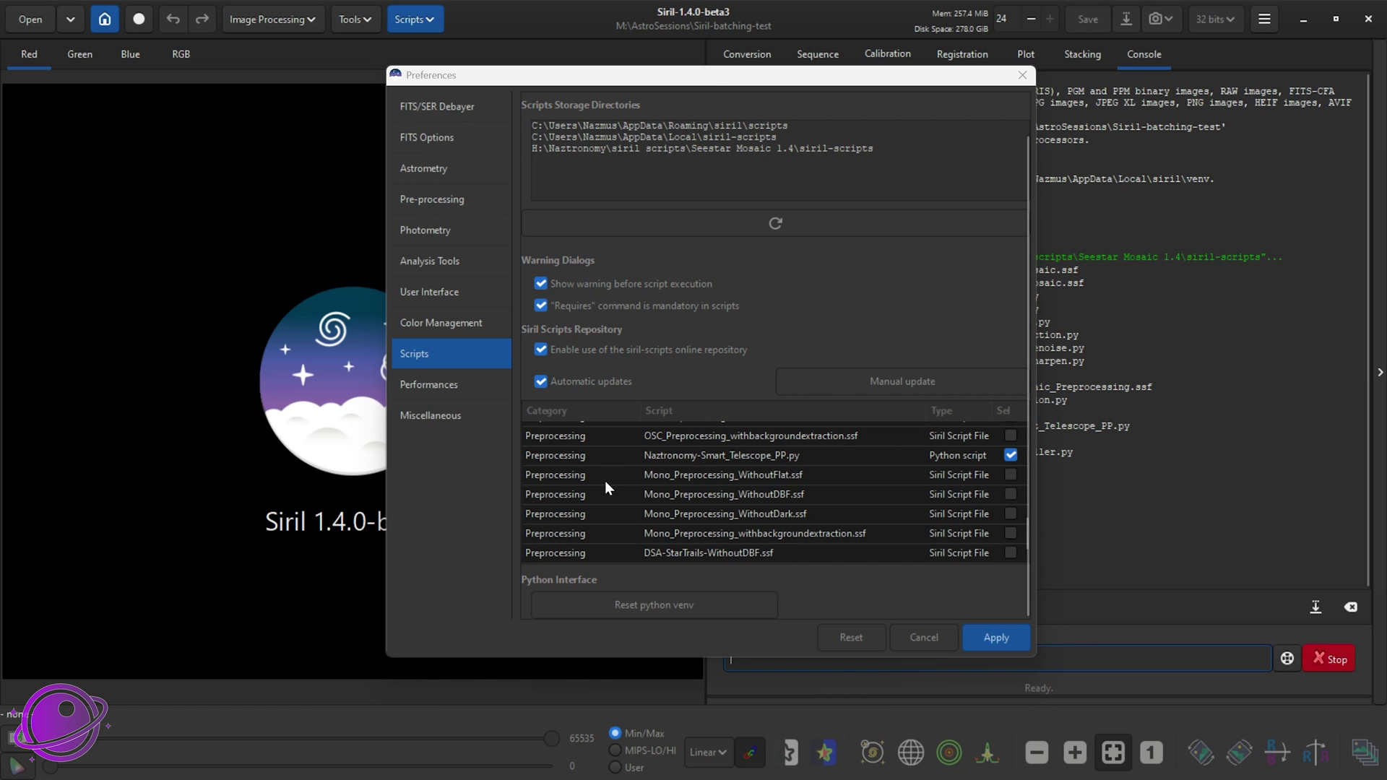
- Apply the preferences and run Preprocessing > Naztronomy-Smart_Telescope_PP.py, confirming the warning
left_click(994, 638)
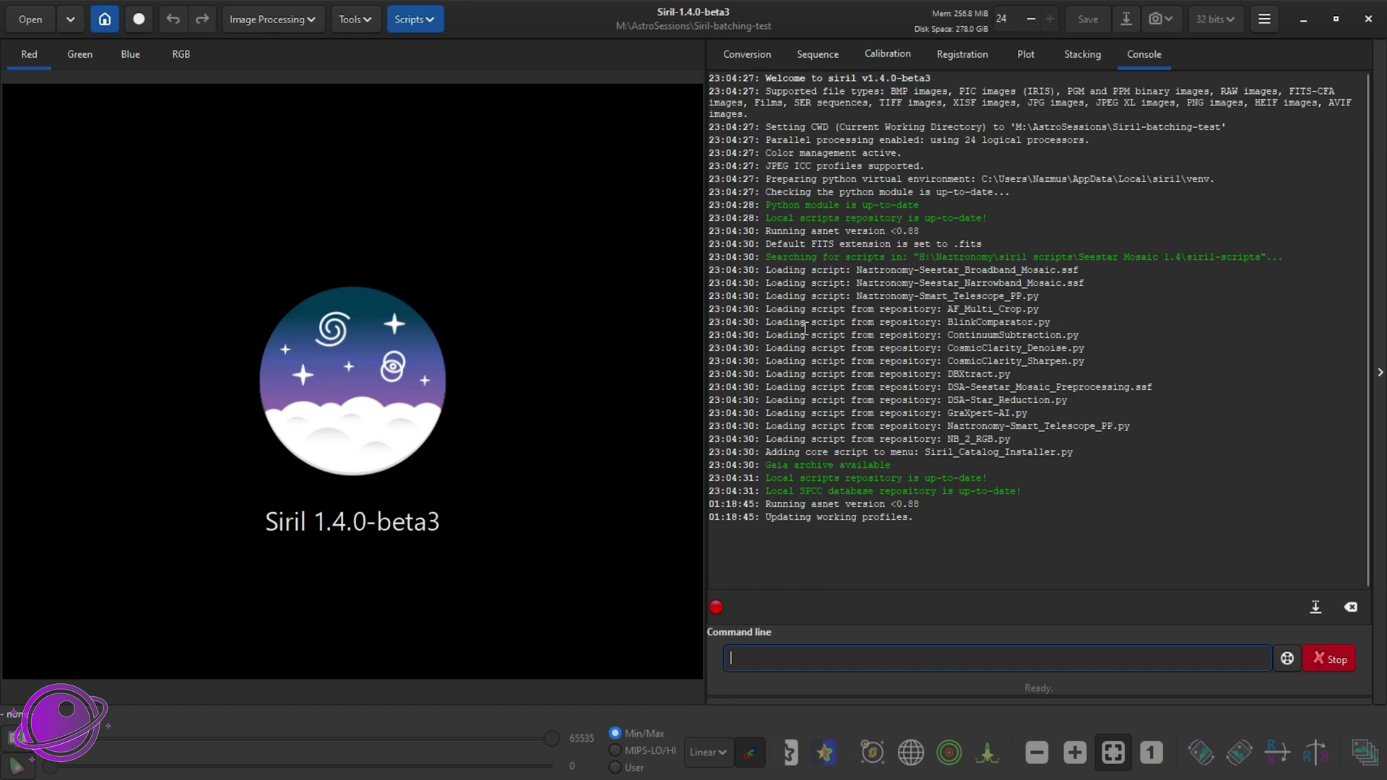
left_click(417, 17)
mouse_move(462, 72)
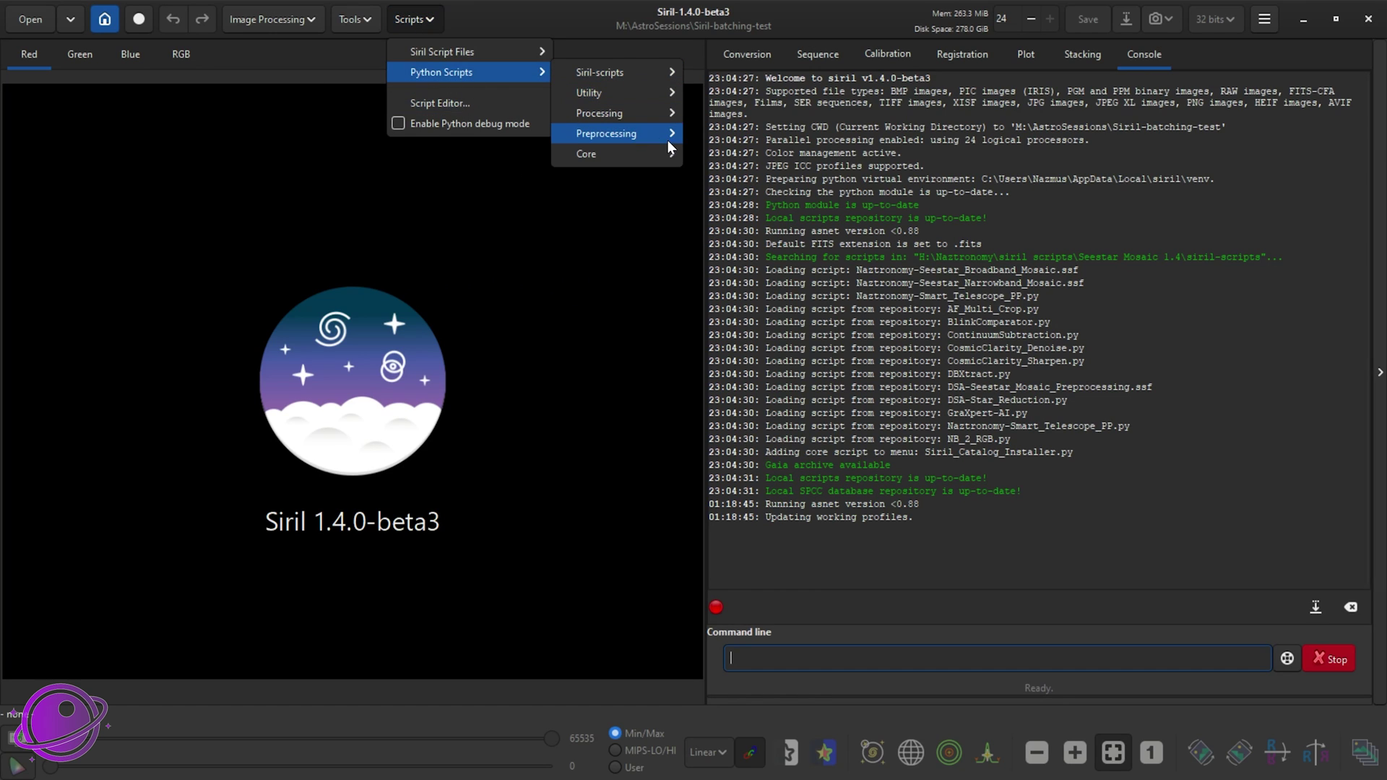
mouse_move(667, 145)
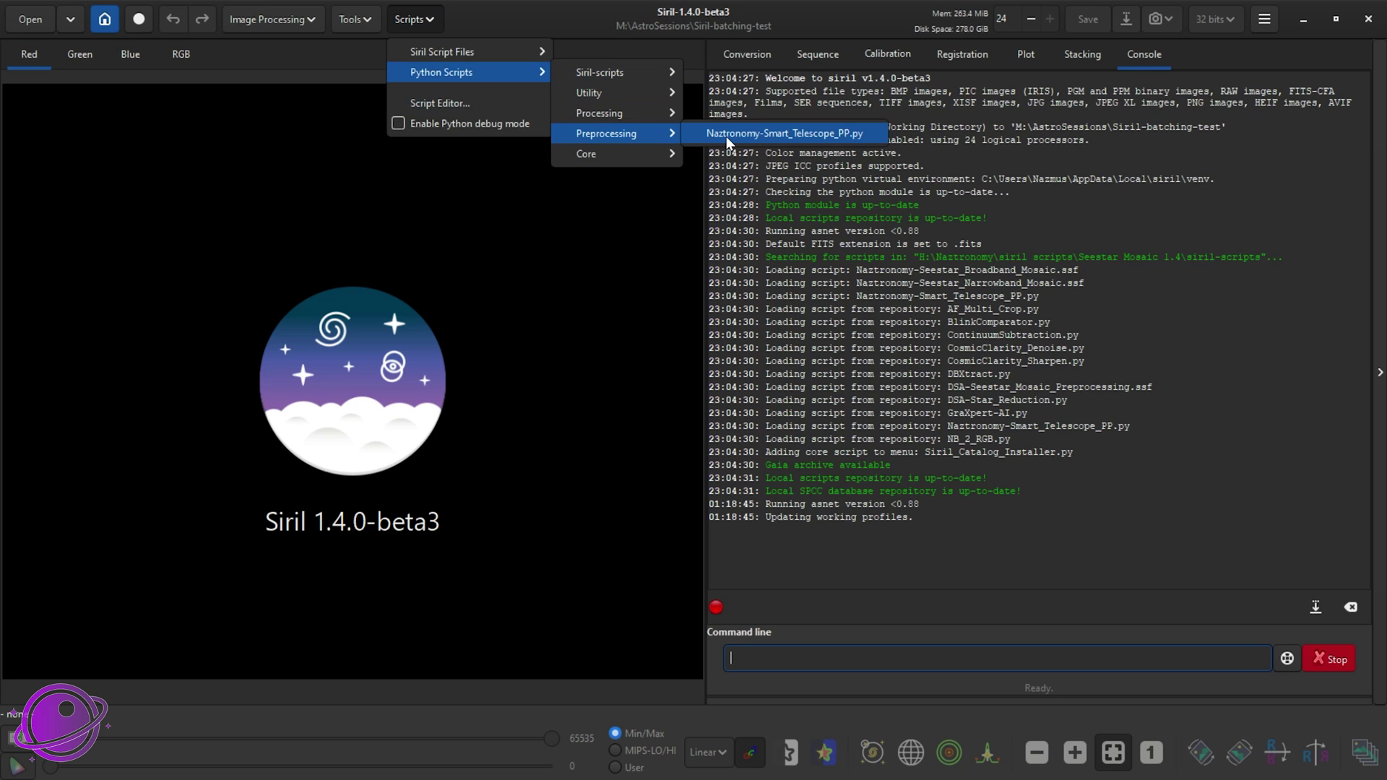
left_click(834, 133)
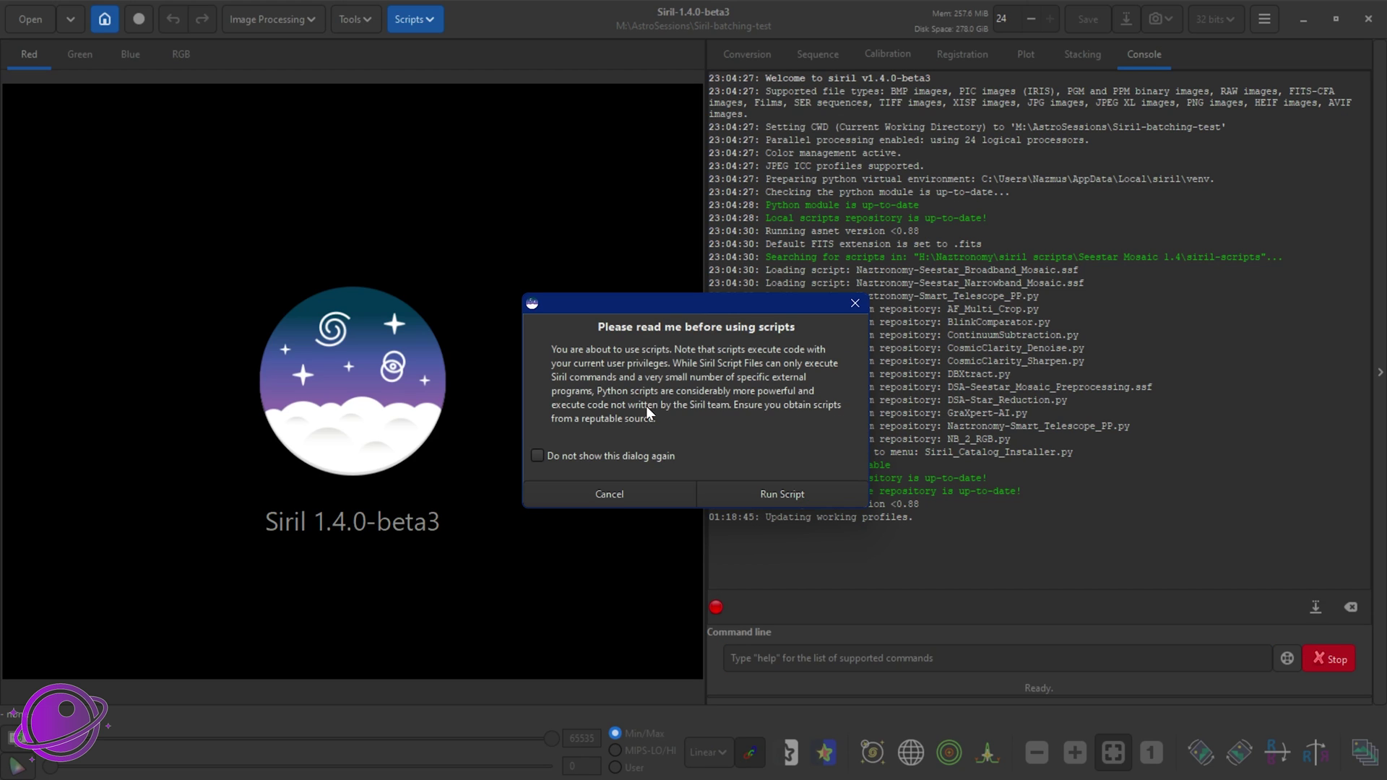
left_click(776, 495)
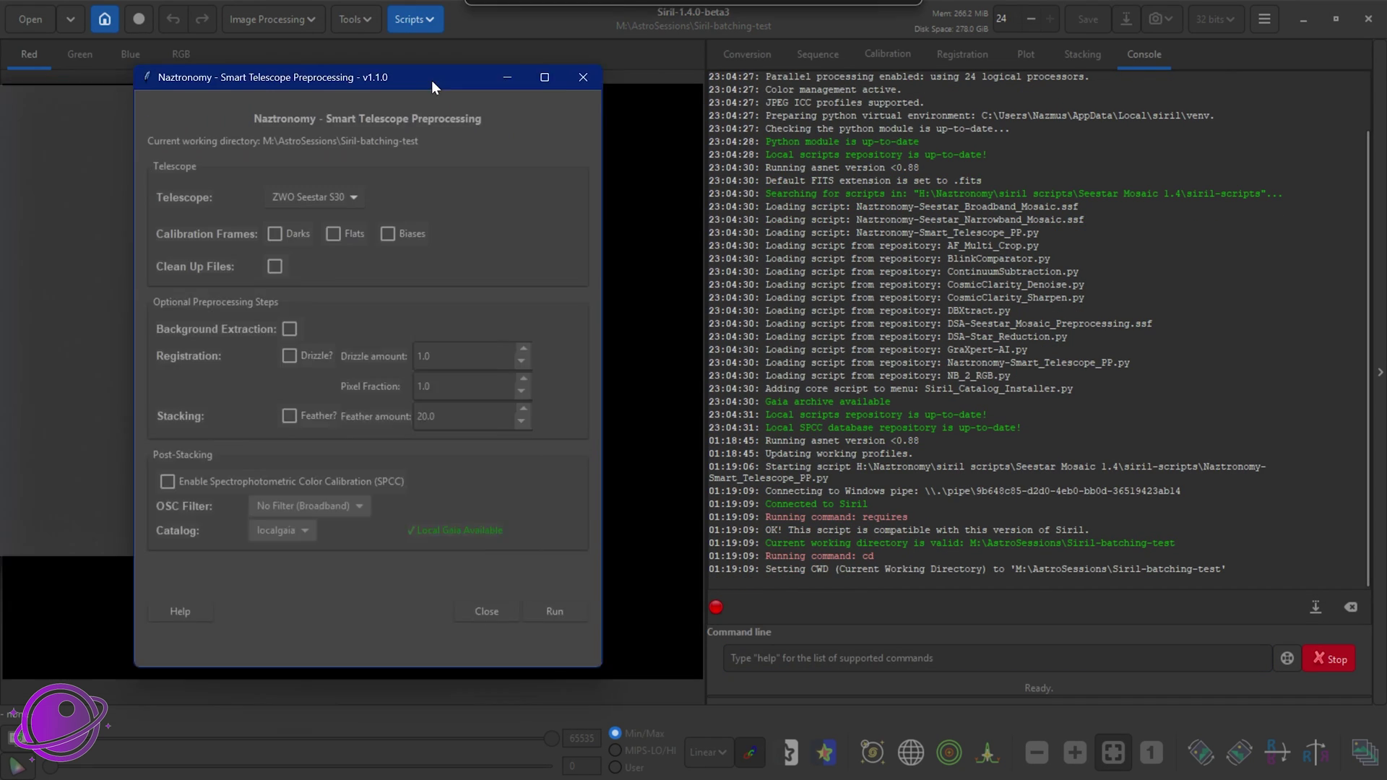
- Position the preprocessing window beside the console log, then bring it back to the front
left_click_drag(432, 80, 517, 63)
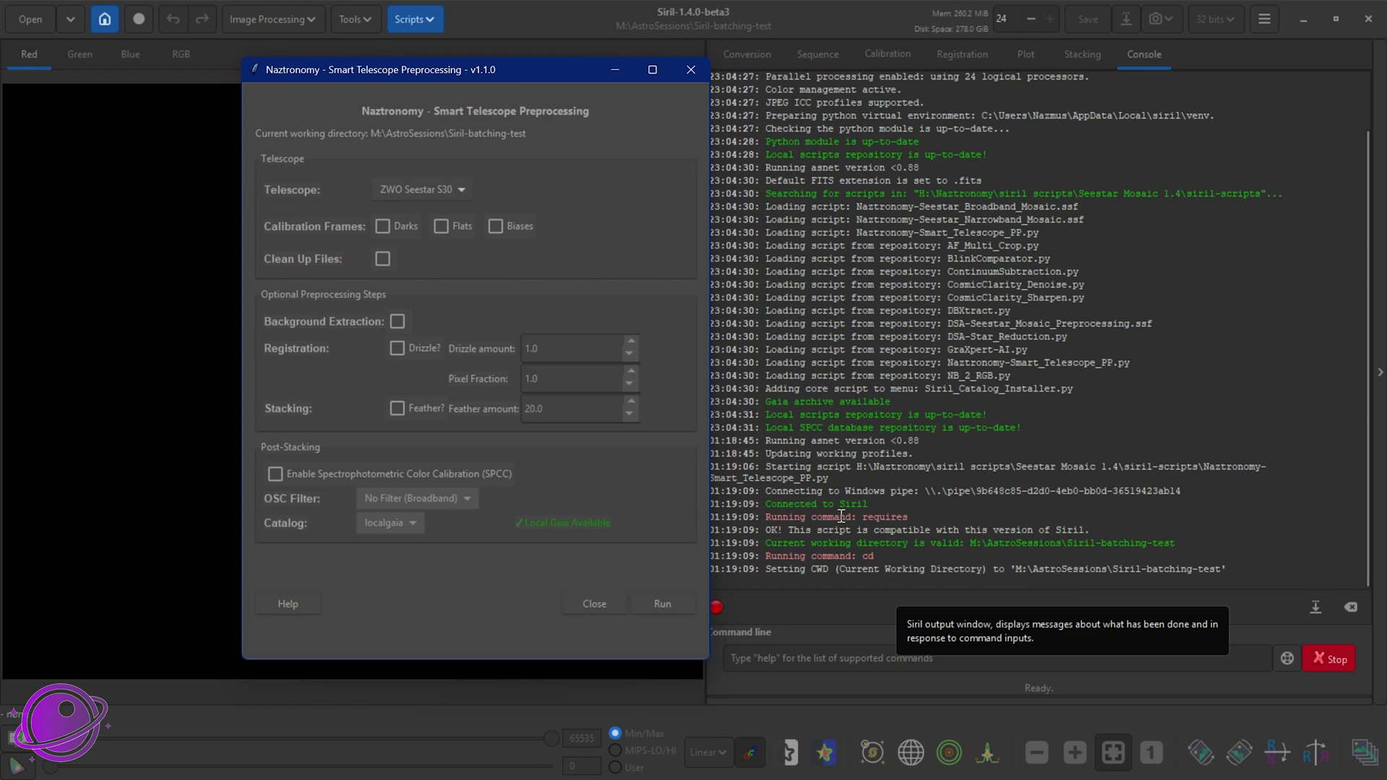
left_click(762, 518)
left_click_drag(766, 529, 1089, 531)
key("alt+Tab")
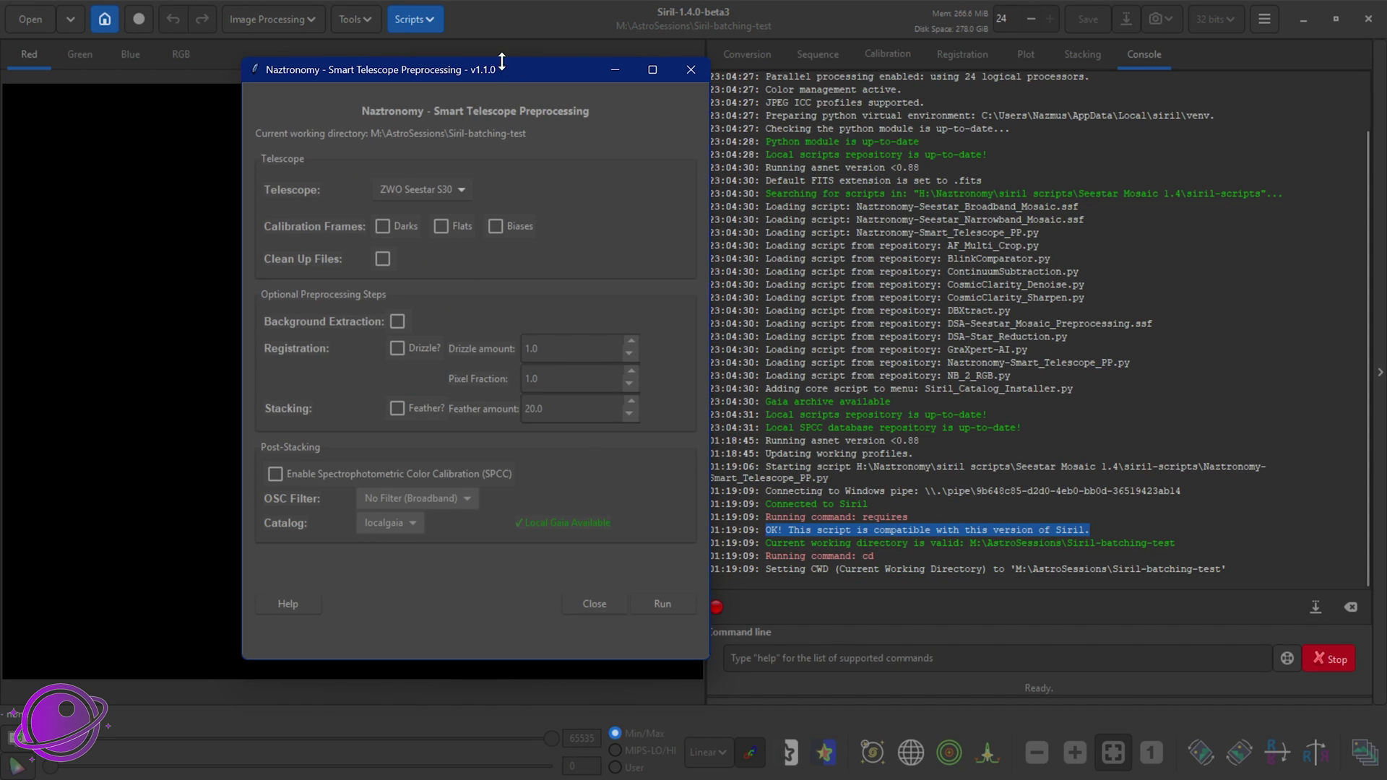
left_click_drag(492, 71, 451, 77)
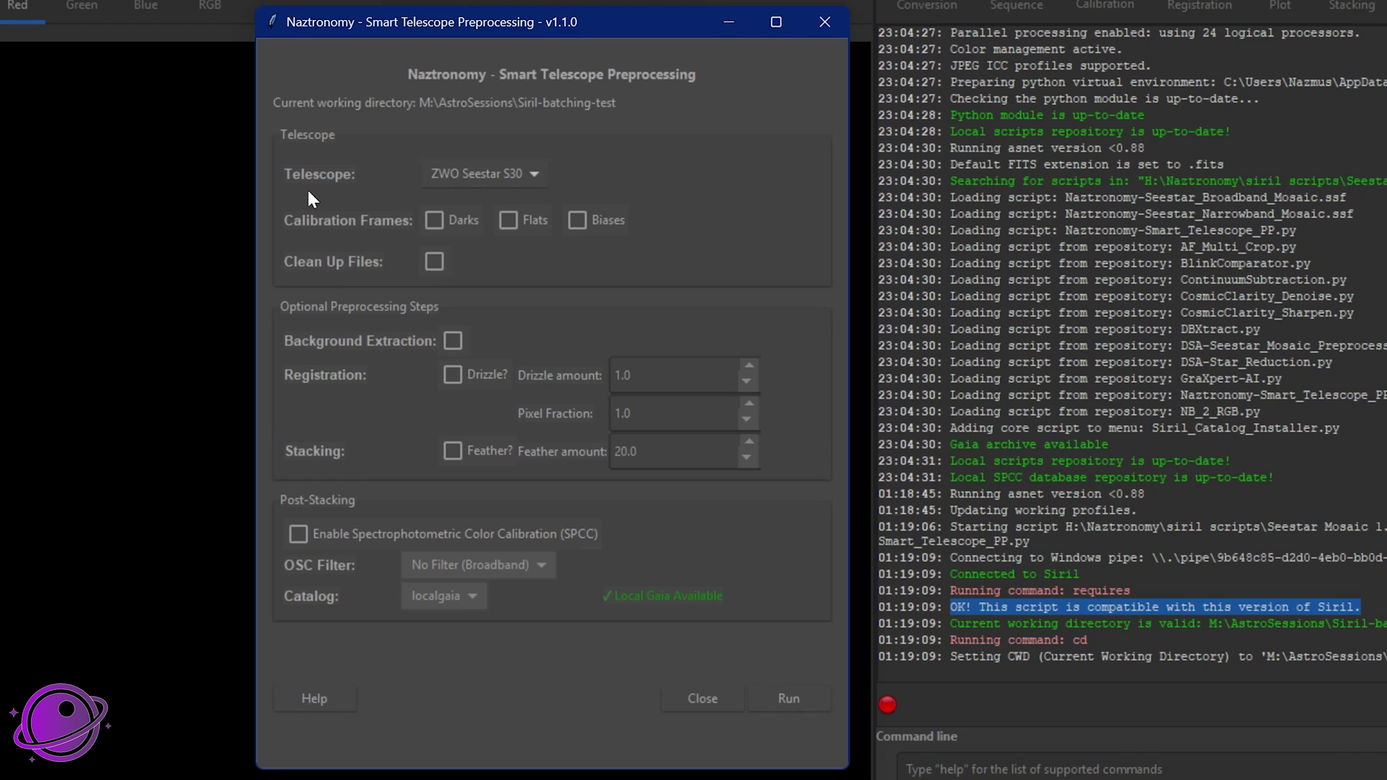
- Keep ZWO Seestar S30 as the telescope and leave Darks, Flats and Biases unticked
left_click(434, 184)
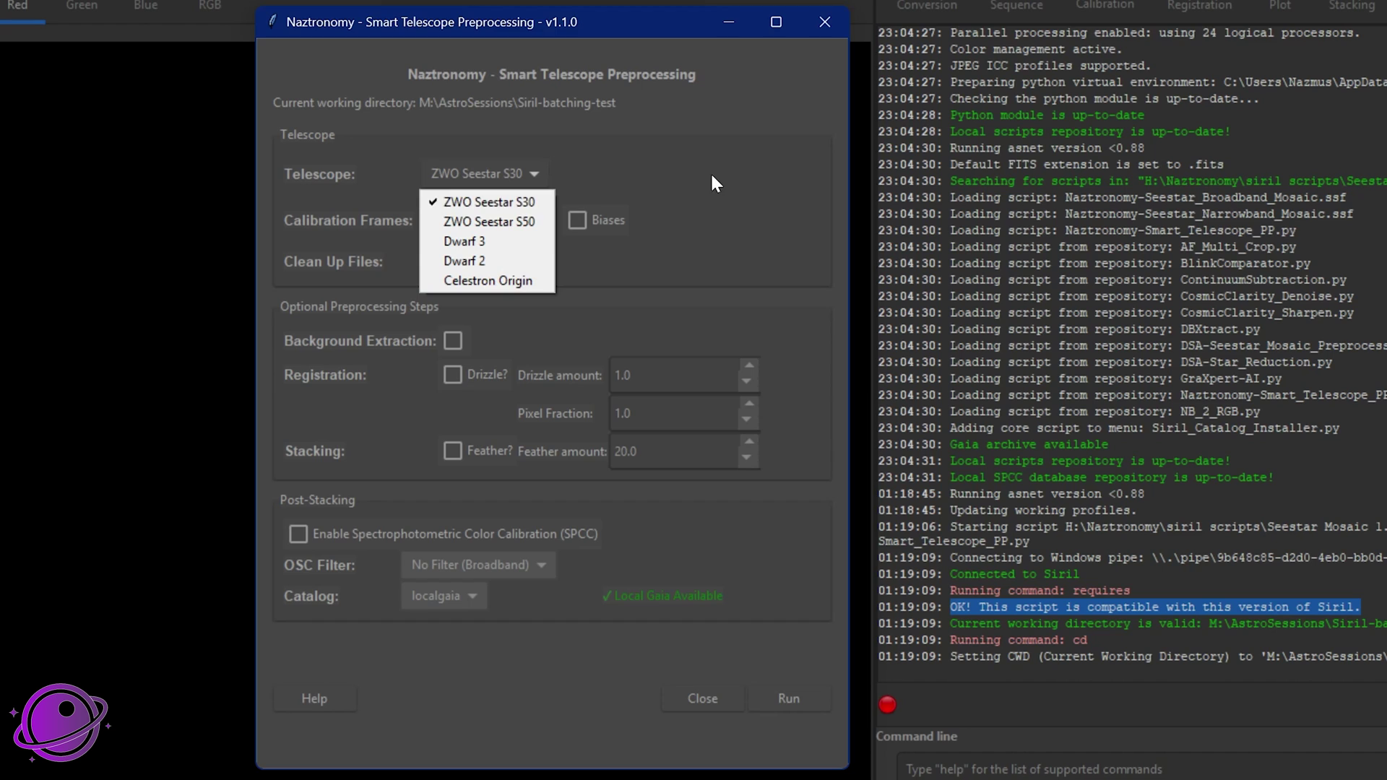
left_click(479, 204)
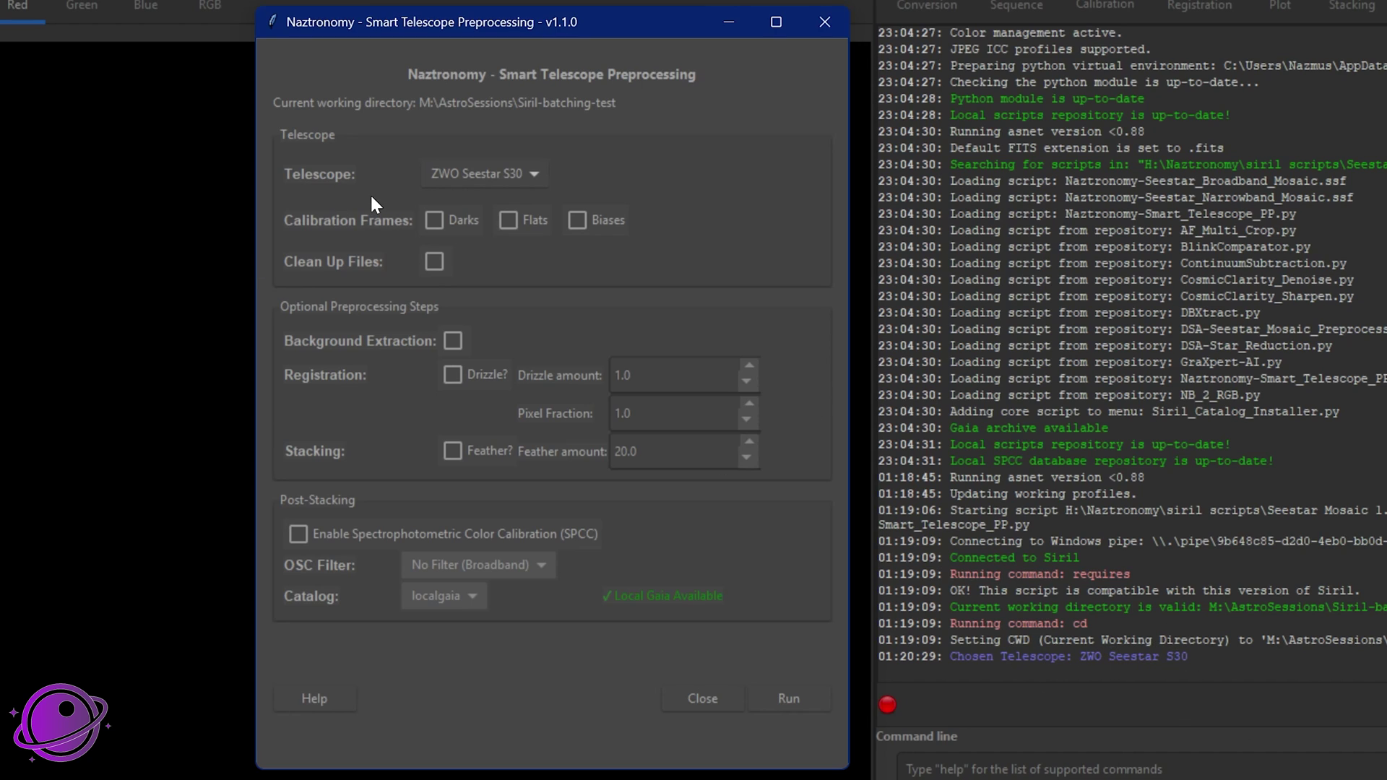
left_click(437, 216)
left_click(508, 220)
left_click(576, 220)
left_click(434, 221)
mouse_move(432, 269)
- Leave Clean Up Files unticked and tick Feather? in the Stacking row
left_click(440, 257)
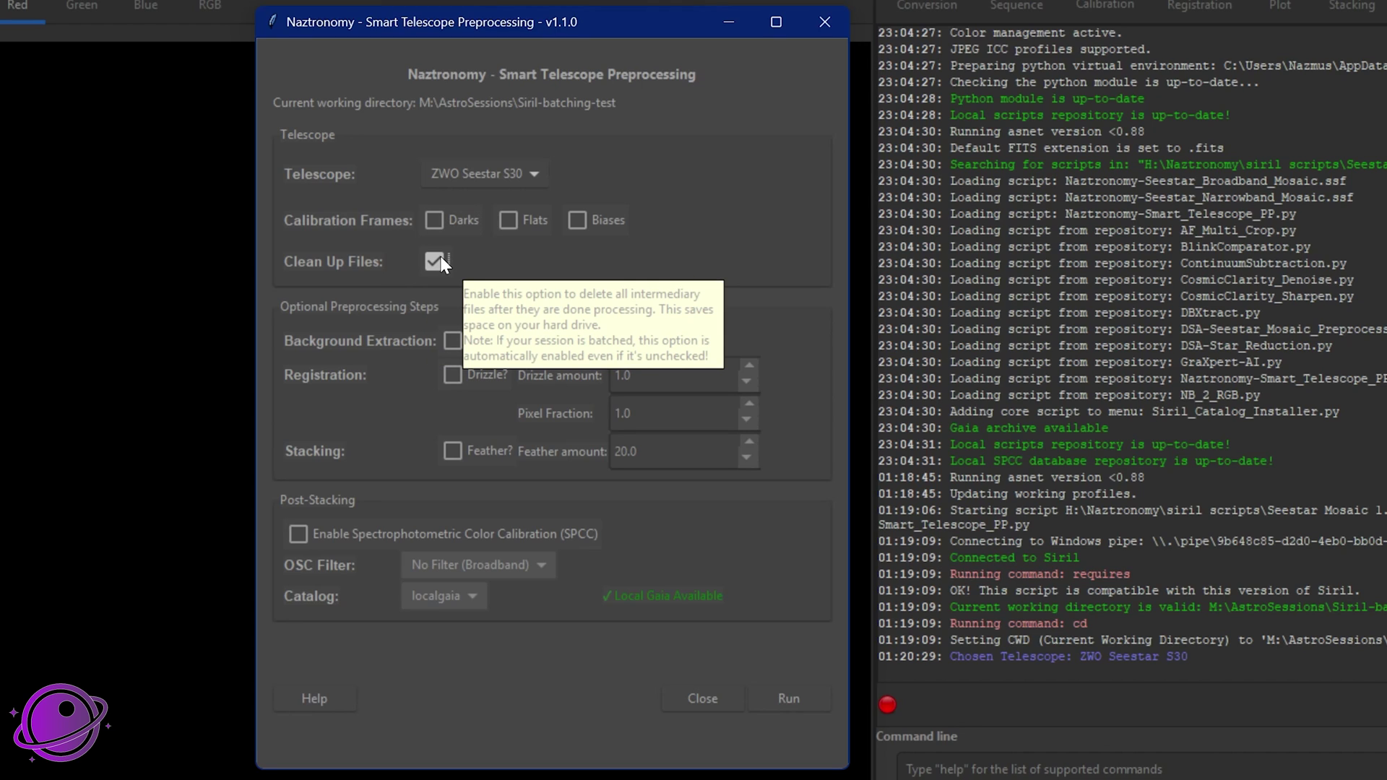
left_click(440, 257)
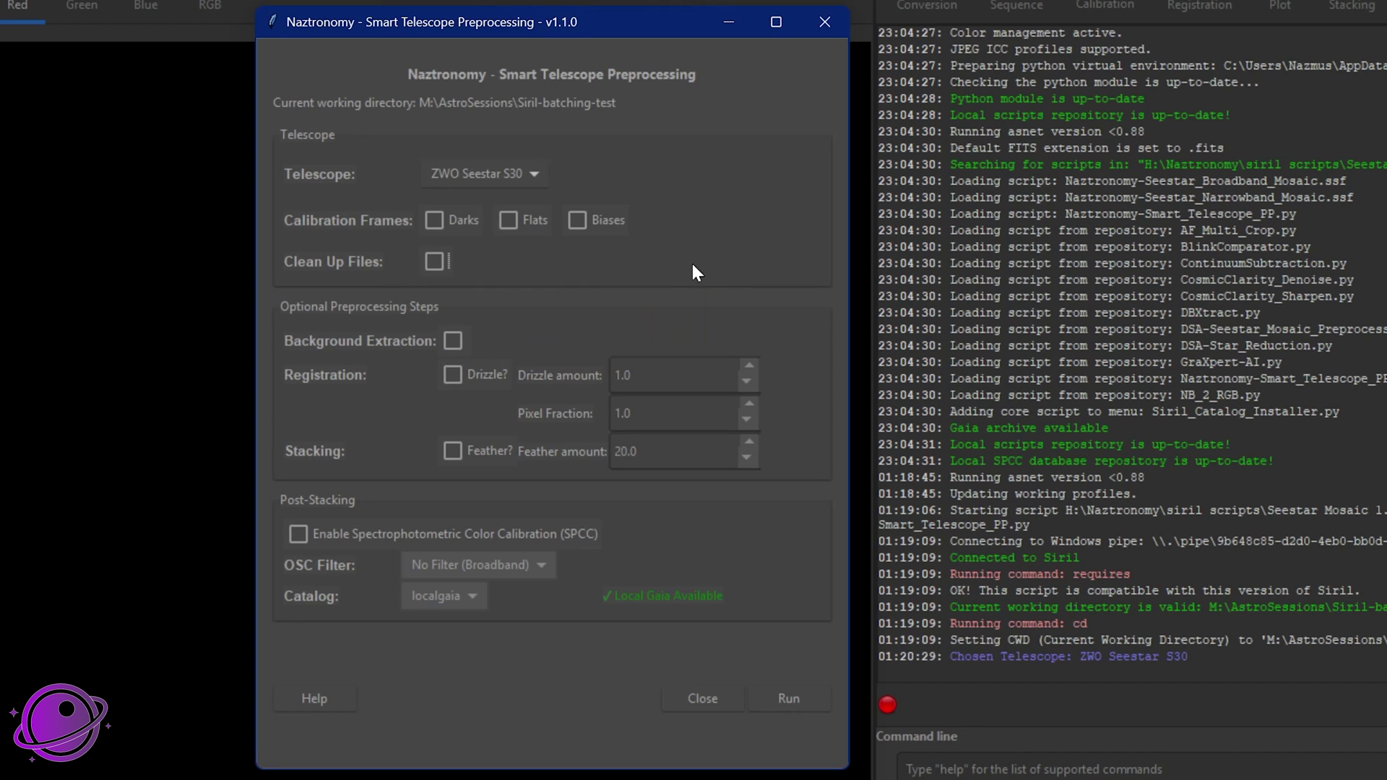
left_click(453, 451)
- Turn feathering off, choose the Dwarf 2 telescope, and enable SPCC to show the OSC filter choices
left_click(455, 448)
left_click(482, 176)
left_click(488, 261)
left_click(397, 538)
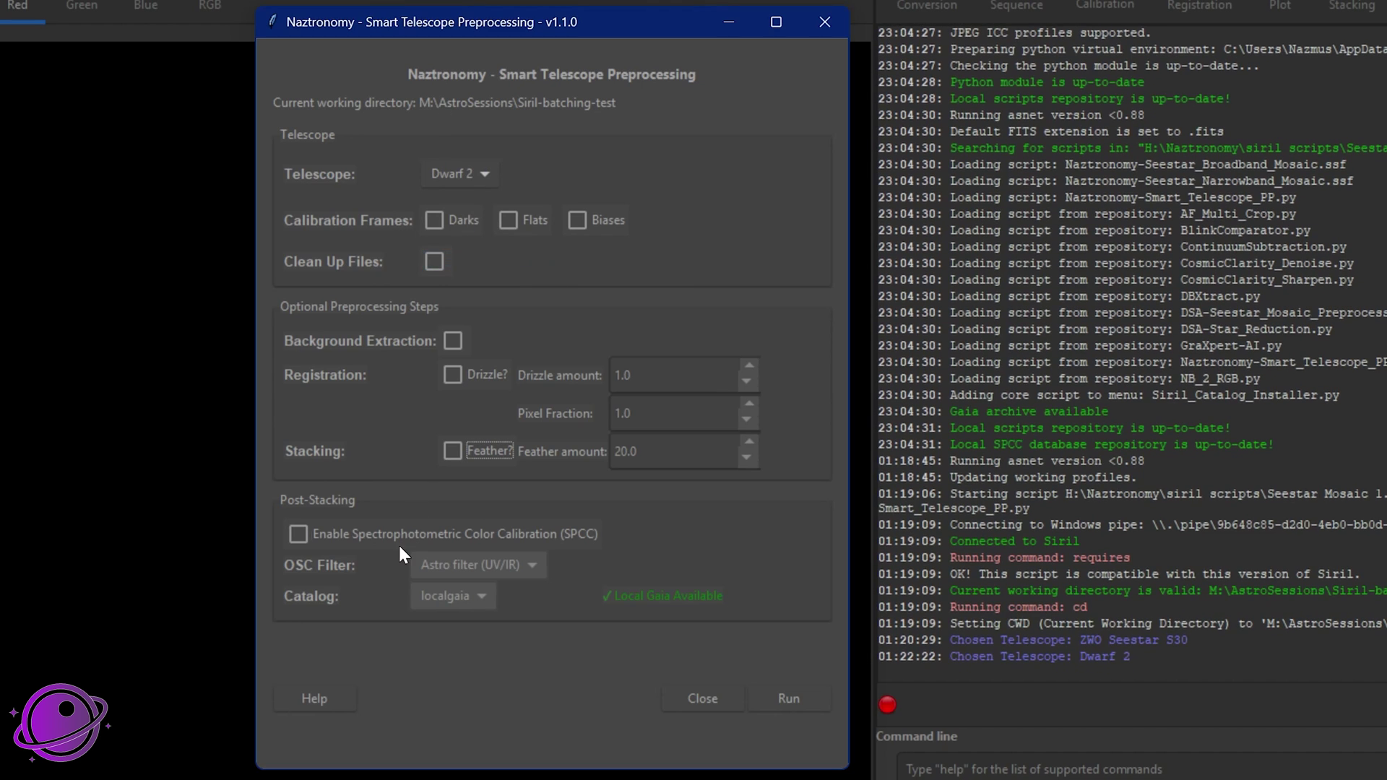
left_click(487, 567)
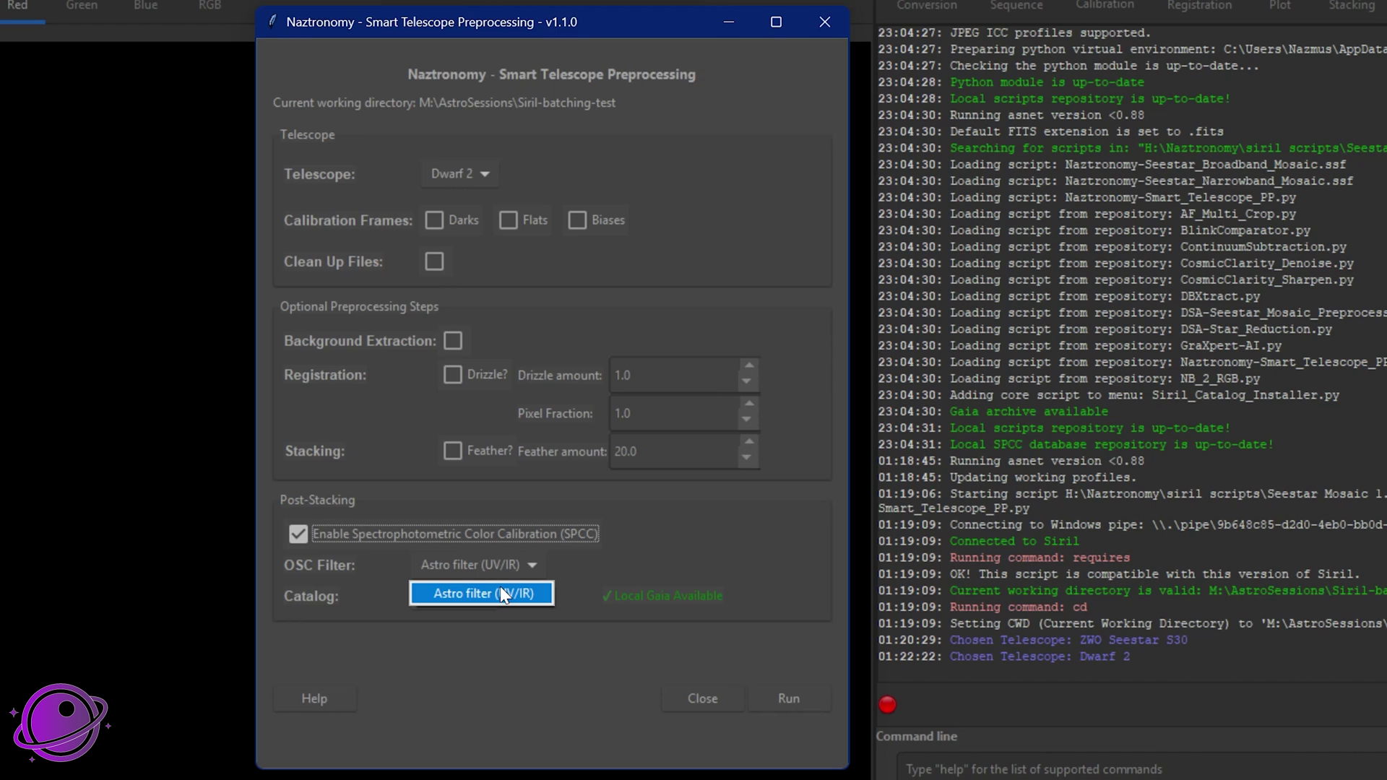
- Switch the telescope to Celestron Origin with No Filter (Broadband) as the OSC filter
left_click(529, 627)
left_click(458, 173)
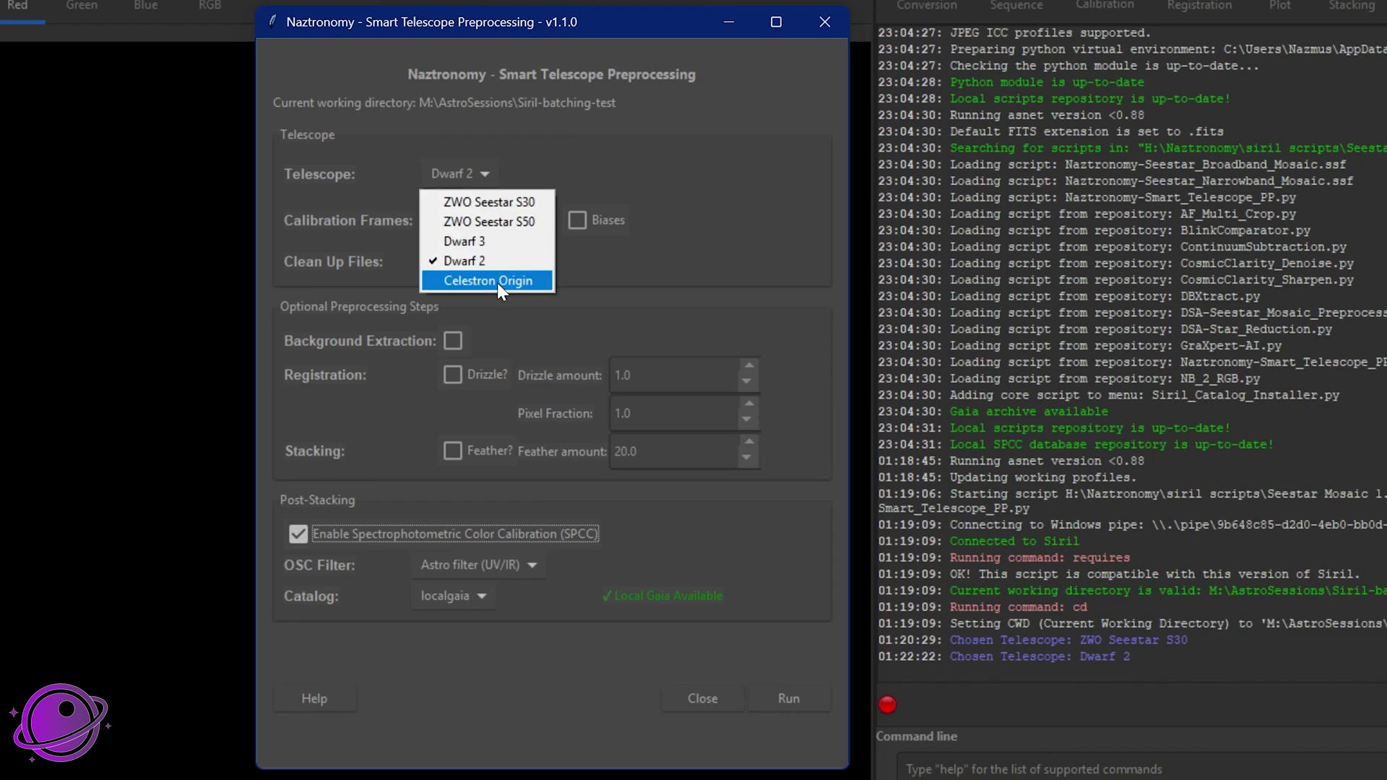
left_click(497, 282)
left_click(477, 565)
left_click(485, 598)
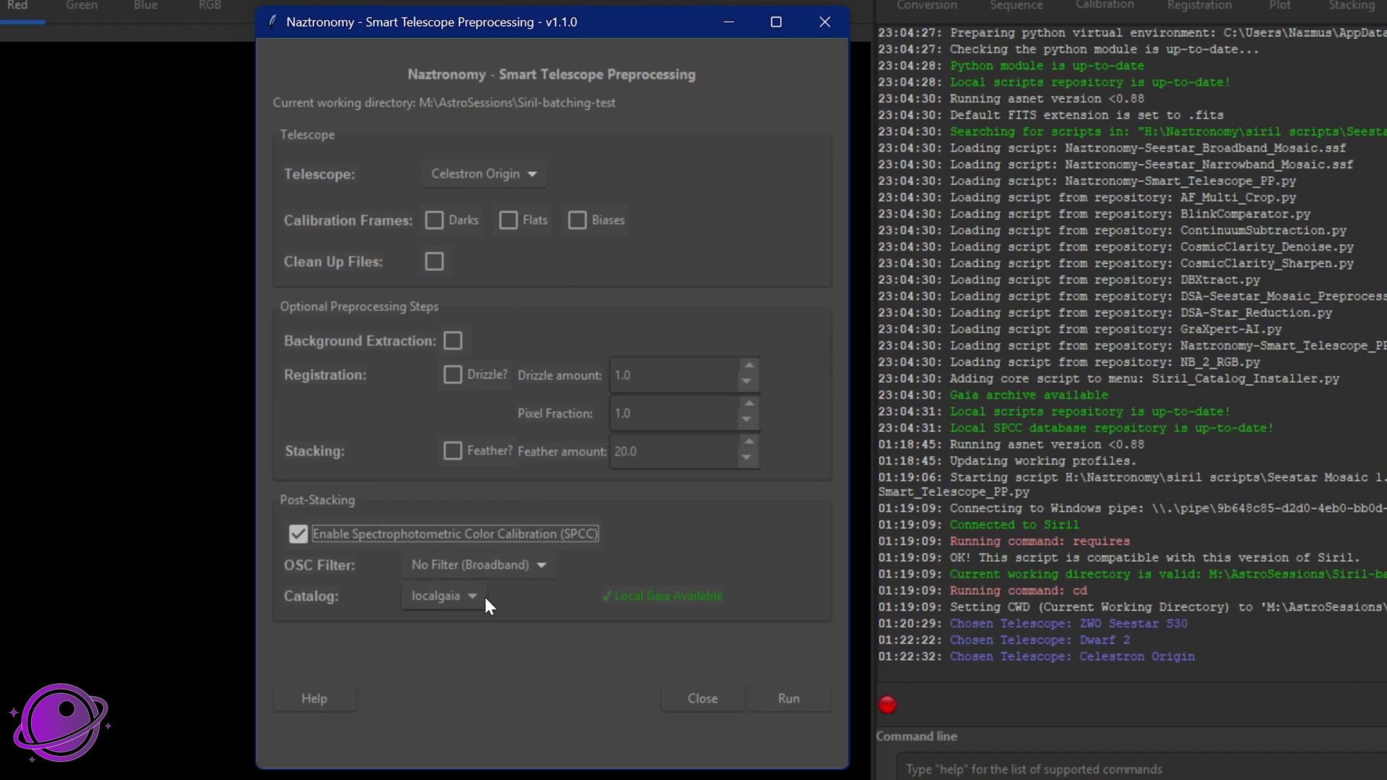
left_click(474, 552)
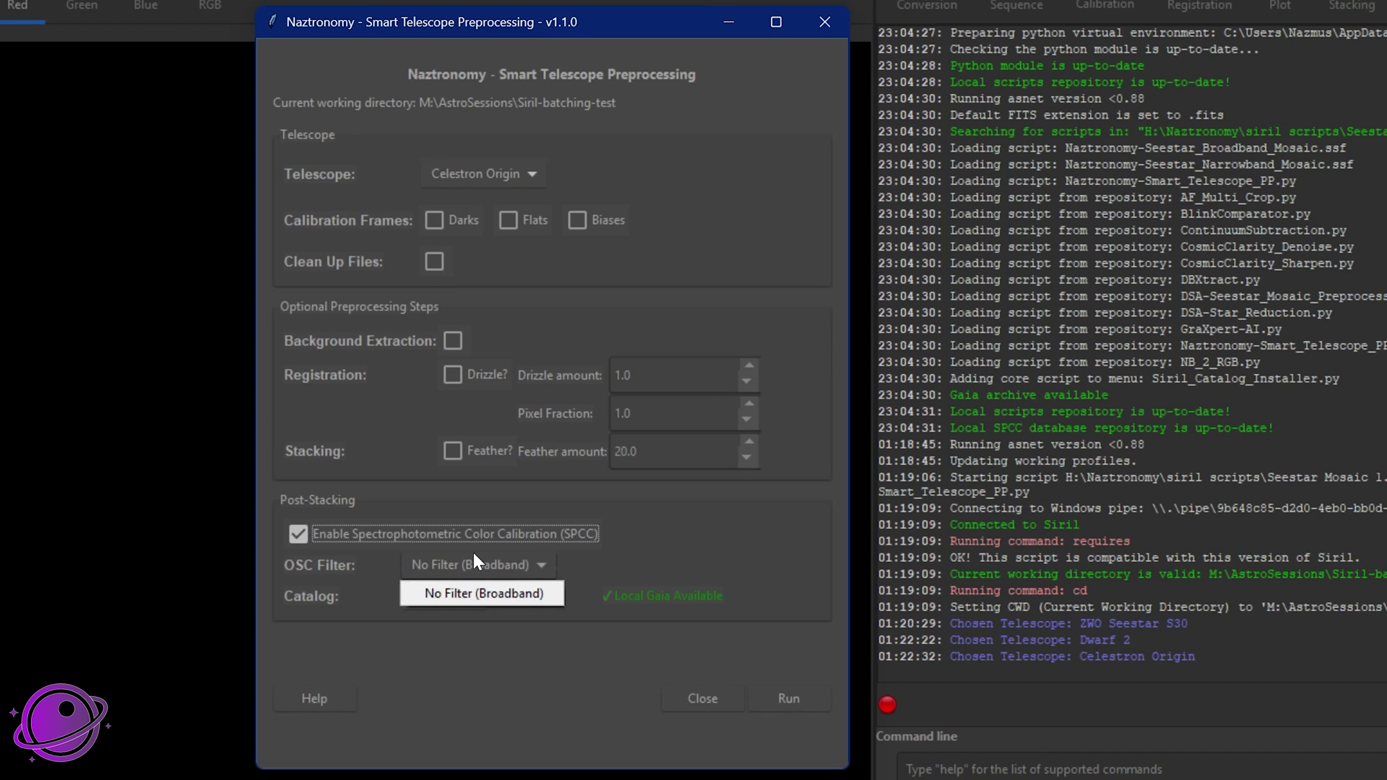
- Disable SPCC and open the script's Help information, moving it off the console
left_click(478, 528)
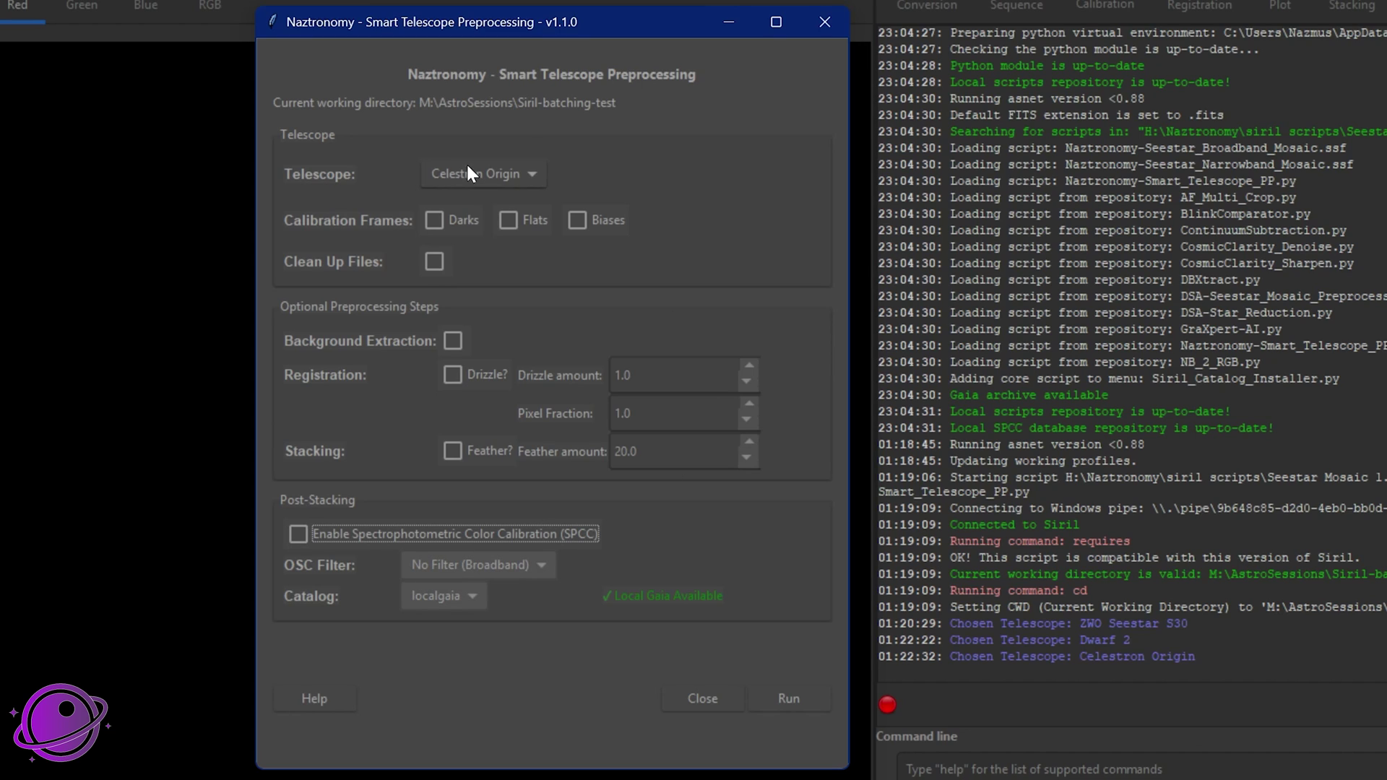
left_click(319, 699)
left_click(849, 186)
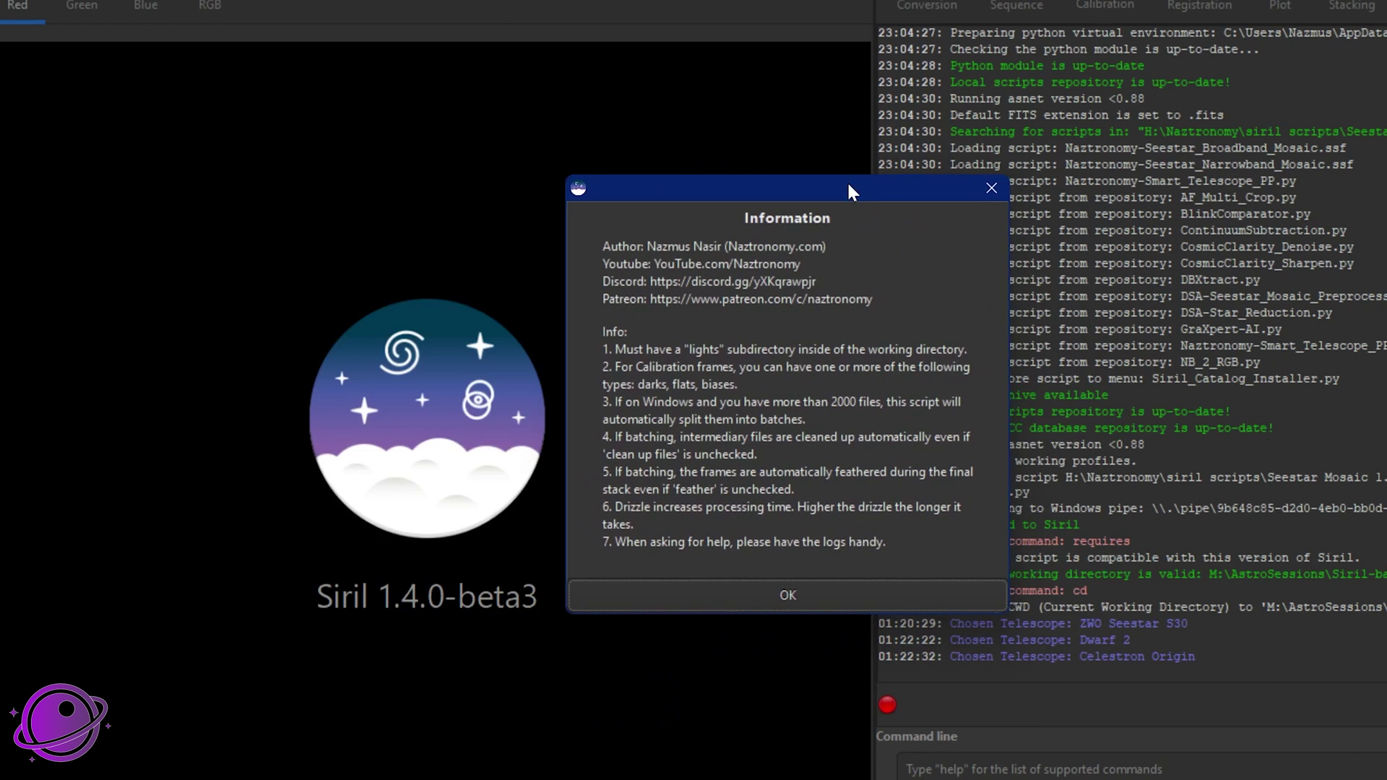
left_click_drag(848, 185, 850, 185)
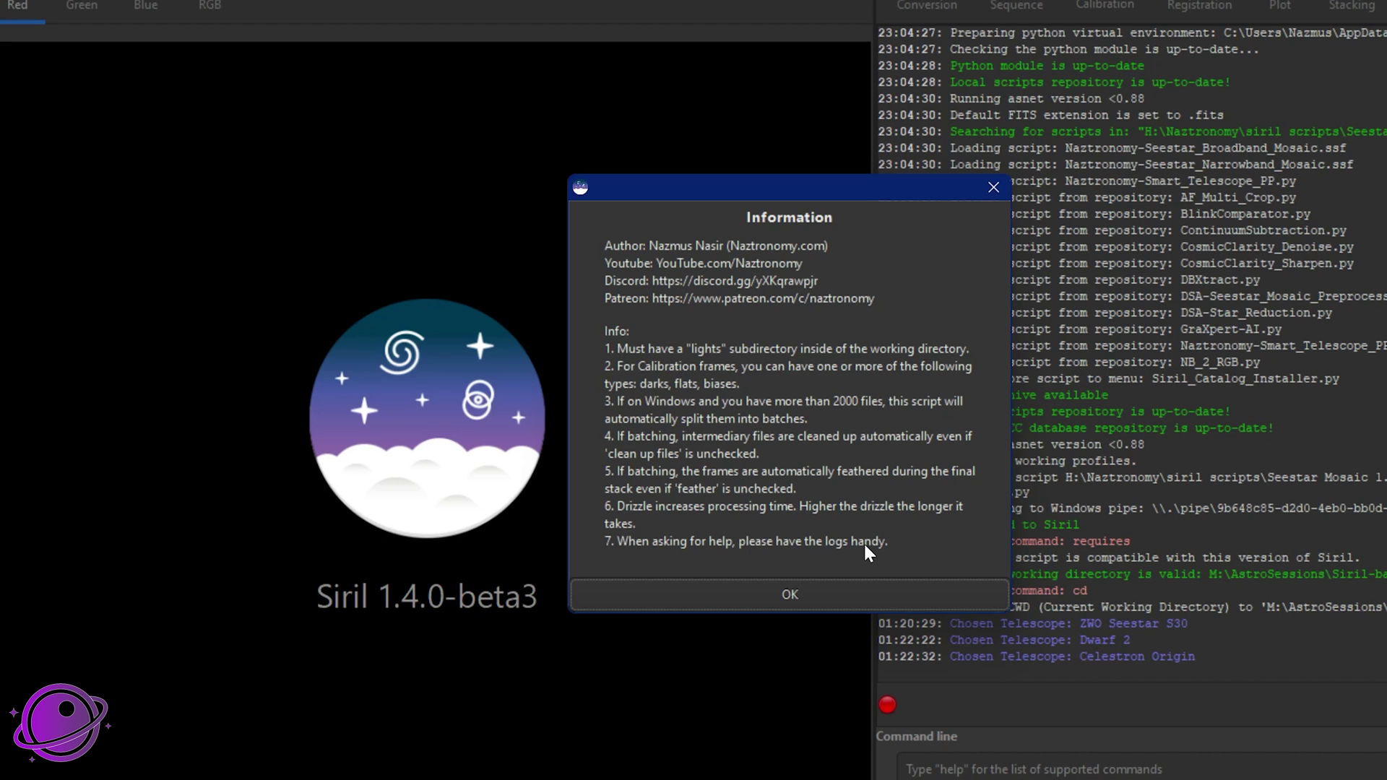
left_click_drag(825, 188, 665, 155)
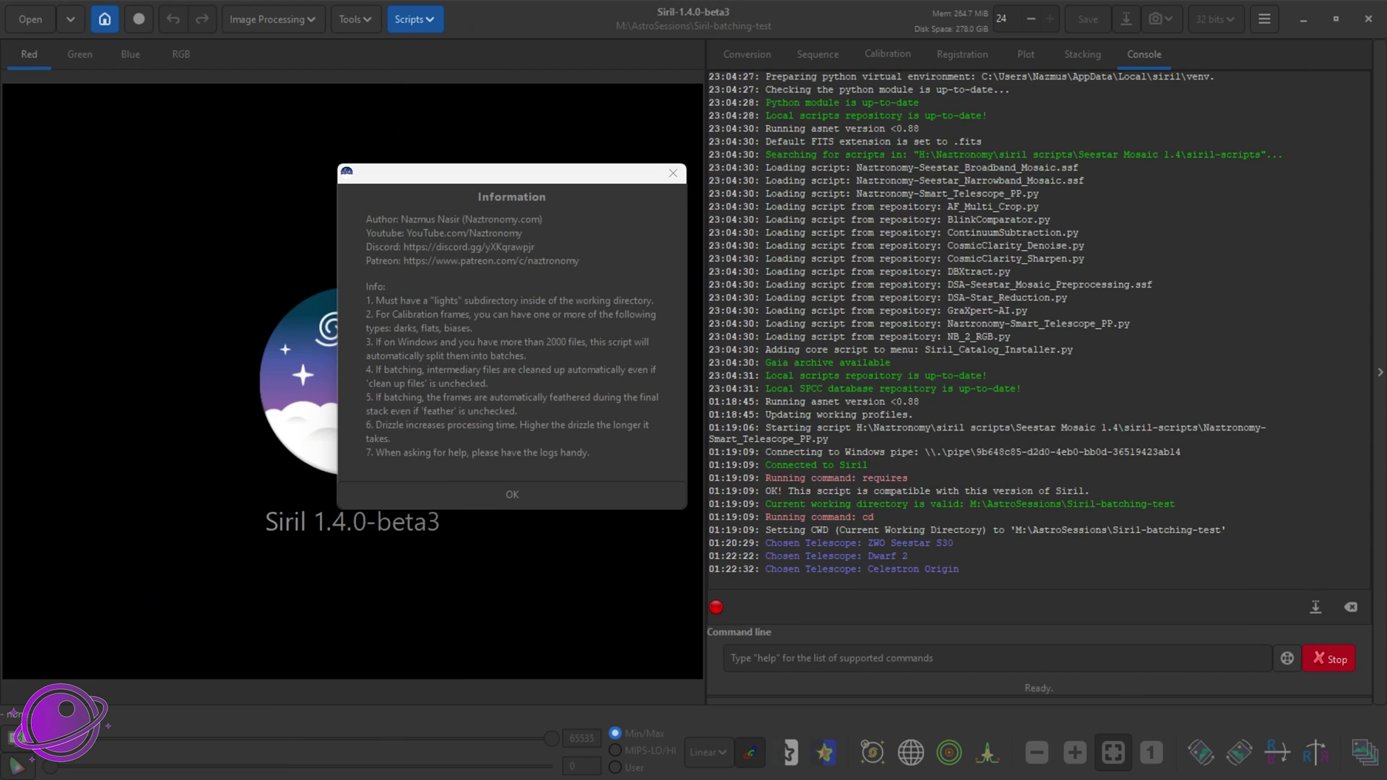
- Close the Information dialog, select its notes in the console, and move the preprocessing window left
left_click(501, 495)
left_click_drag(706, 422, 723, 421)
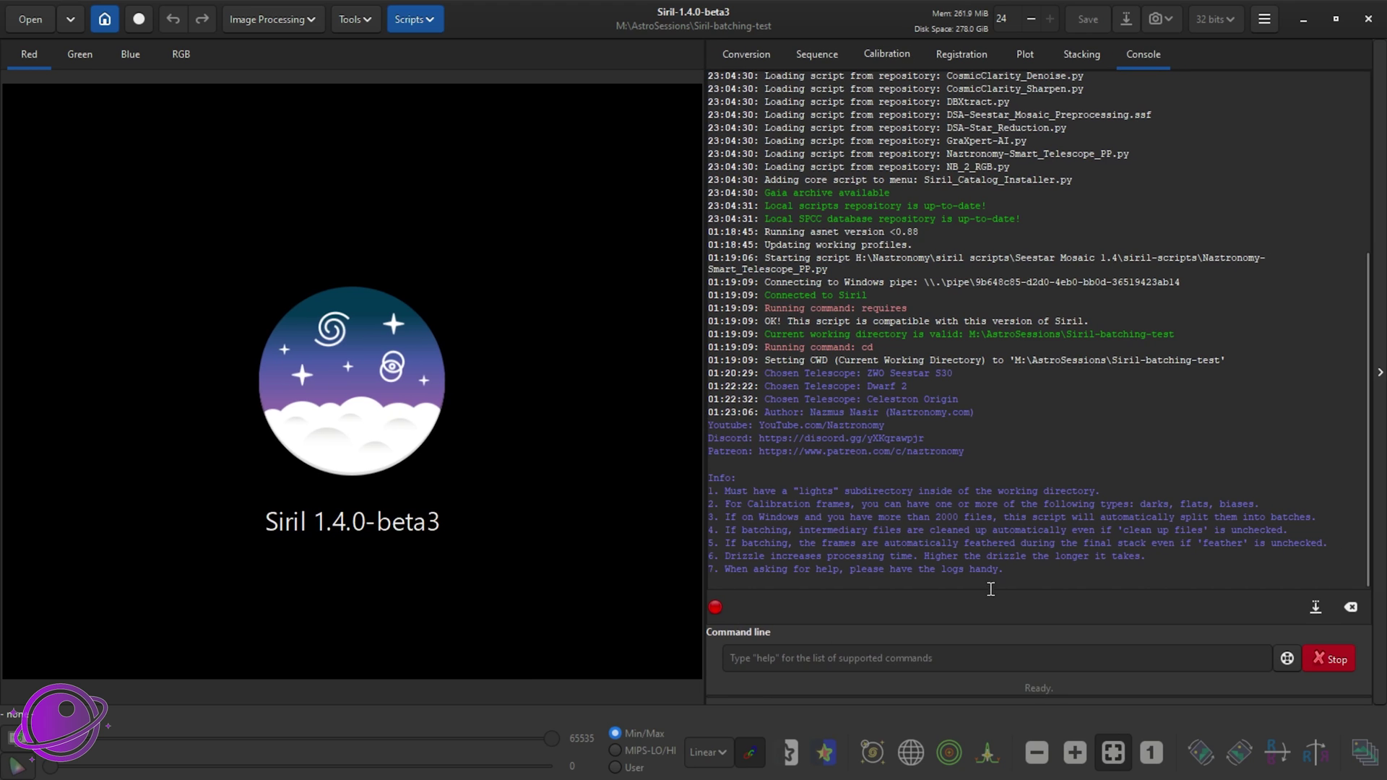
left_click_drag(991, 586, 799, 486)
left_click_drag(688, 500, 607, 493)
left_click(869, 482)
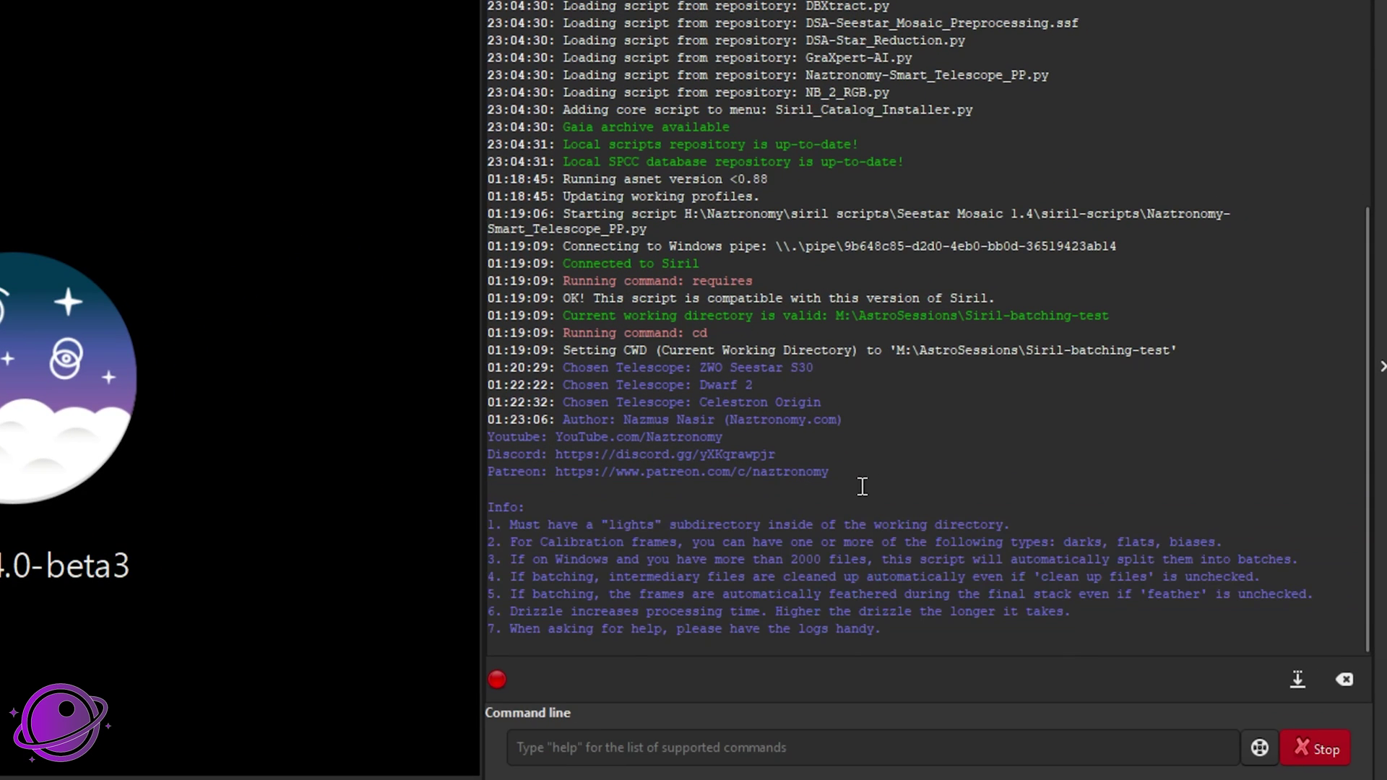
left_click_drag(862, 486, 556, 472)
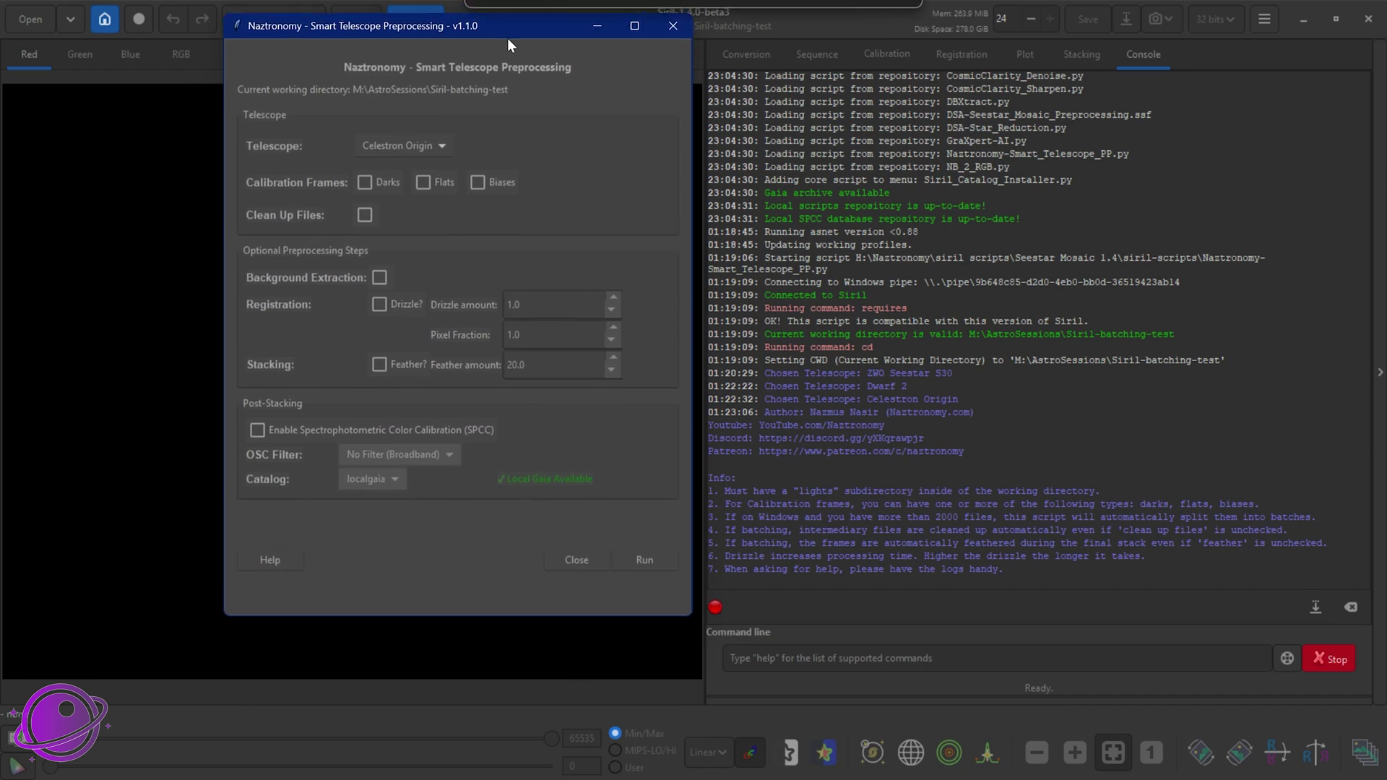
left_click_drag(508, 38, 434, 37)
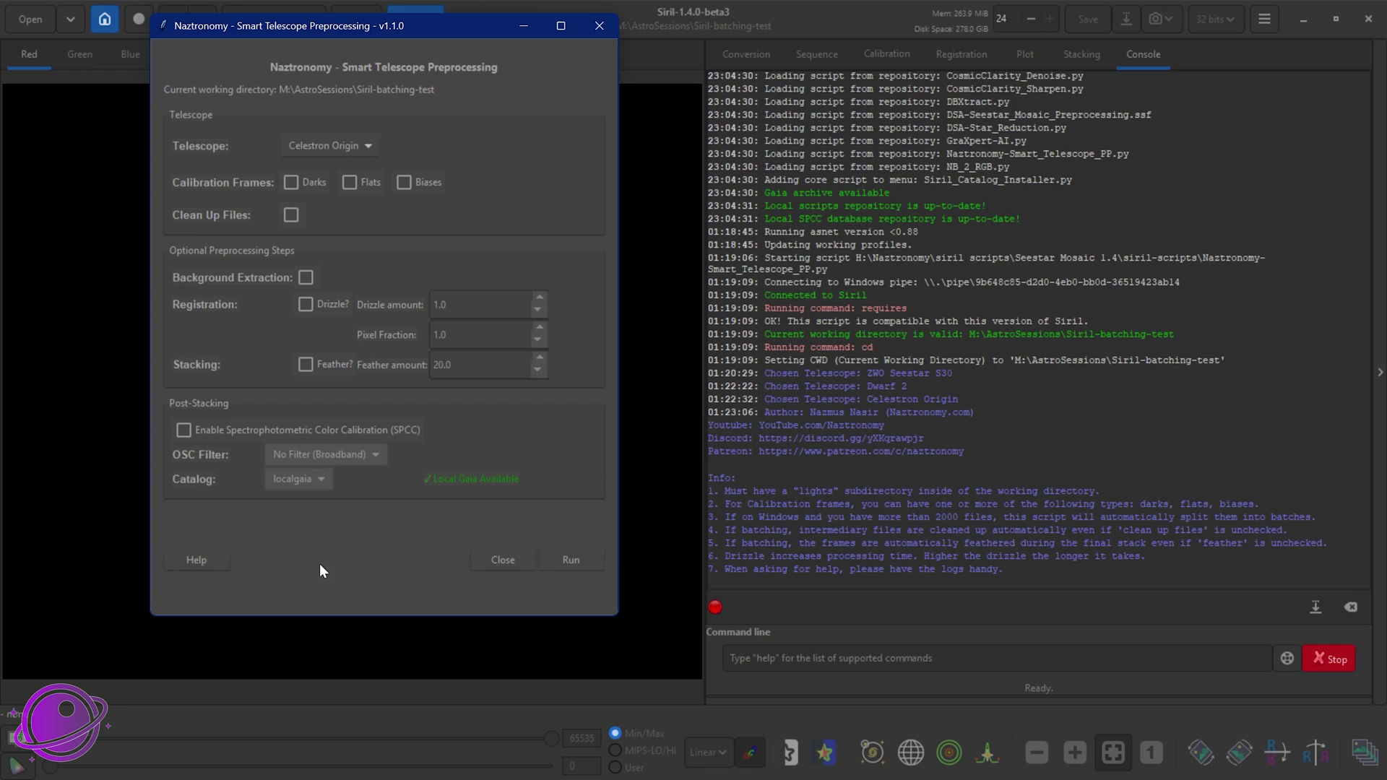
- Enlarge the Smart Telescope Preprocessing window and move it up and to the left
left_click_drag(619, 615, 730, 693)
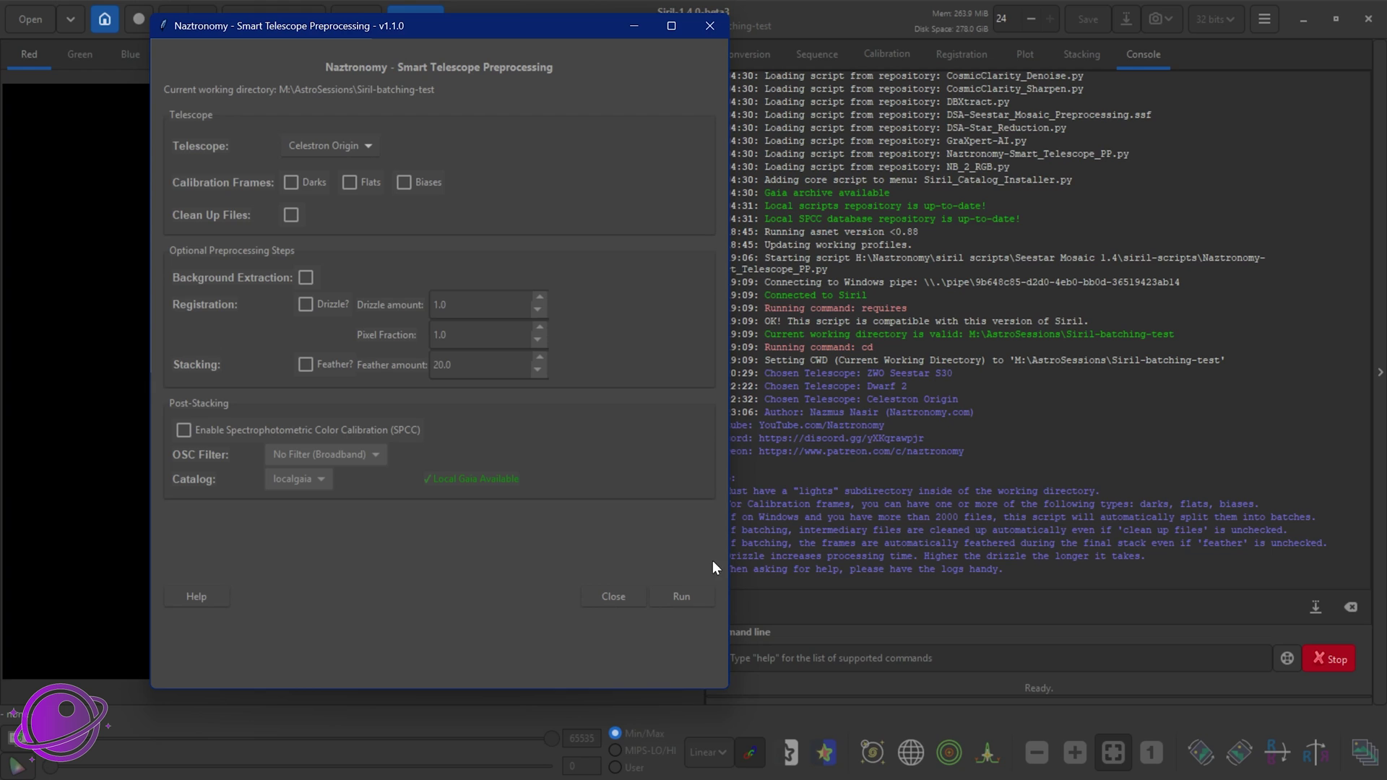
left_click_drag(488, 29, 449, 15)
- Close the preprocessing window and make the lights folder Siril's working directory
left_click(677, 15)
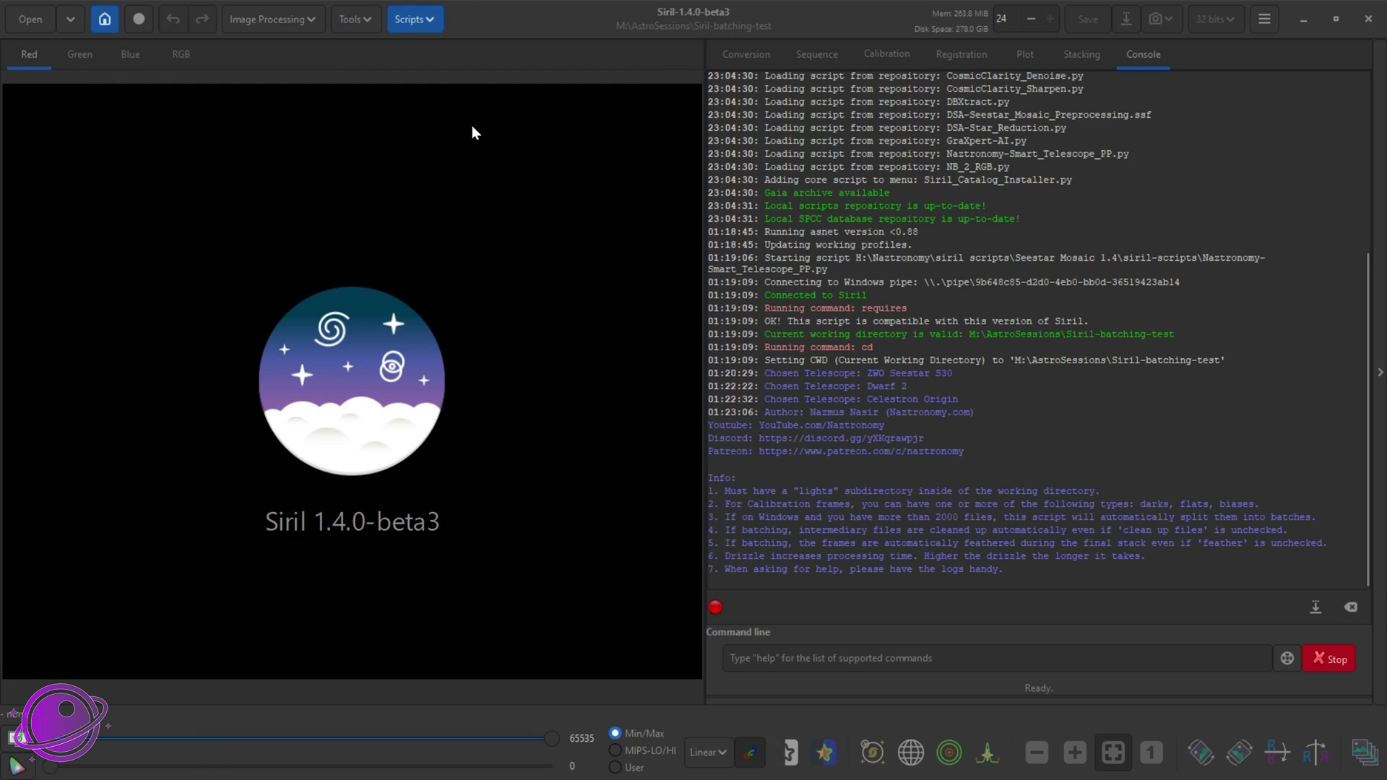
left_click(105, 20)
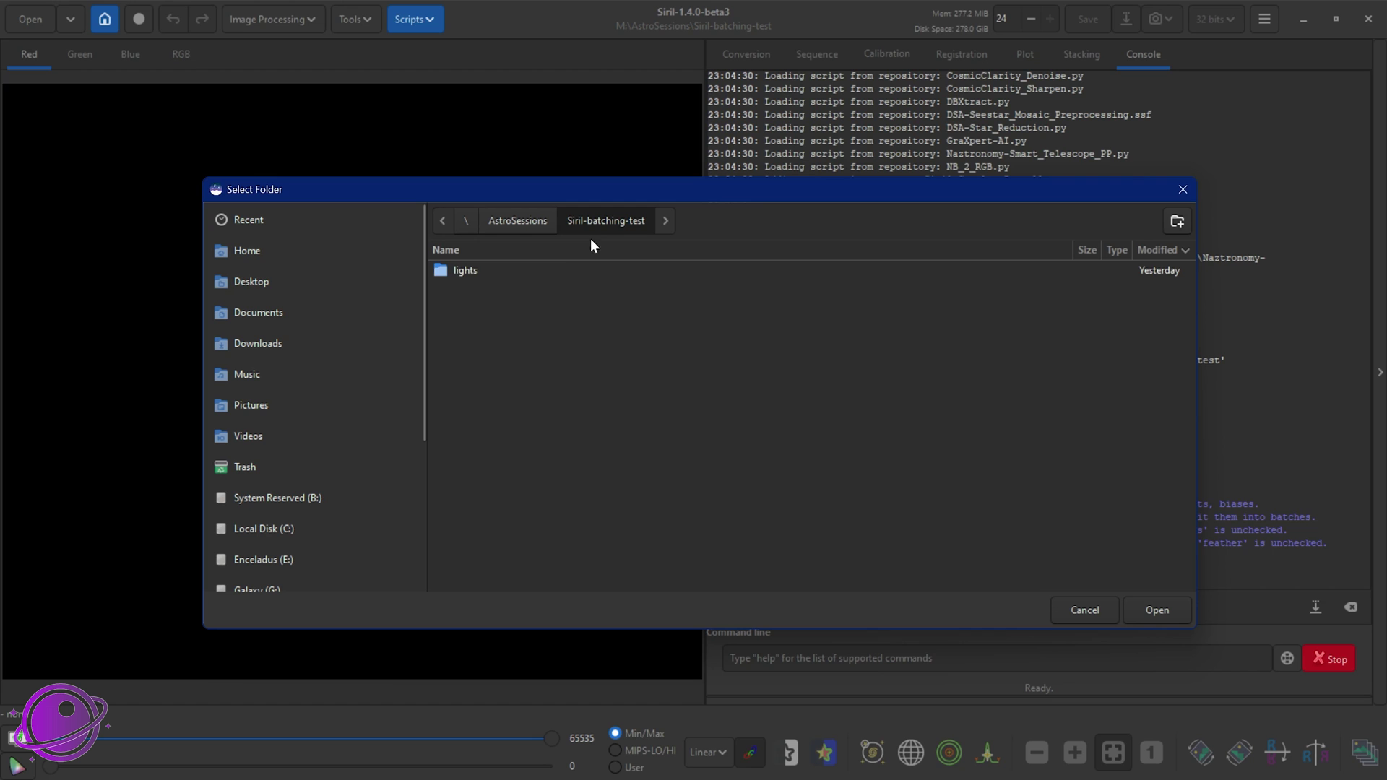
double_click(472, 273)
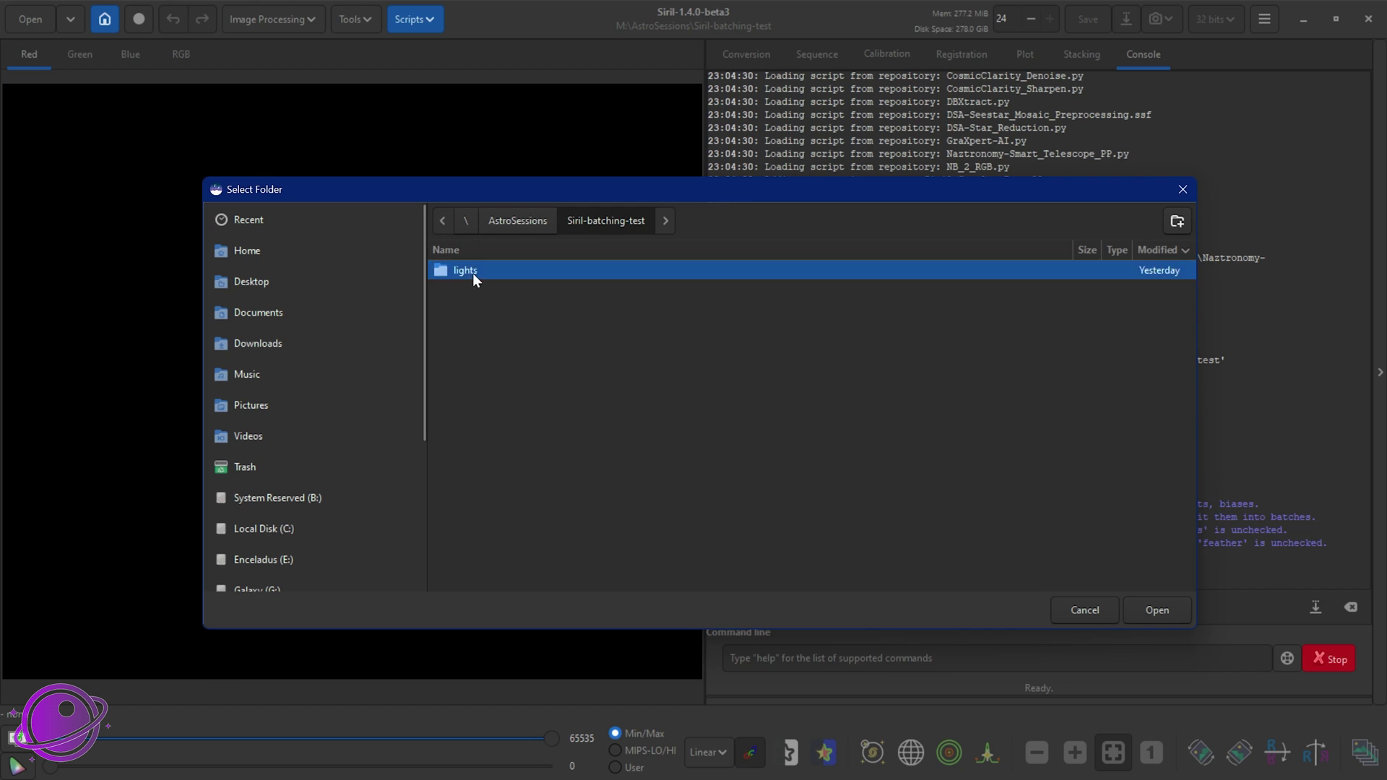
left_click(1159, 610)
- Relaunch the Naztronomy preprocessing script, accept reverting to Siril-batching-test, and switch to File Explorer
left_click(408, 20)
mouse_move(437, 54)
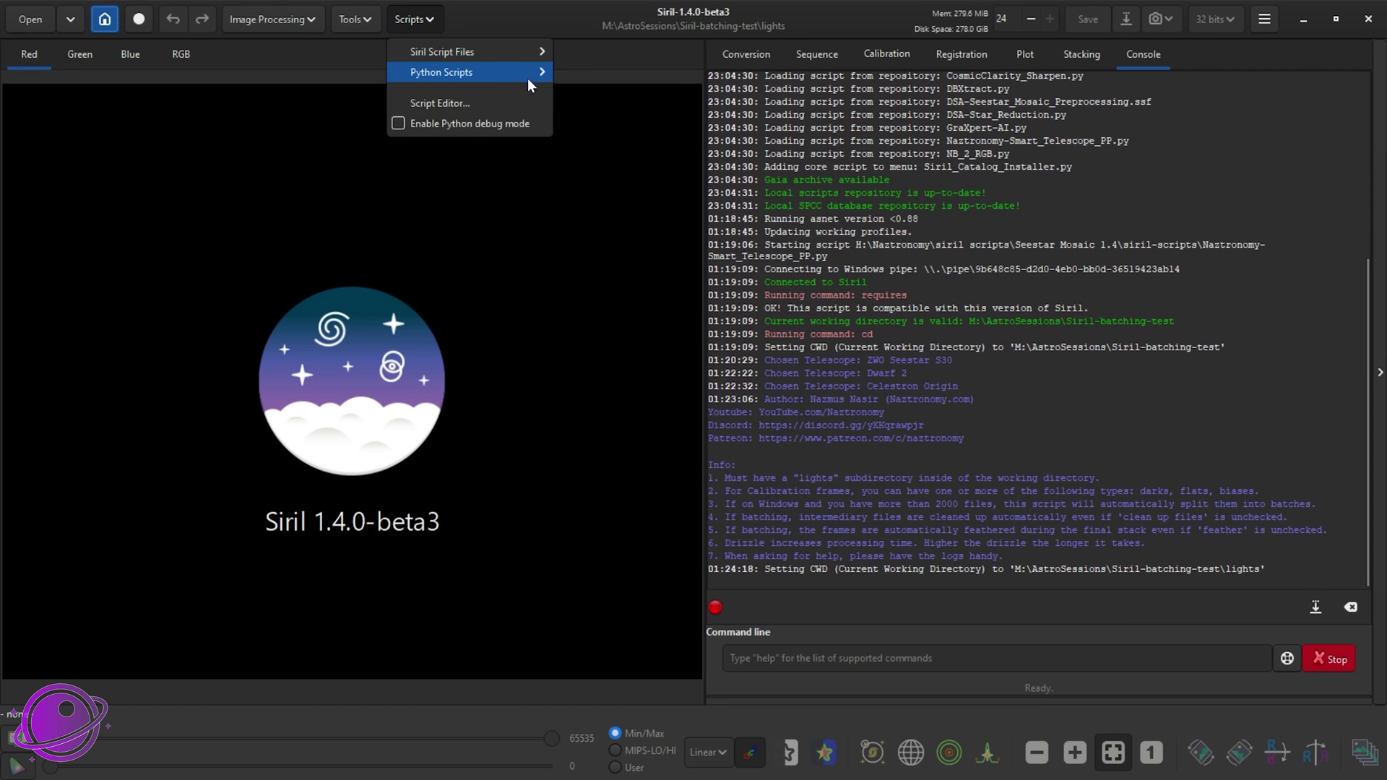
mouse_move(527, 72)
mouse_move(616, 131)
left_click(759, 133)
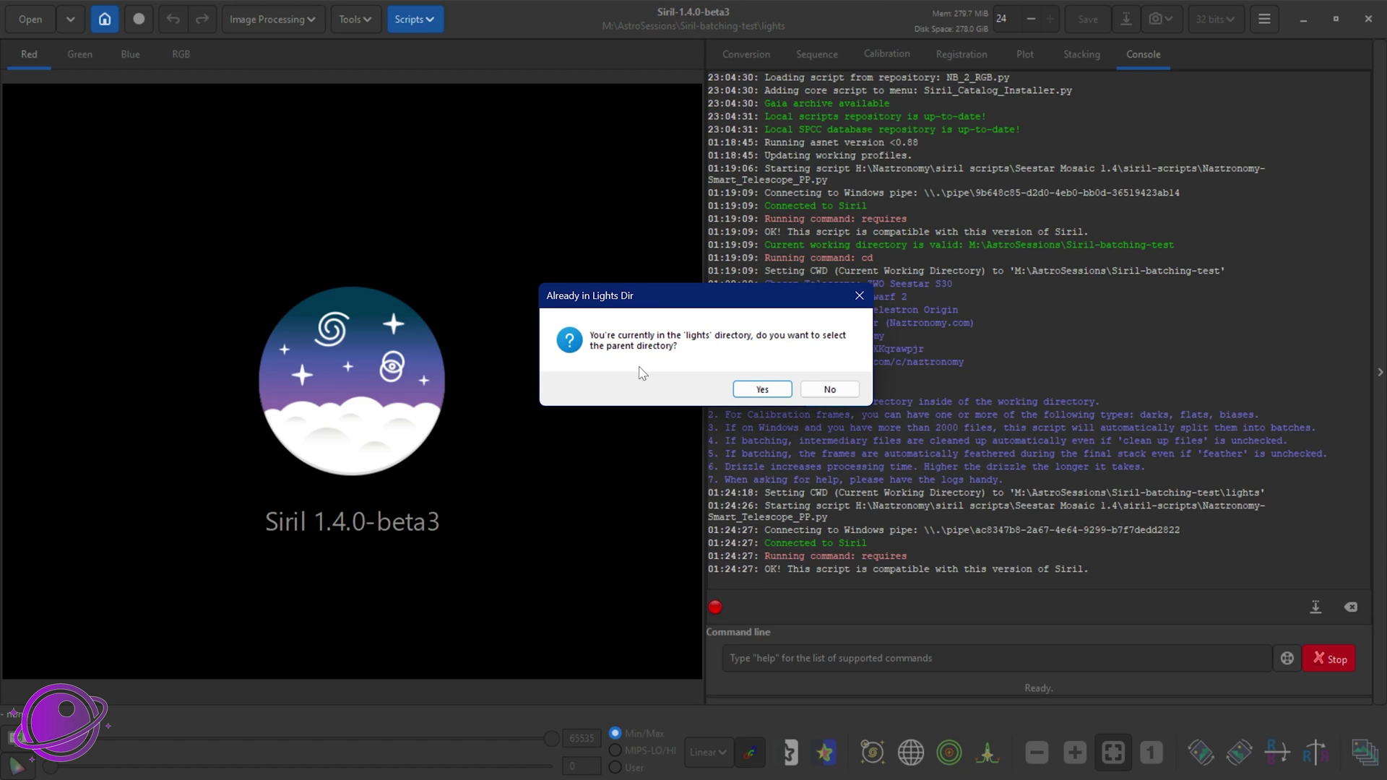
left_click(759, 389)
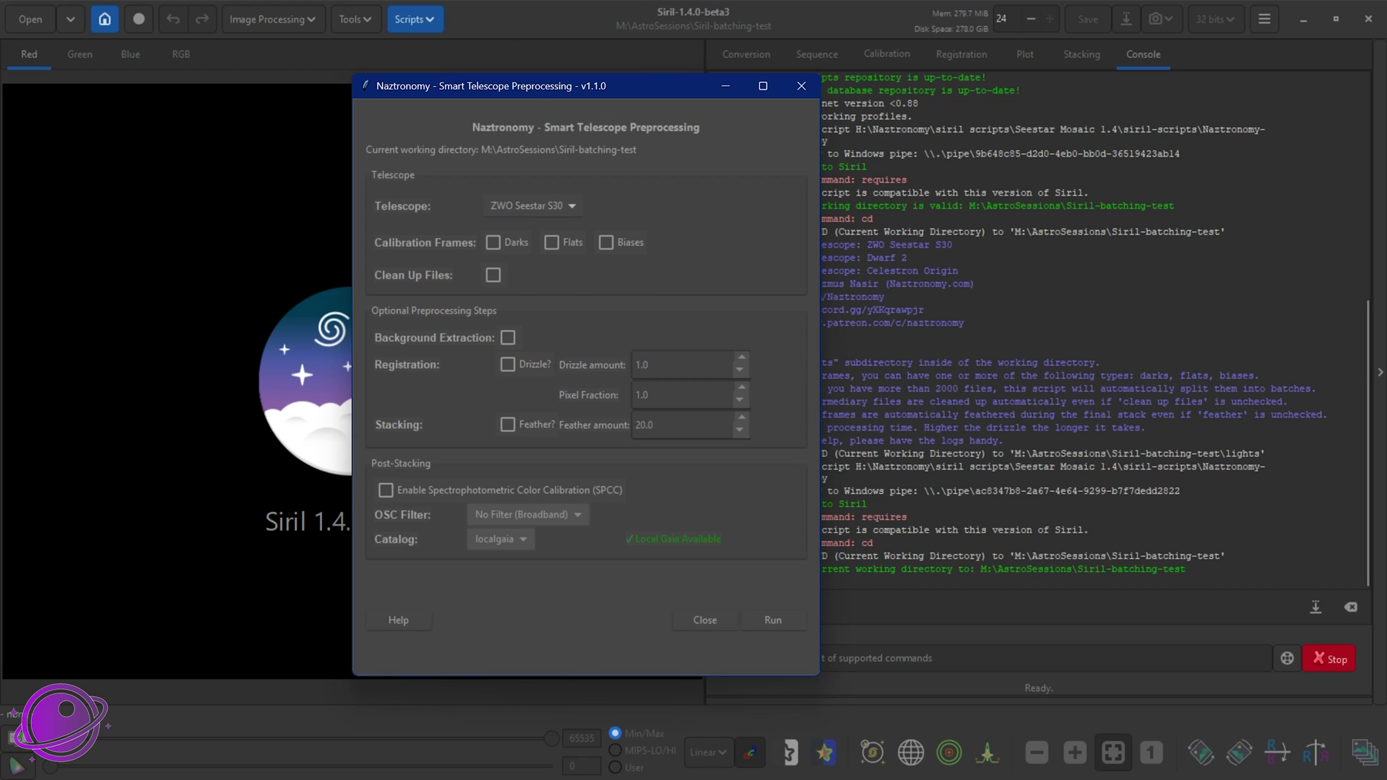
key("alt+Tab")
- Browse the 3,144 .fit frames in lights with full file names shown, then return to Siril
left_click(387, 18)
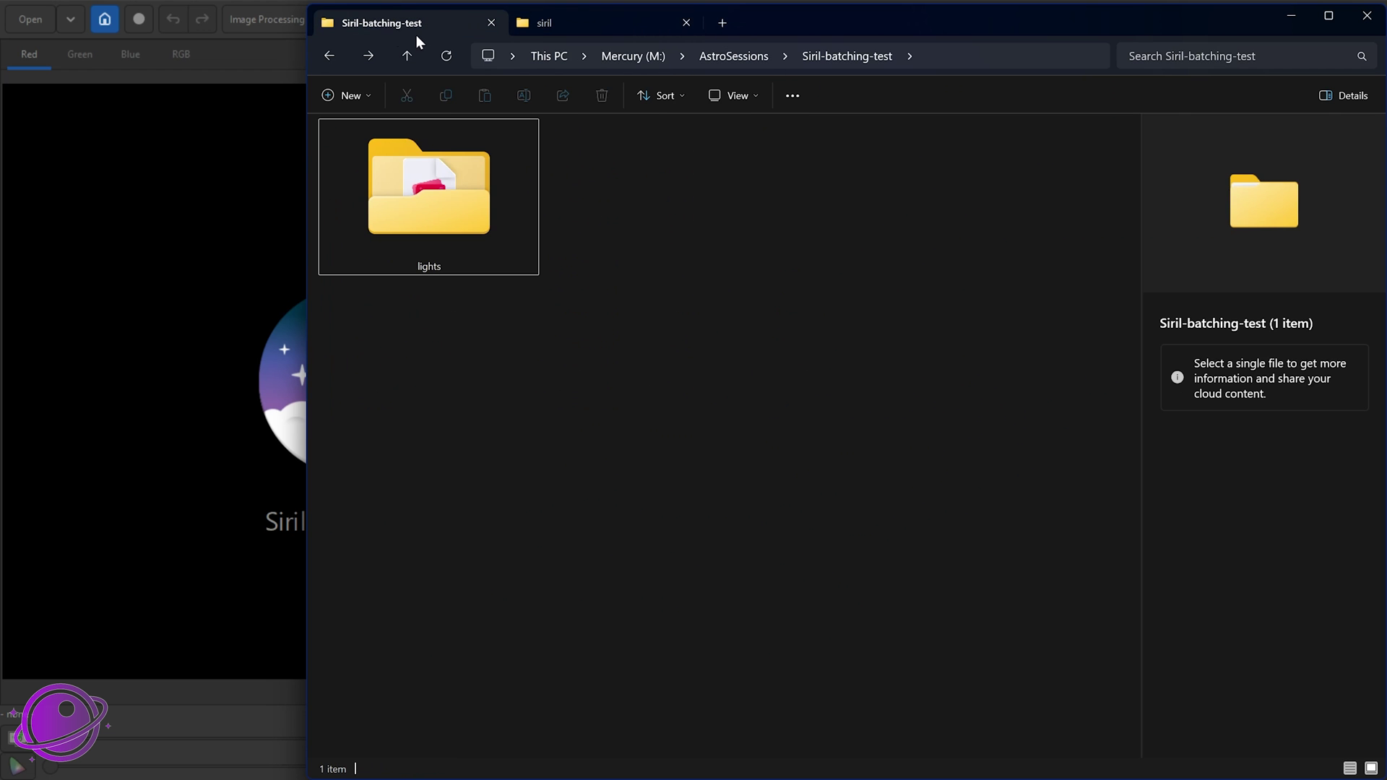
double_click(445, 229)
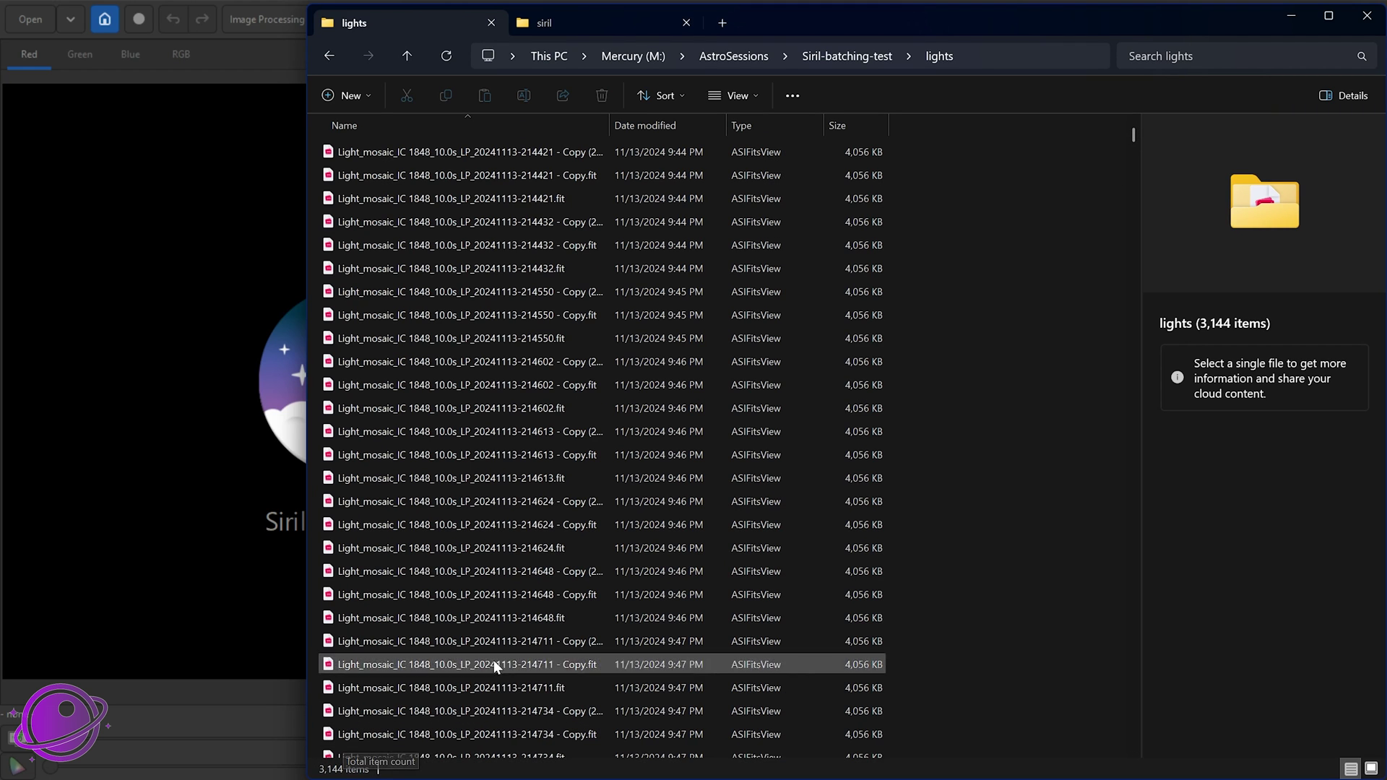
left_click_drag(958, 11, 958, 97)
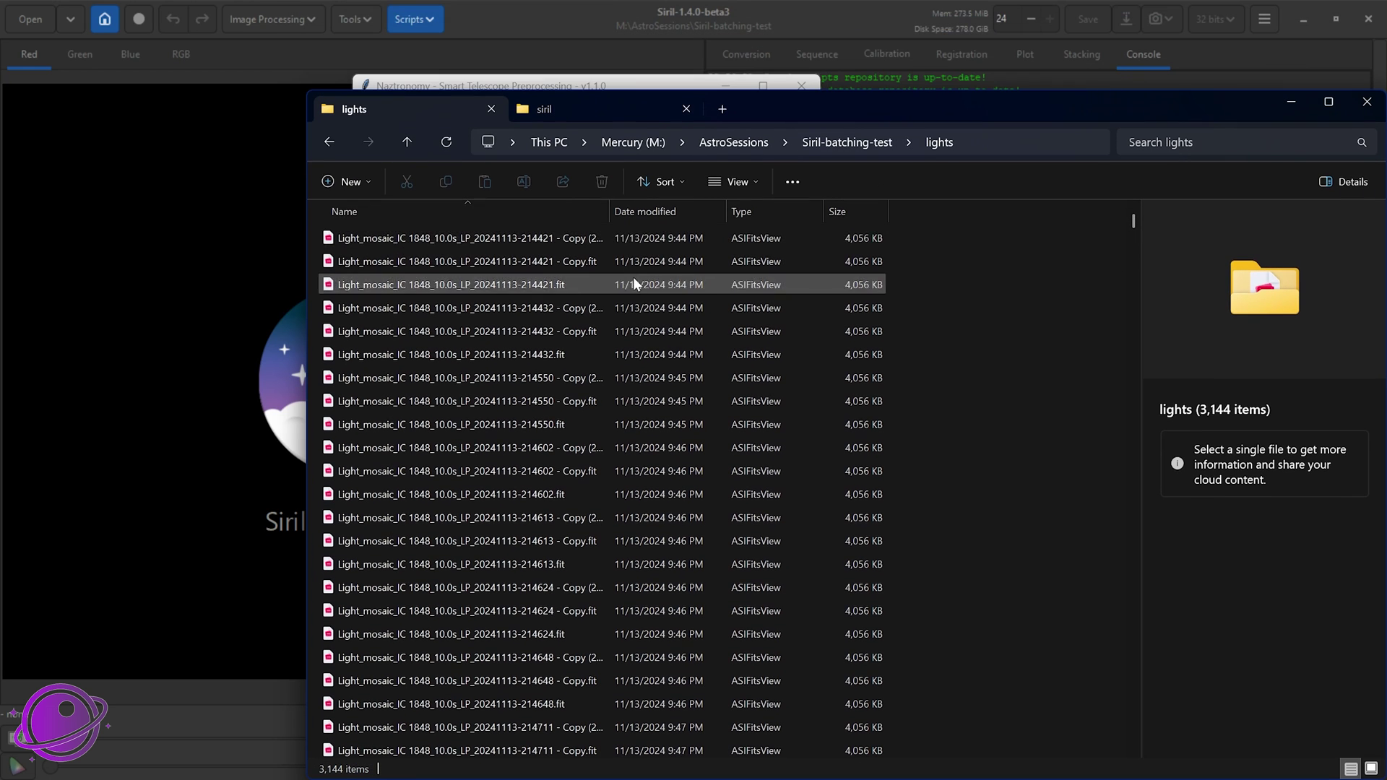
double_click(609, 210)
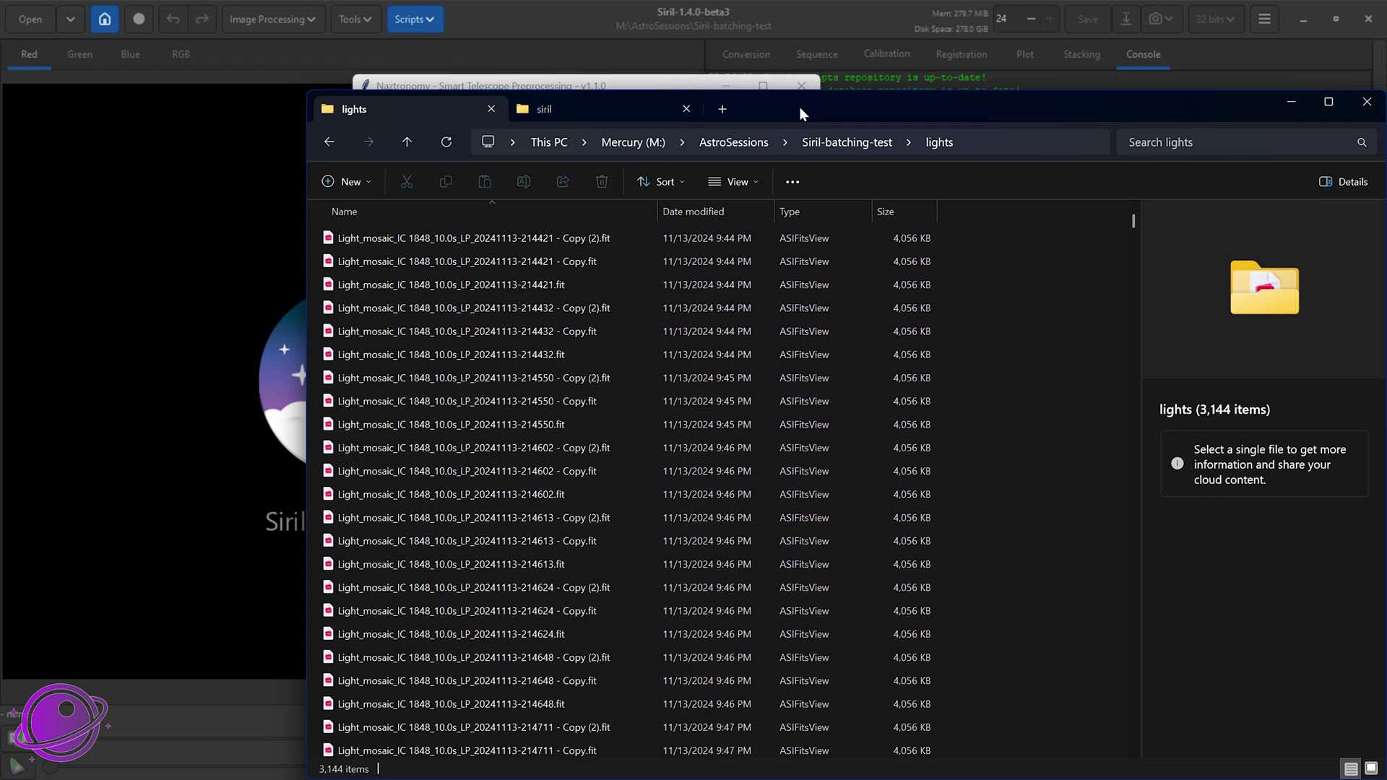
left_click_drag(800, 107, 807, 33)
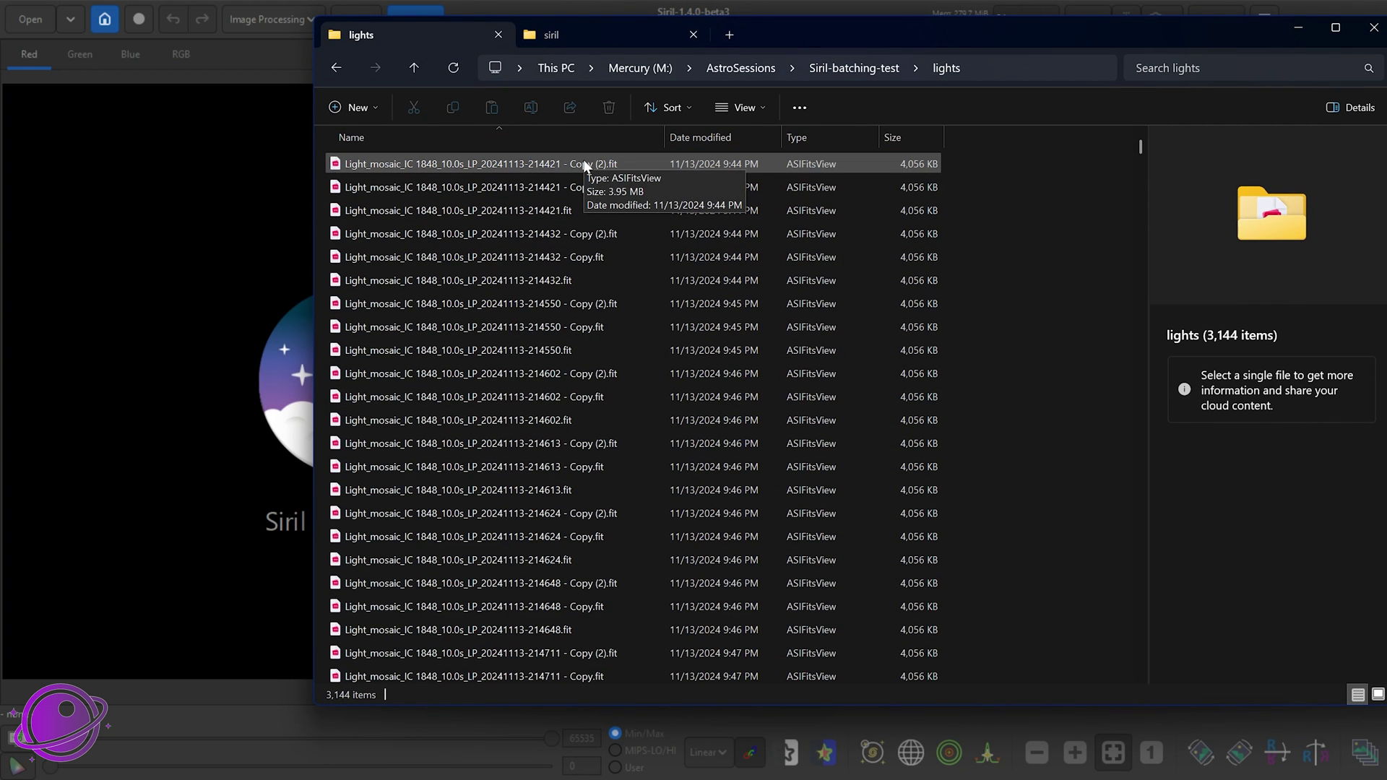
left_click(521, 210)
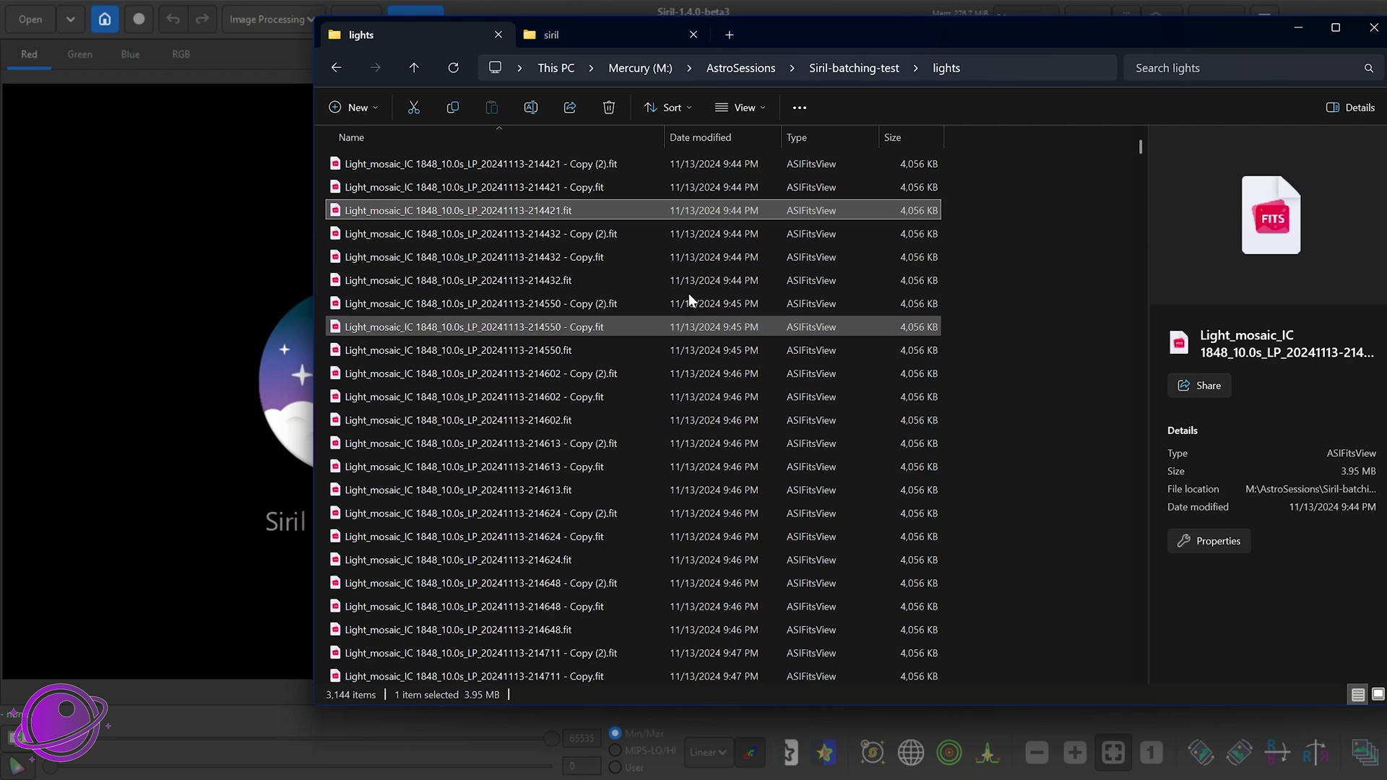
left_click(249, 163)
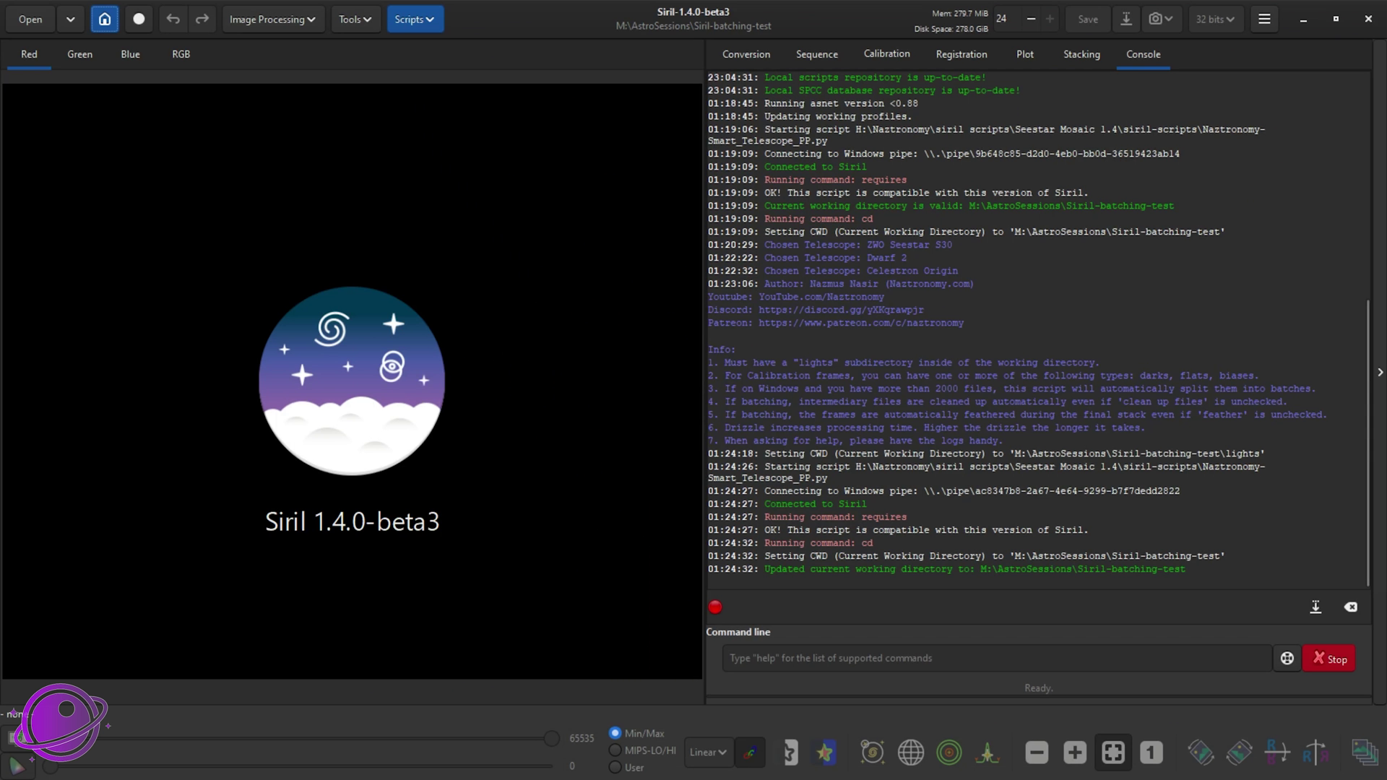
- Enable Clean Up Files and Drizzle with amount 1.0, then reposition and shorten the dialog
left_click(496, 276)
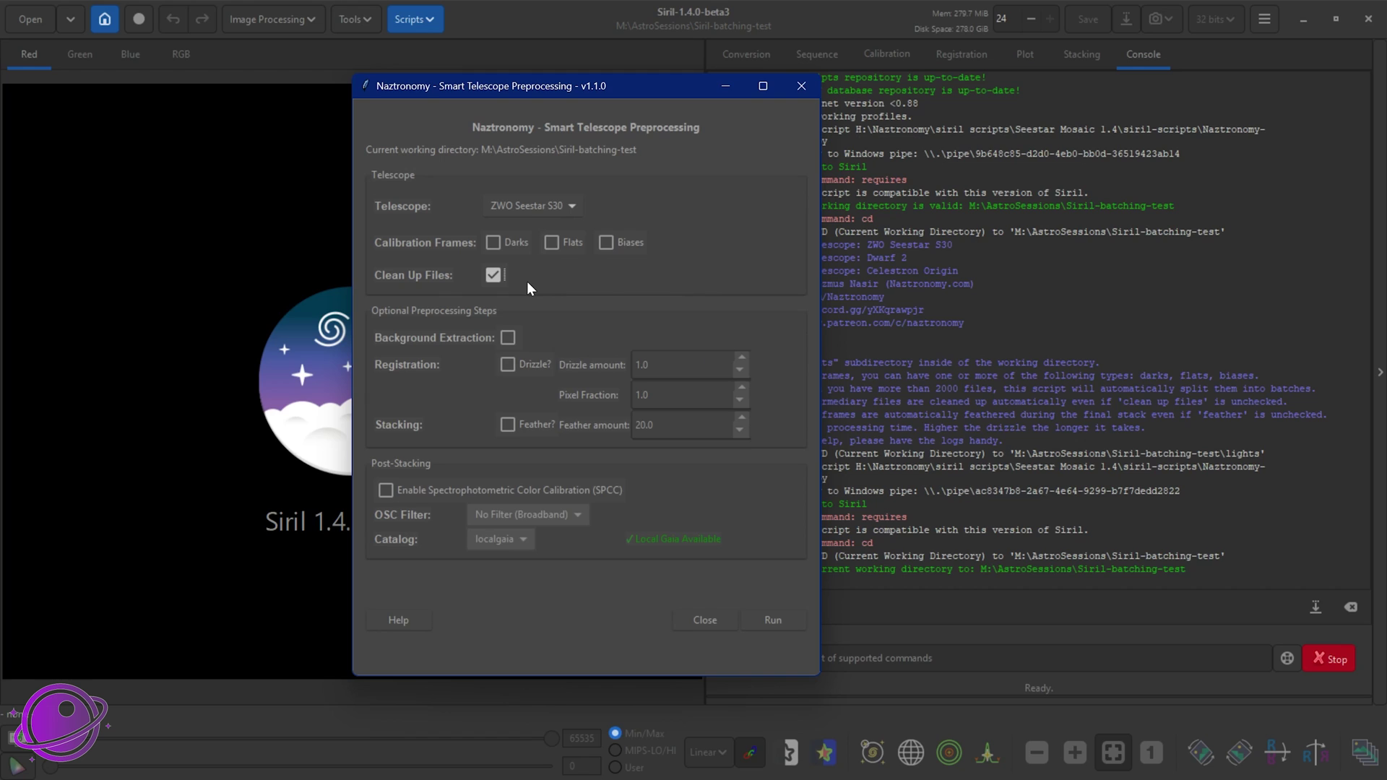
left_click(507, 367)
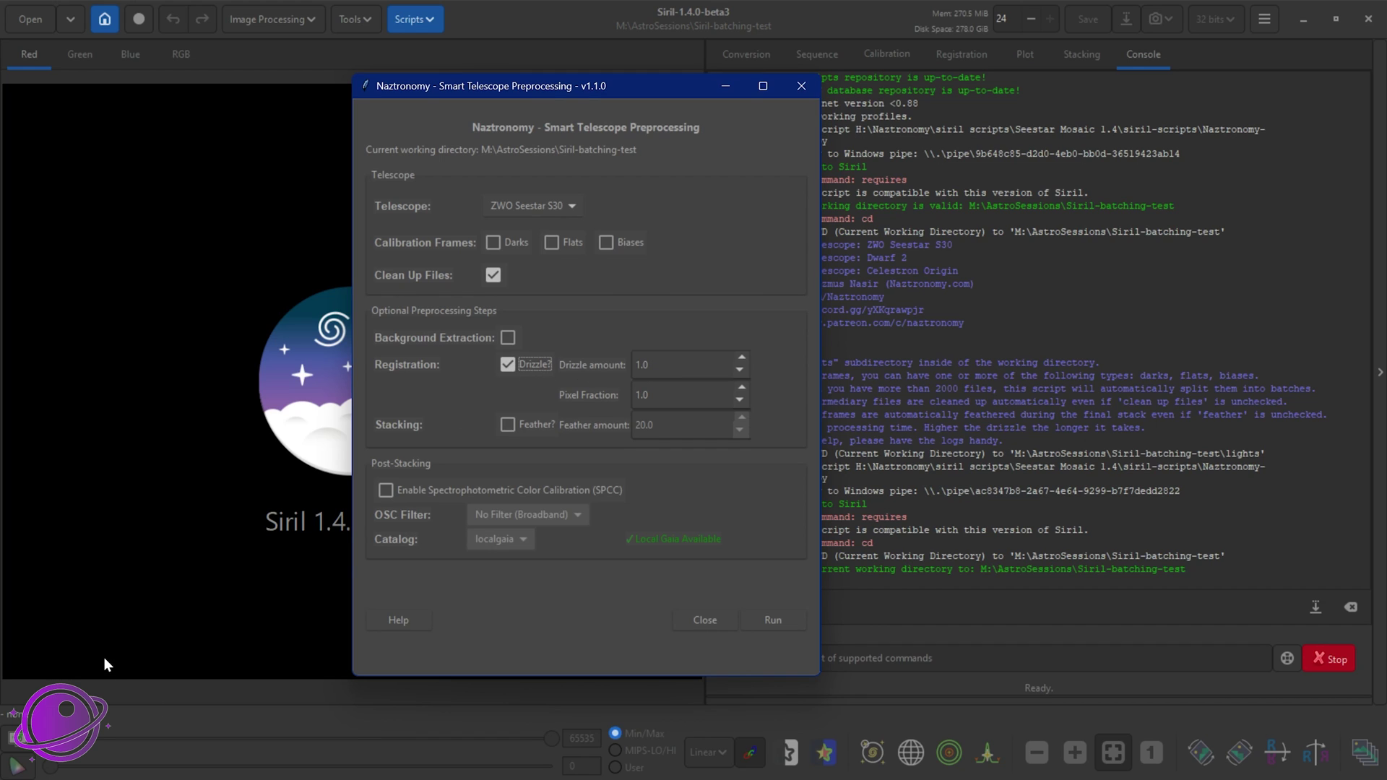
left_click(635, 365)
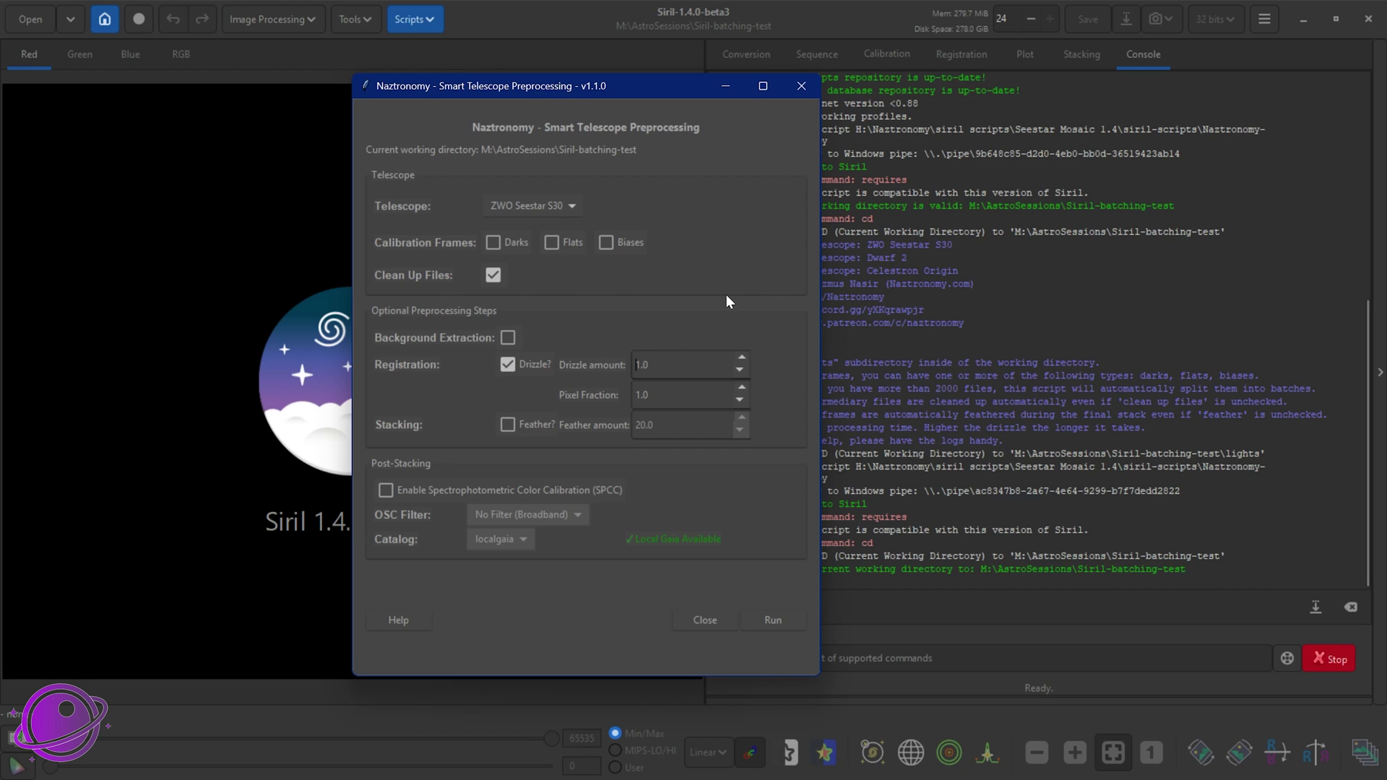
key("shift+Tab")
left_click_drag(569, 85, 566, 80)
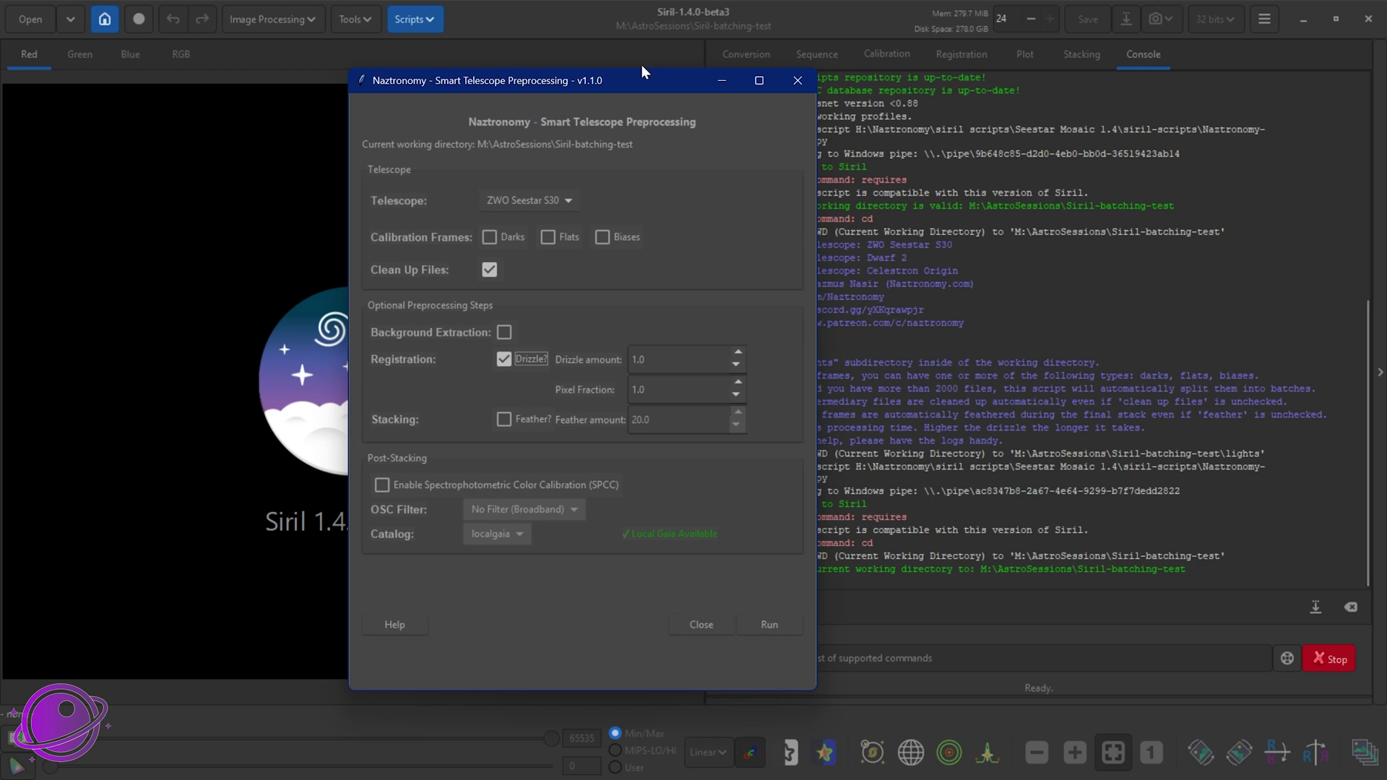
left_click_drag(643, 71, 642, 113)
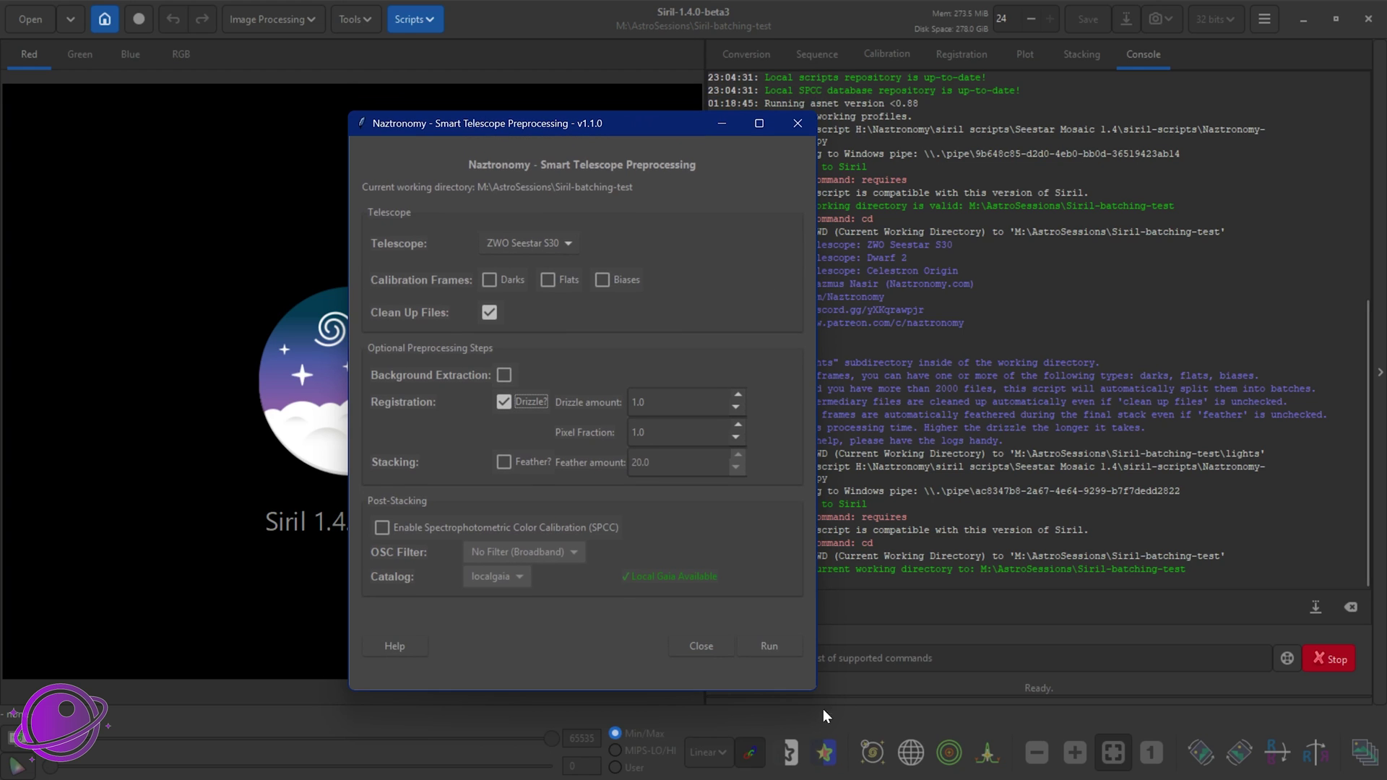
- Run the Naztronomy script, which splits the 3,144 light frames into 2 batches
left_click(791, 647)
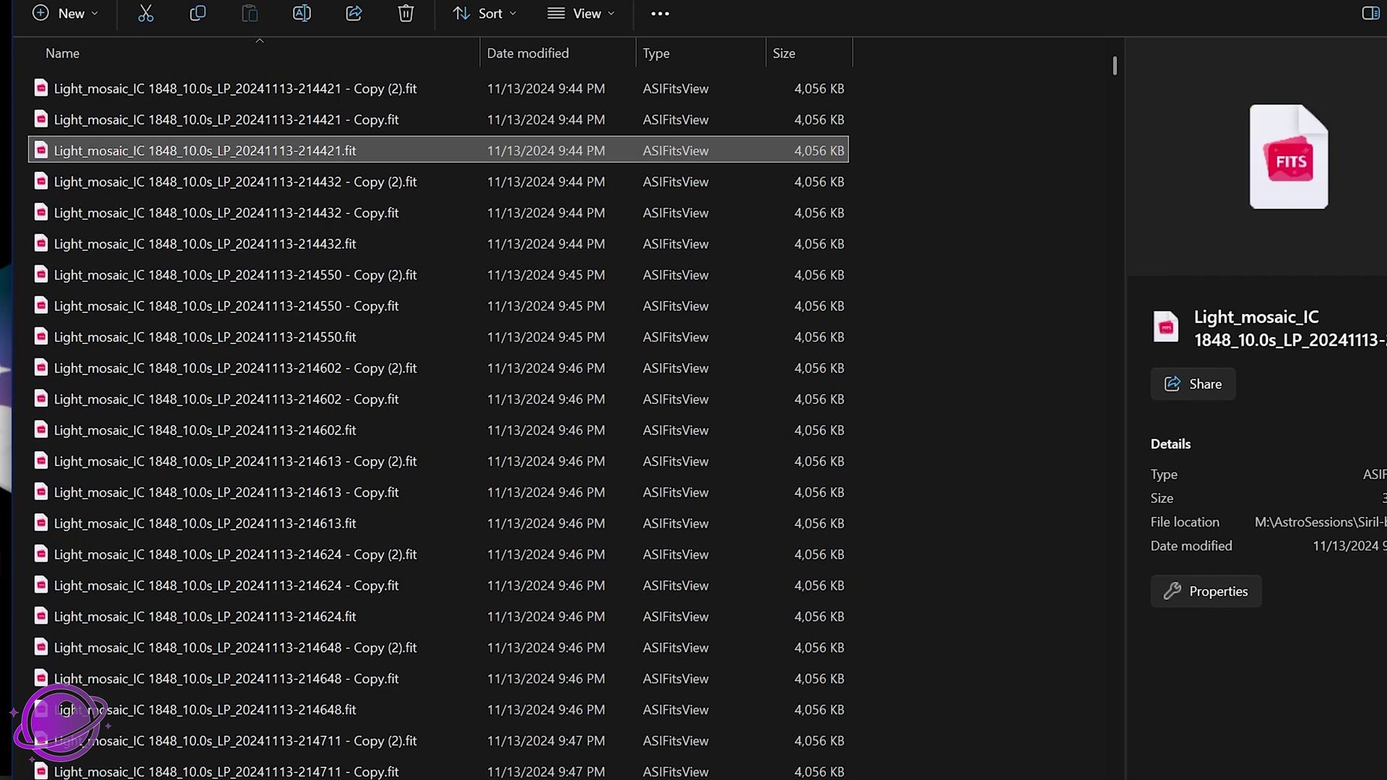
- Open the batch_lights1 and batch_lights2 folders in turn to inspect their contents
left_click(99, 195)
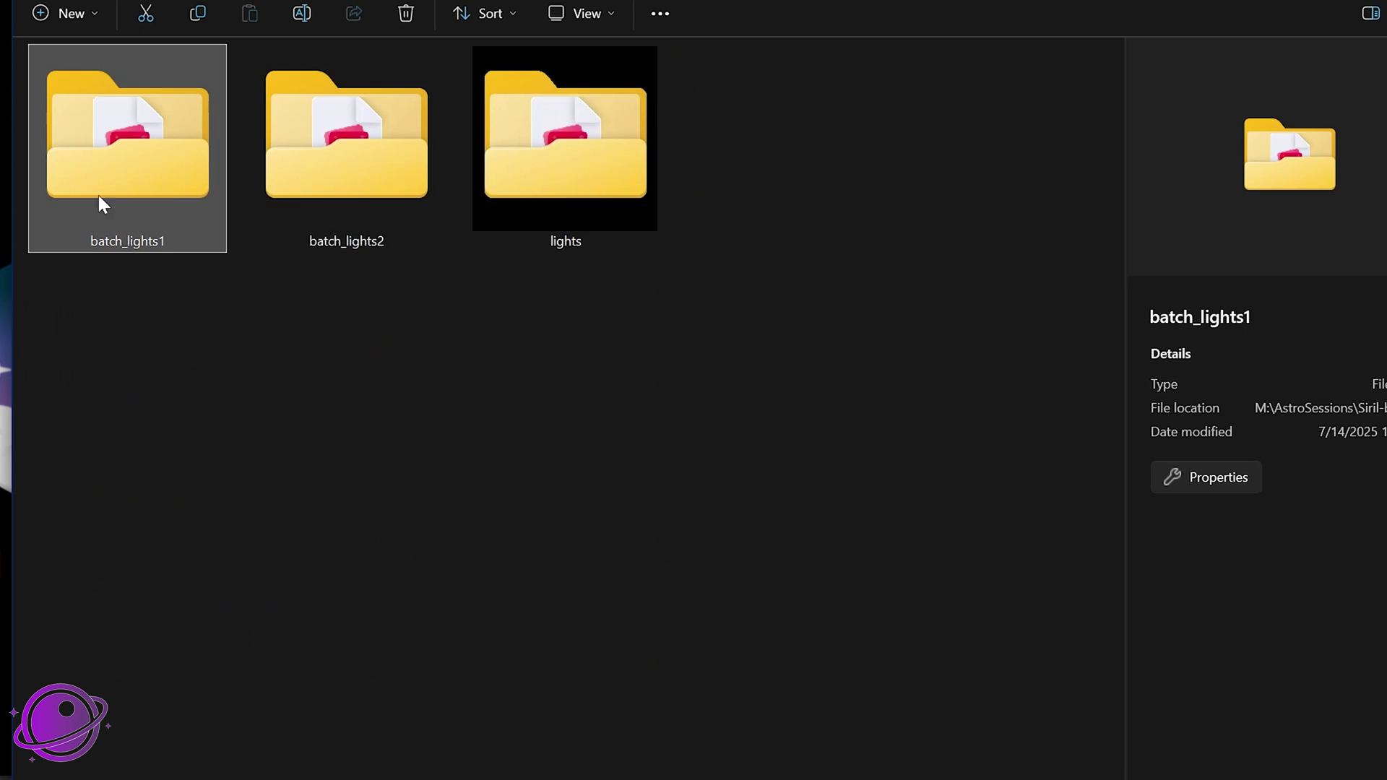
left_click(337, 164)
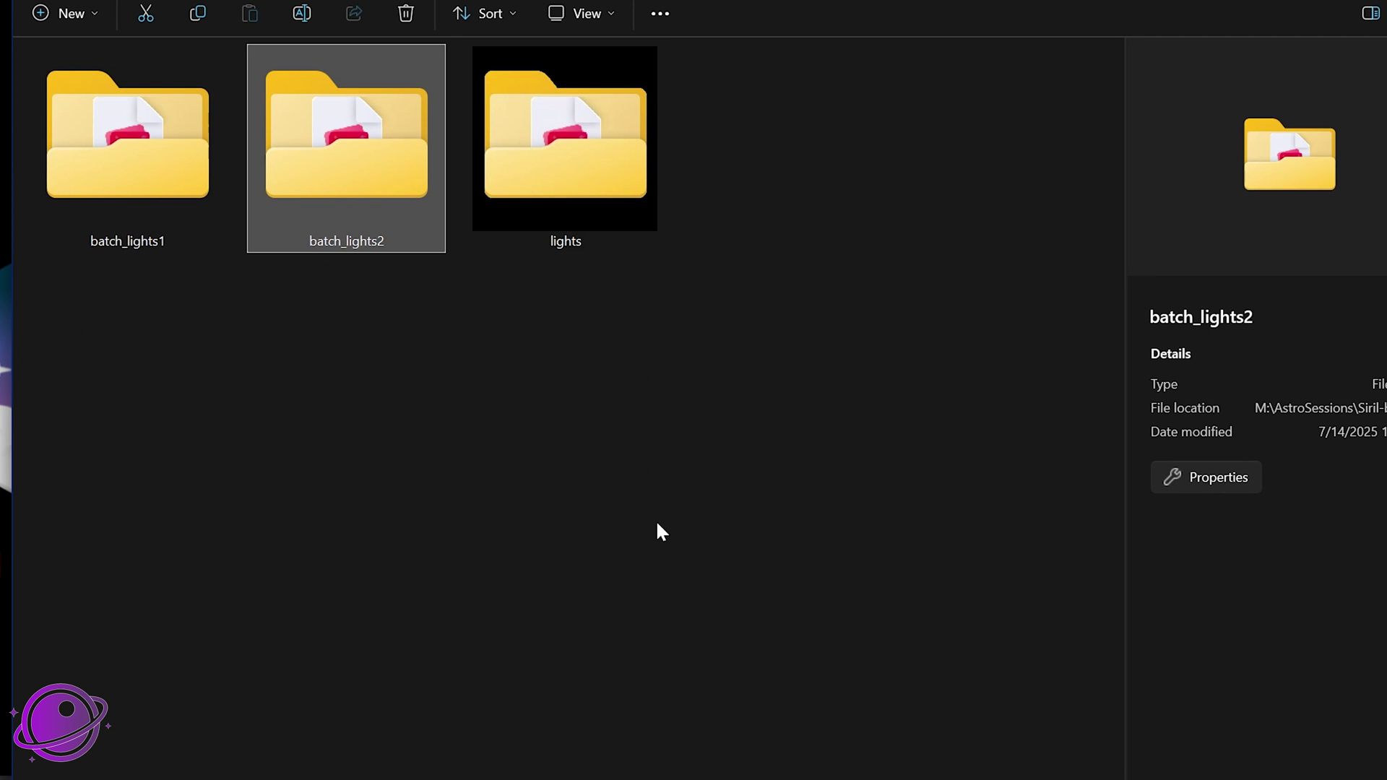
mouse_move(114, 224)
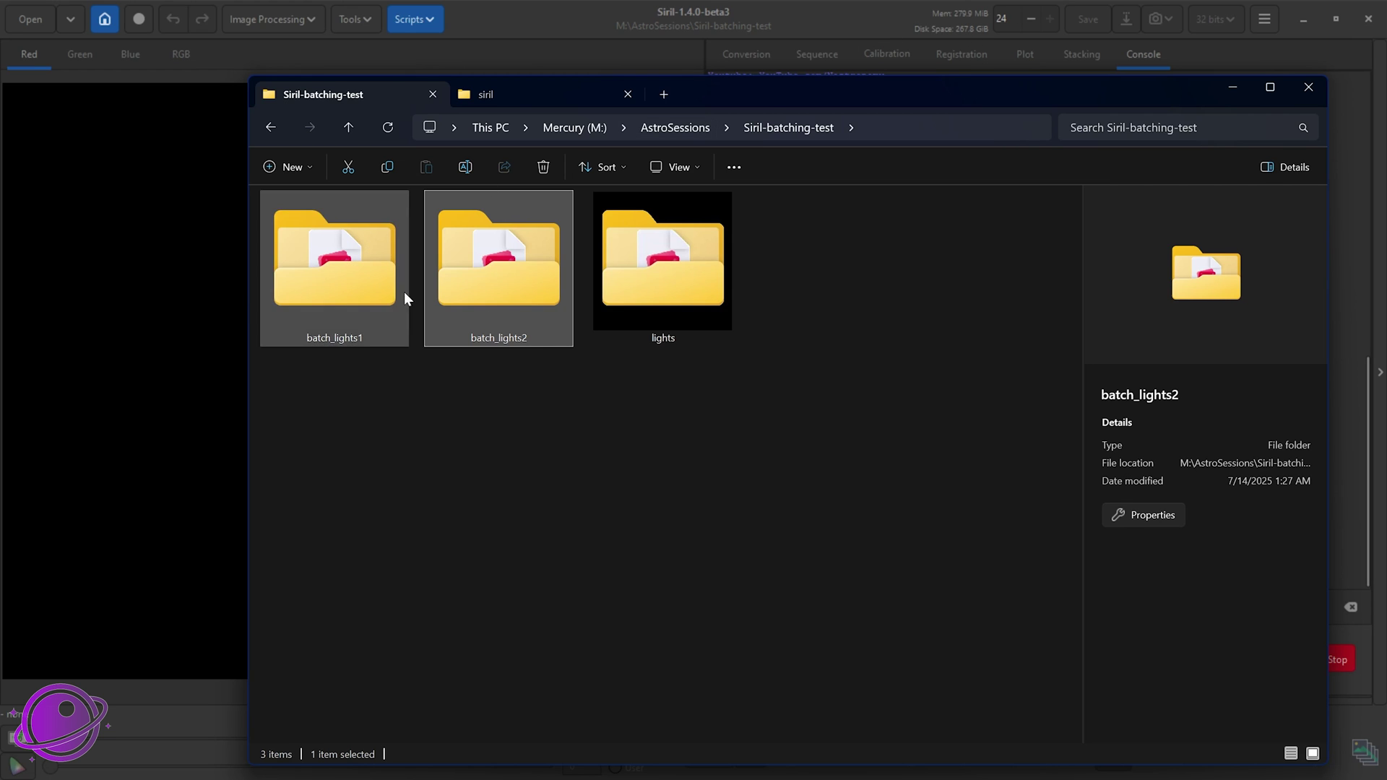
double_click(349, 284)
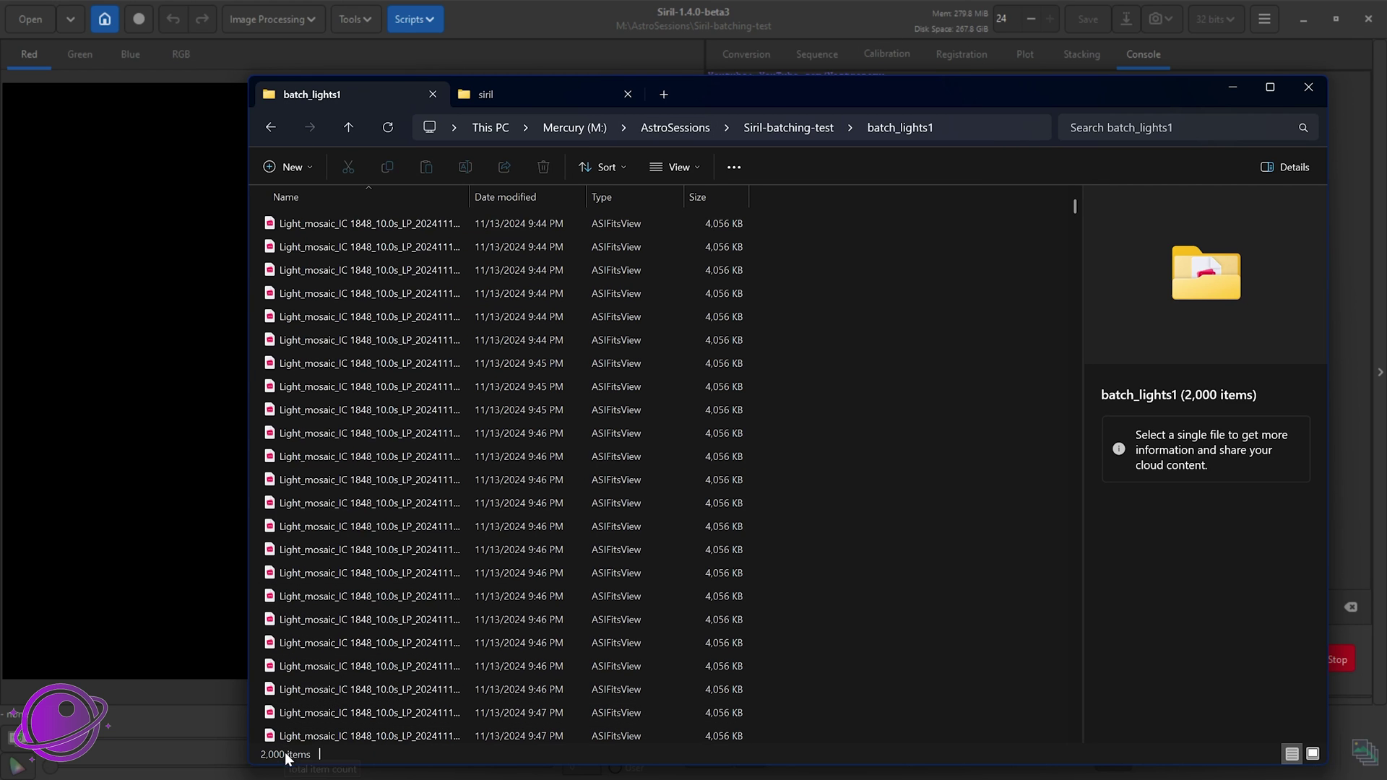
key("alt+Left")
double_click(548, 280)
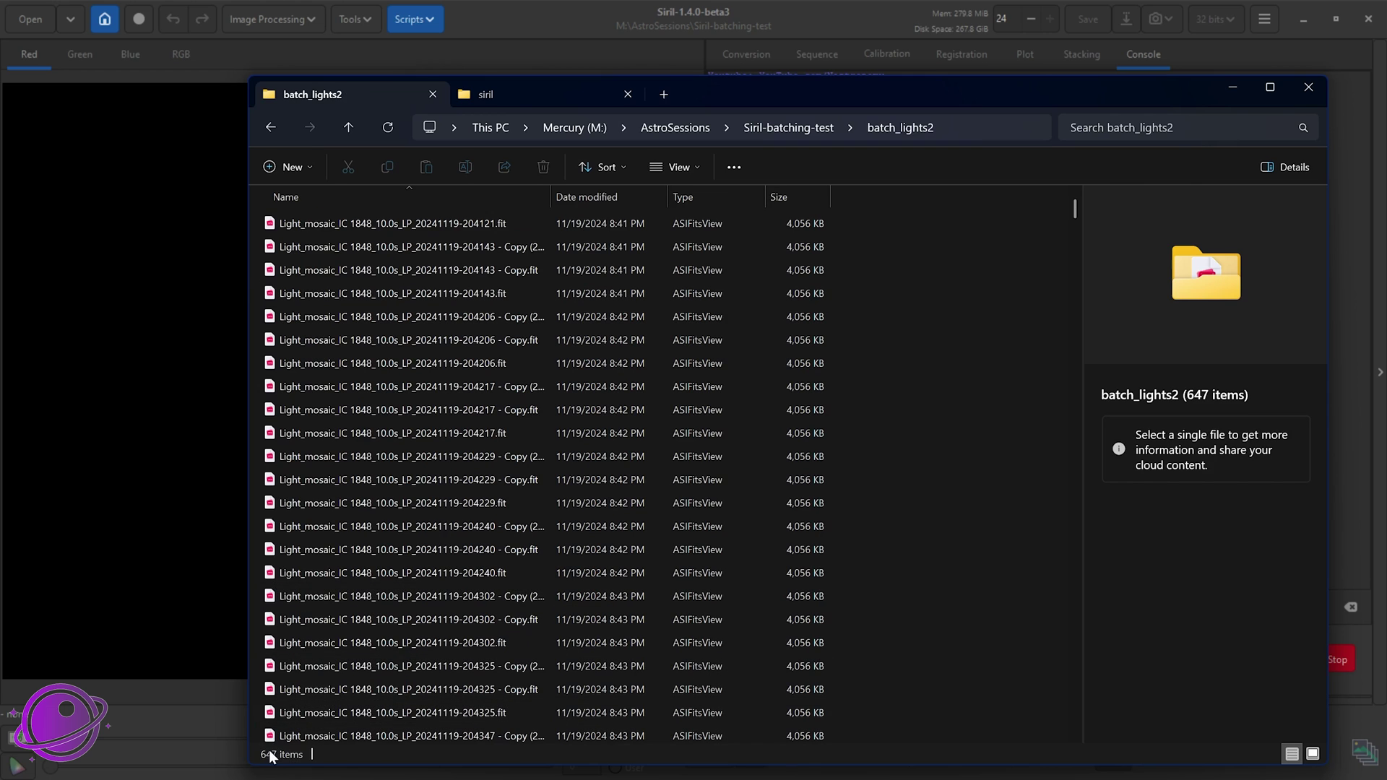
key("alt+Left")
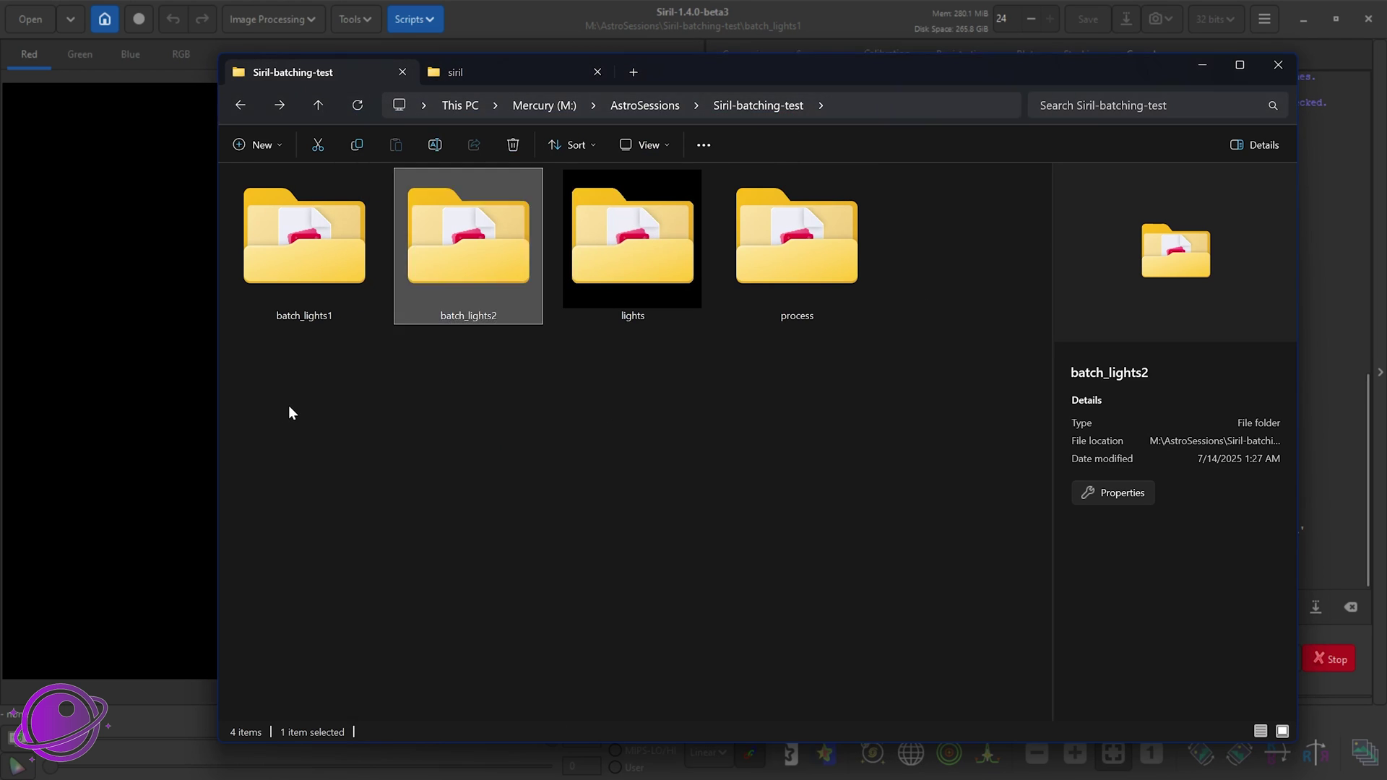
- Recheck batch_lights2's file count, browse the process folder's converted frames, then return to Siril
left_click(289, 408)
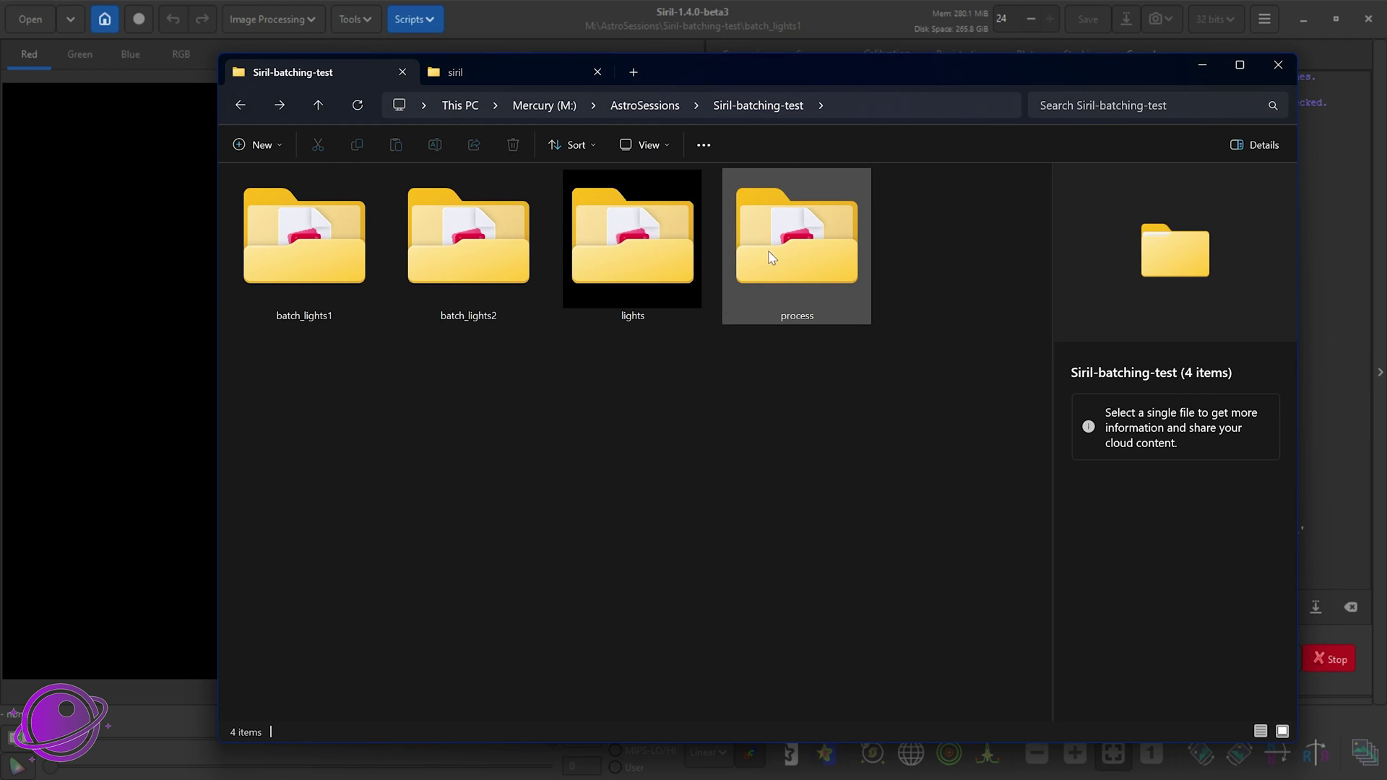
double_click(468, 242)
key("alt+Left")
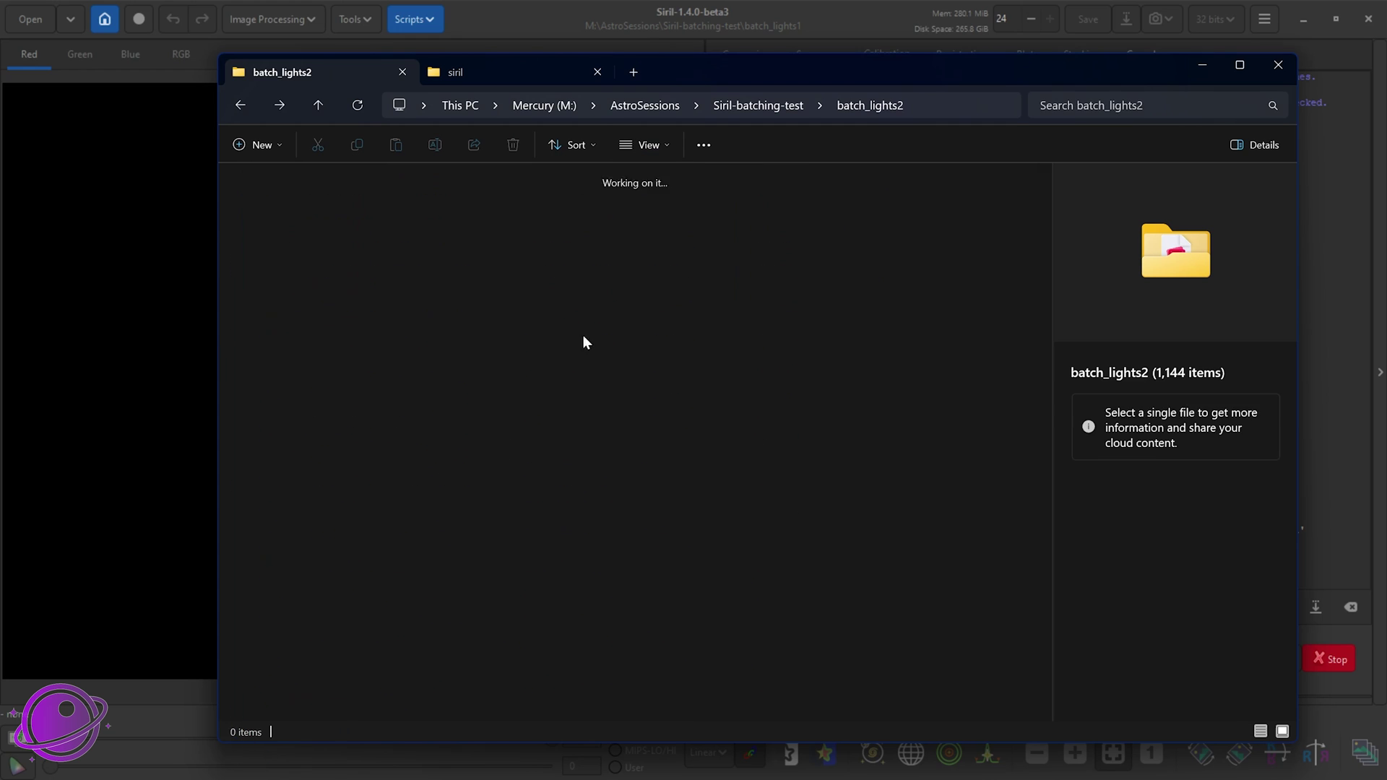
double_click(824, 217)
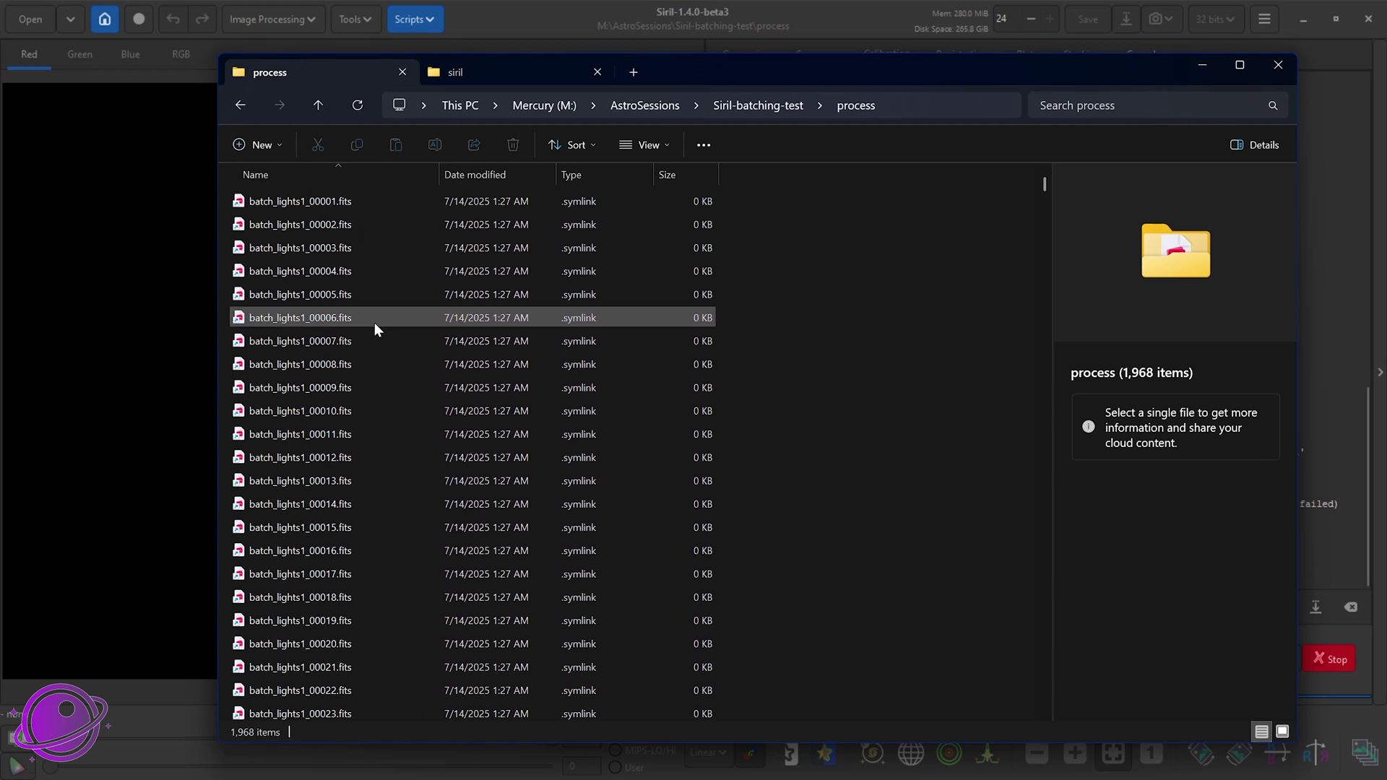
left_click(353, 342)
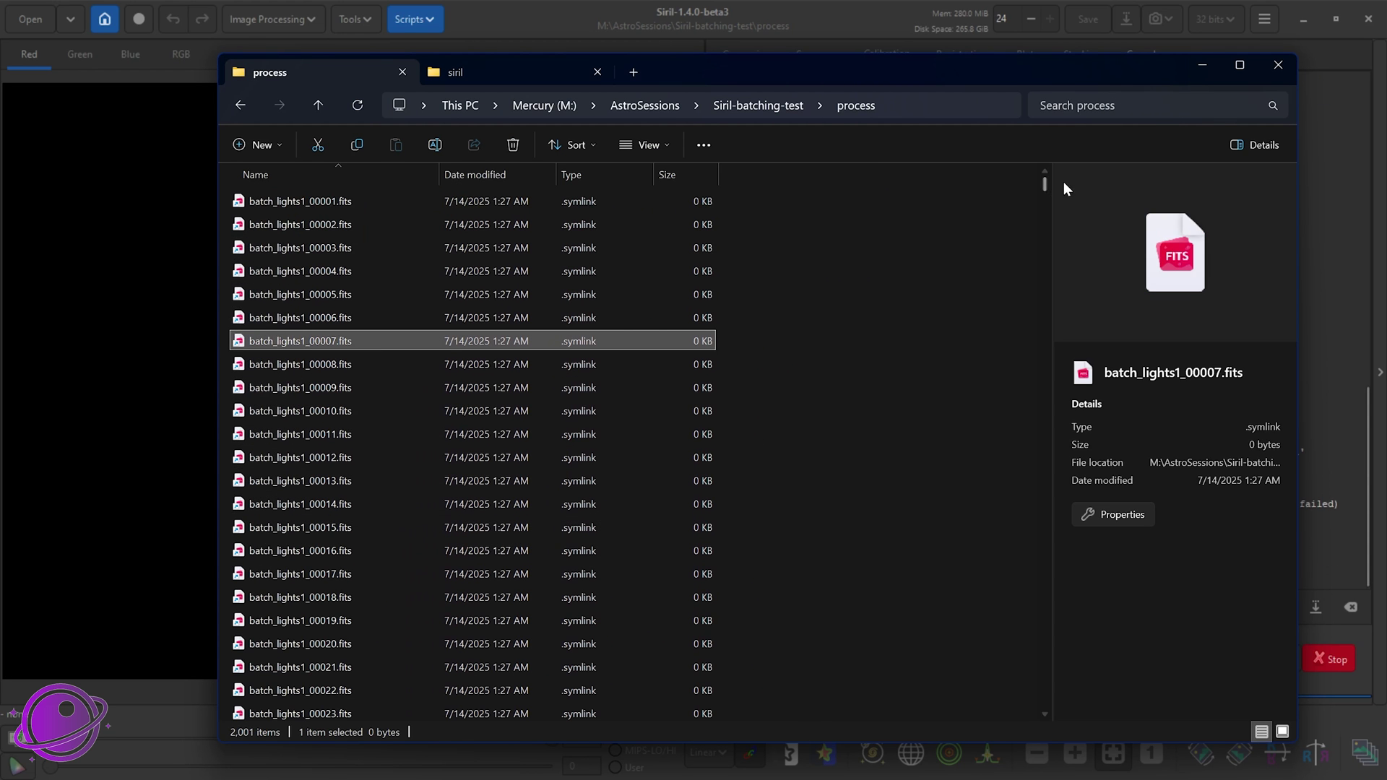
left_click_drag(1042, 184, 1098, 726)
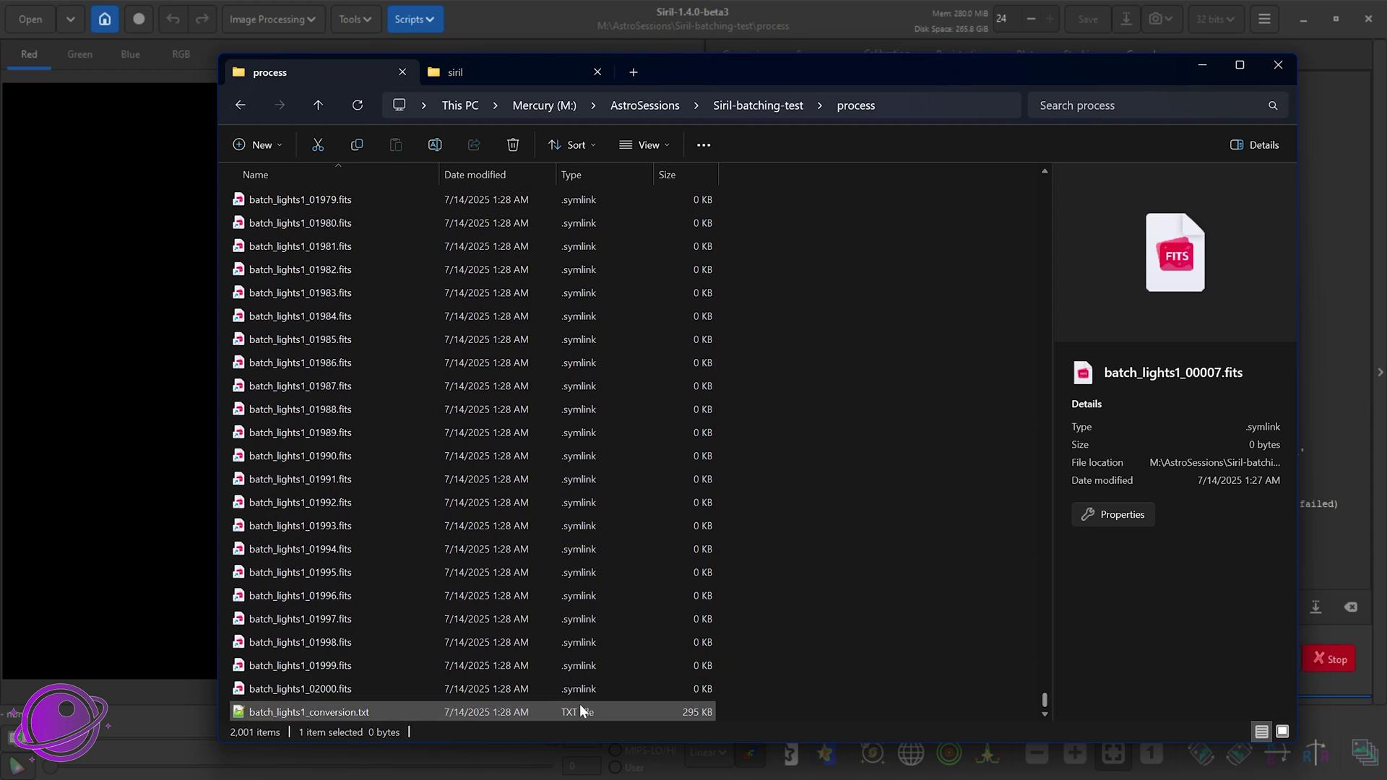
left_click(178, 184)
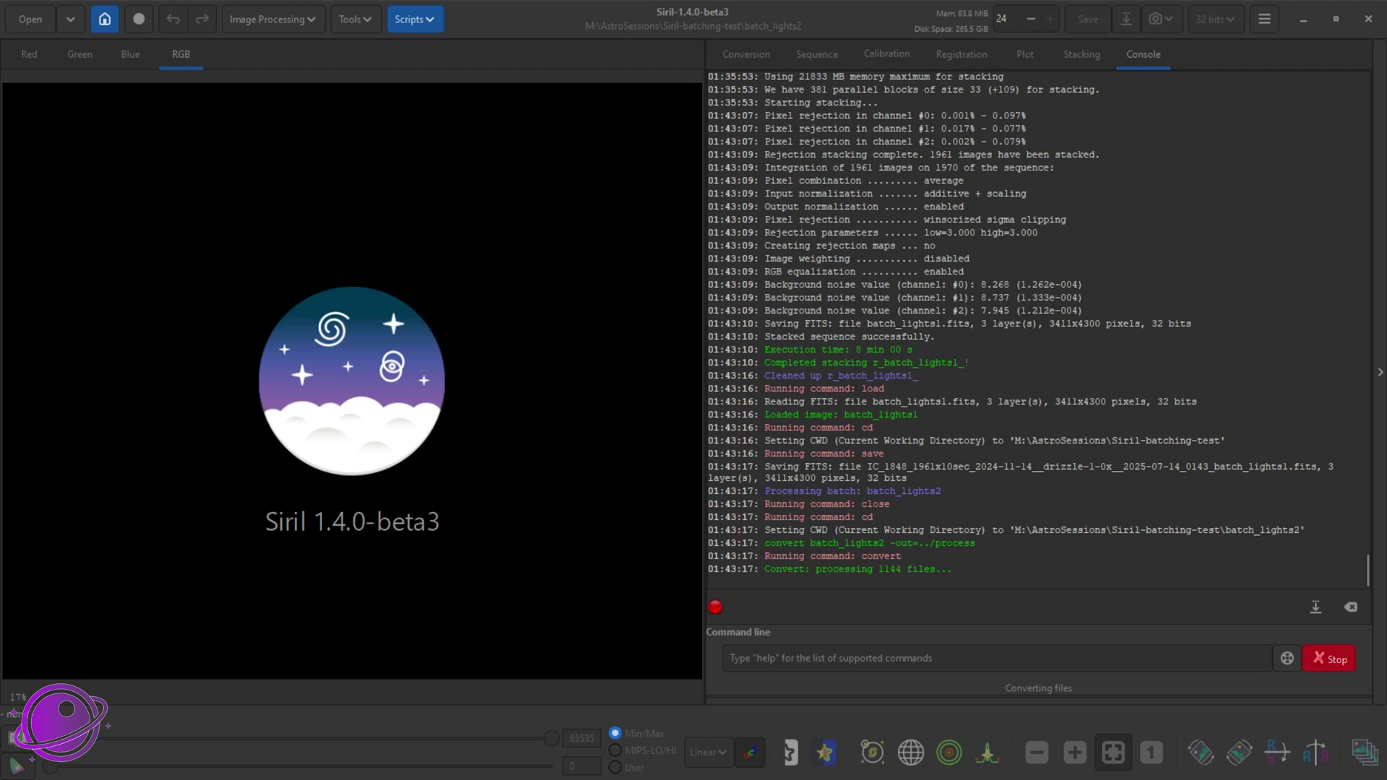
- Browse the process folder, then check the batch_lights1 stack size in Siril-batching-test before returning to Siril
key("alt+Tab")
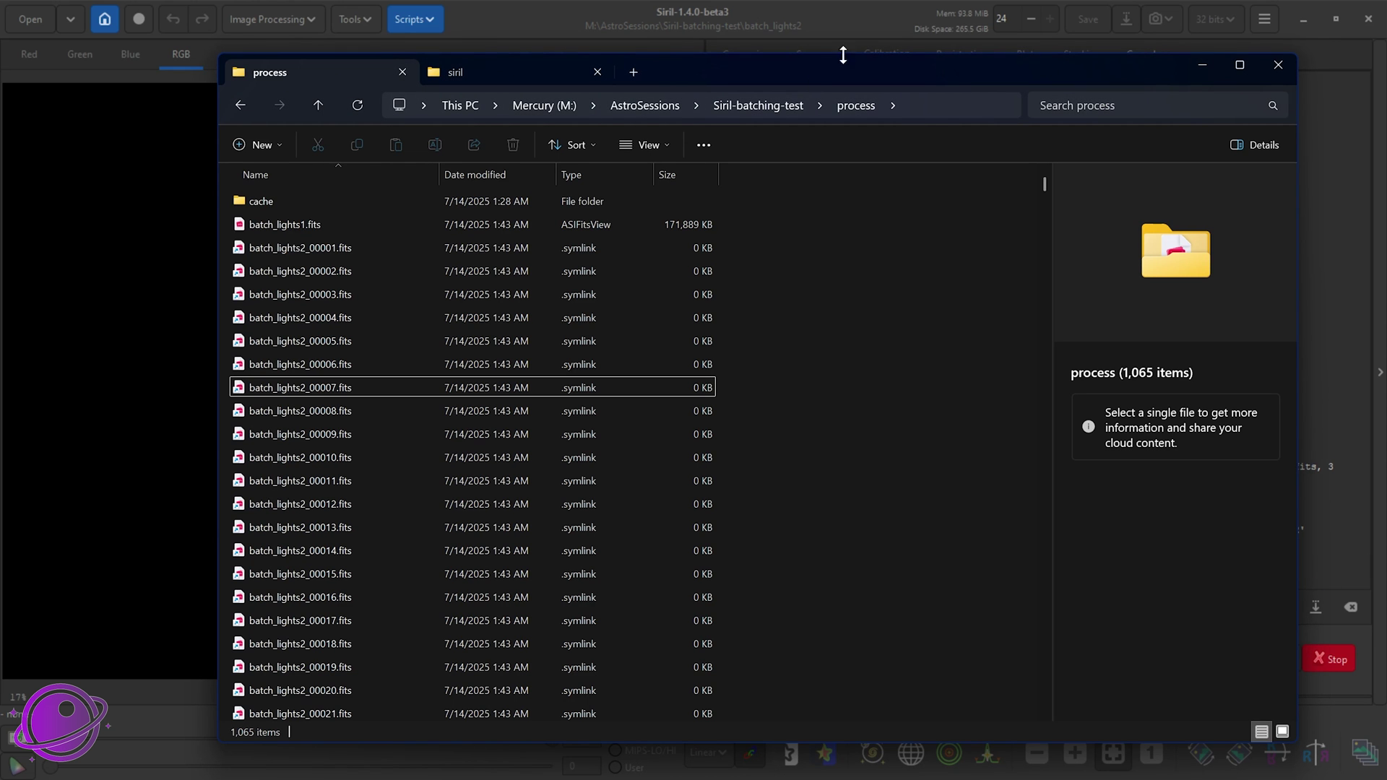
right_click(900, 290)
left_click(309, 268)
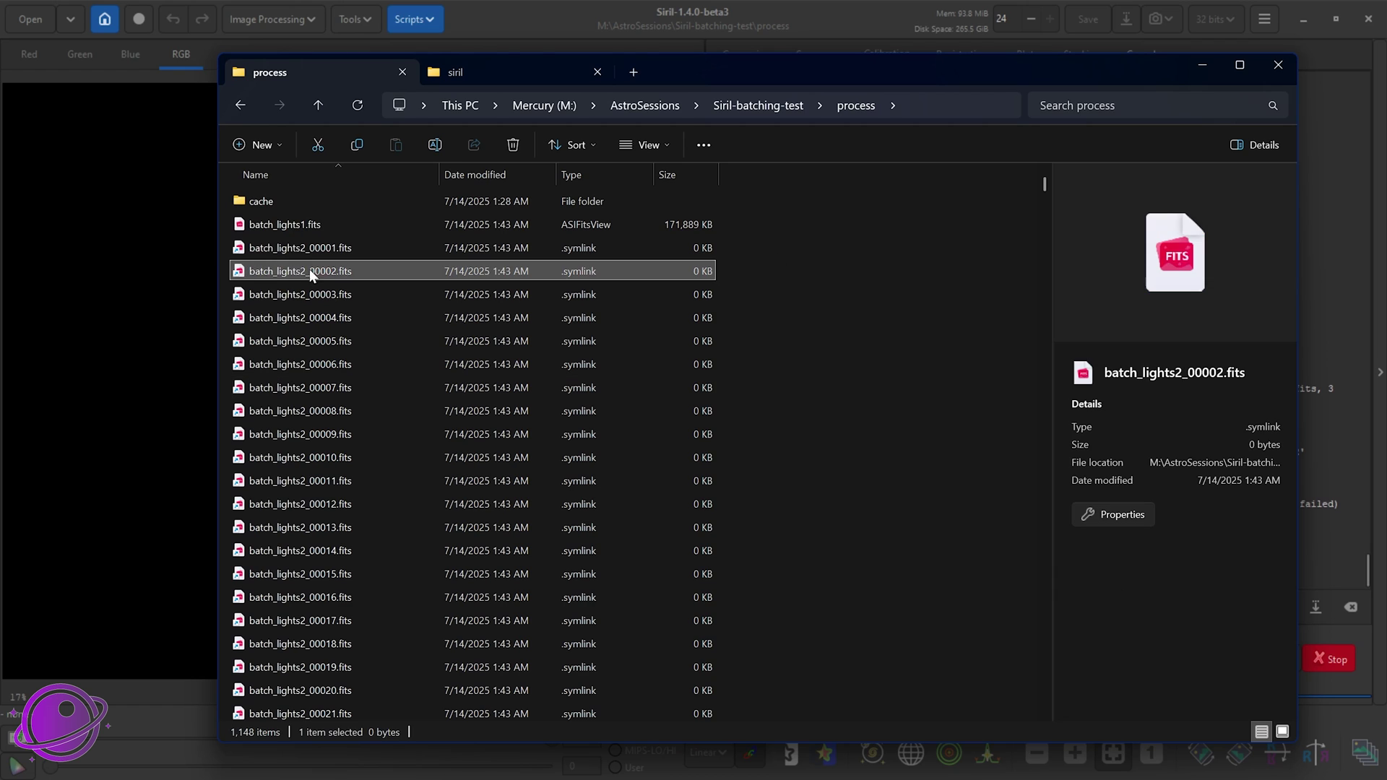
scroll(371, 510, "down", 10)
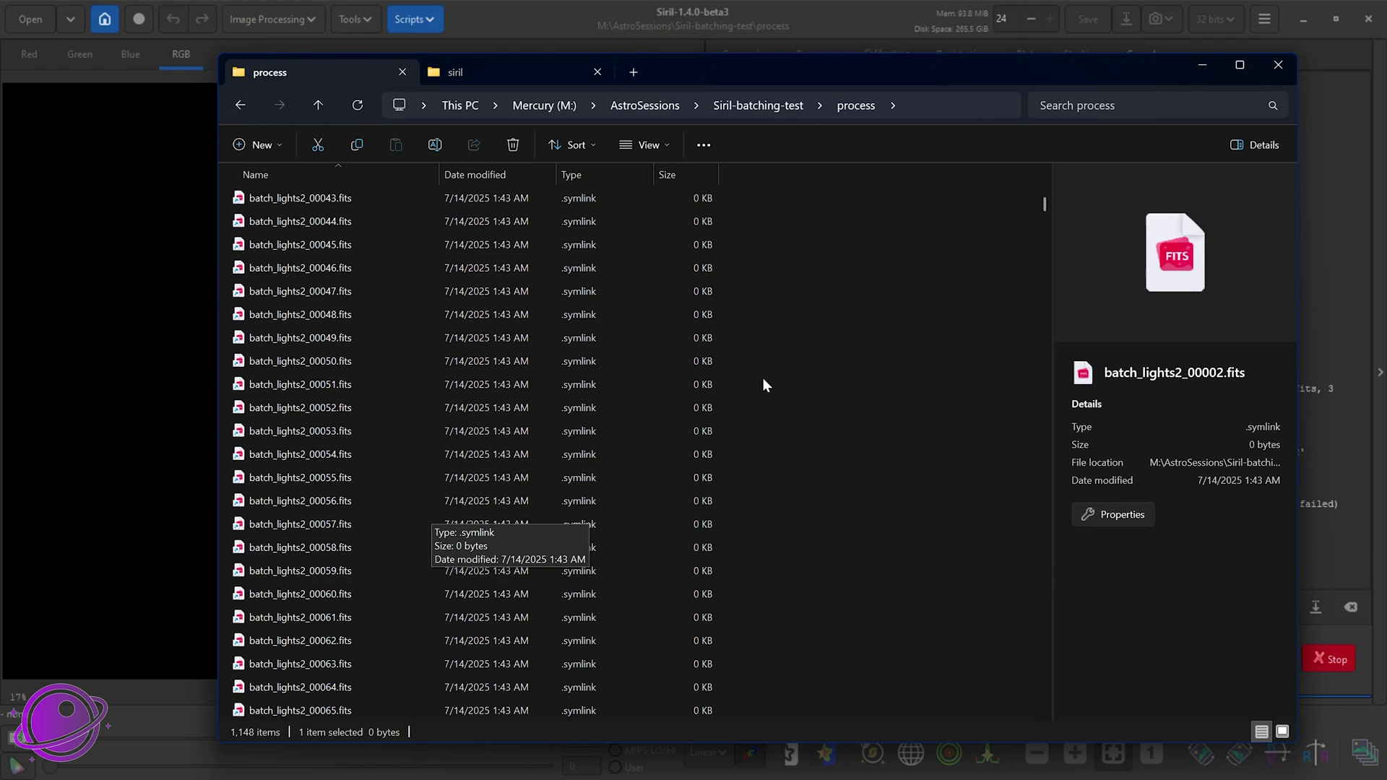
left_click(777, 105)
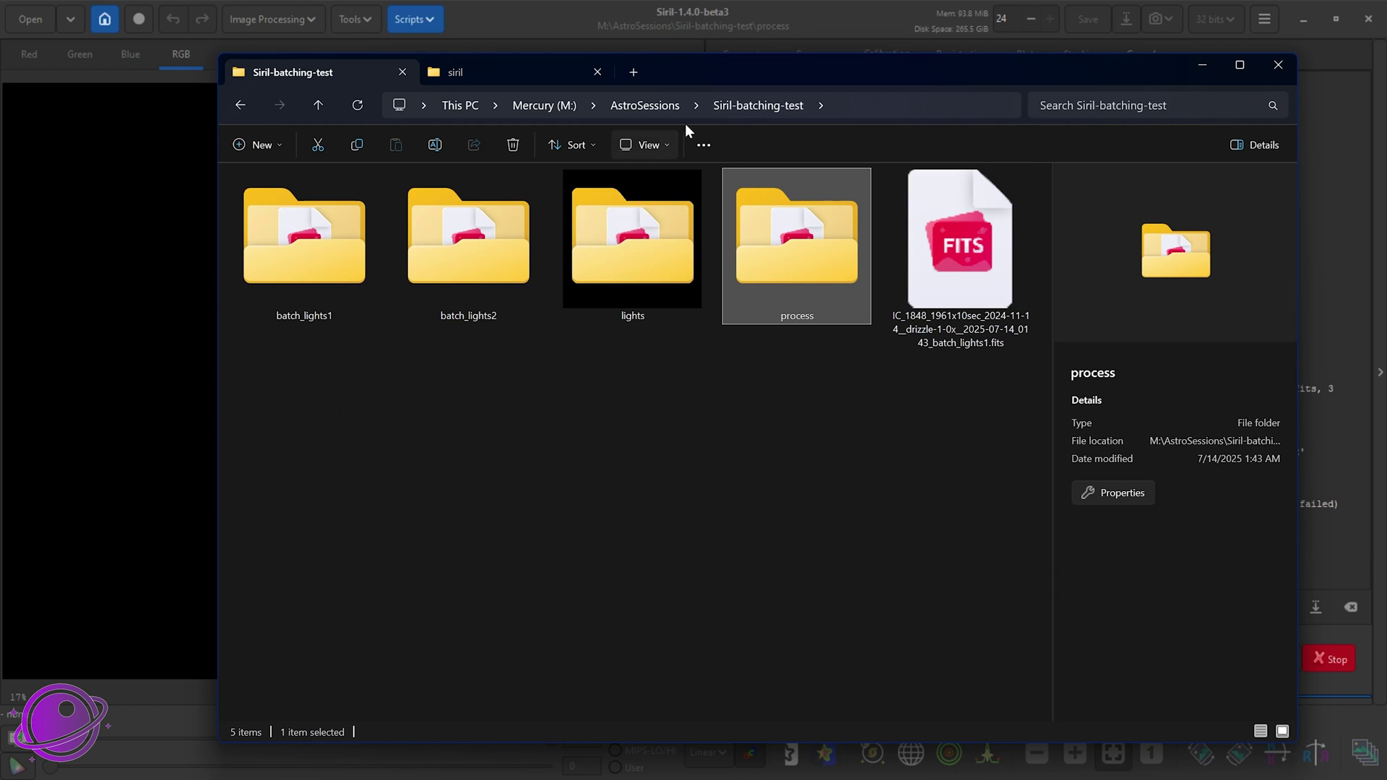
left_click(986, 337)
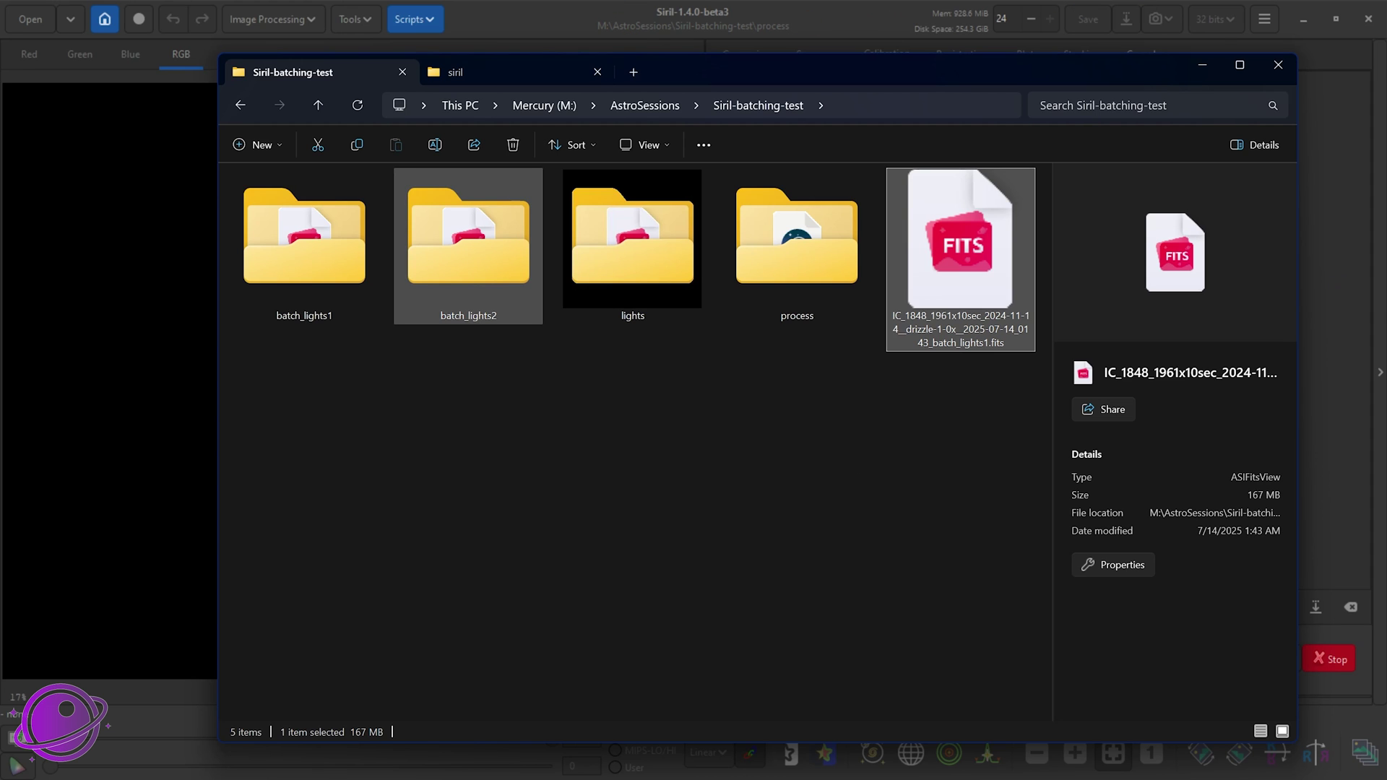
key("alt+Tab")
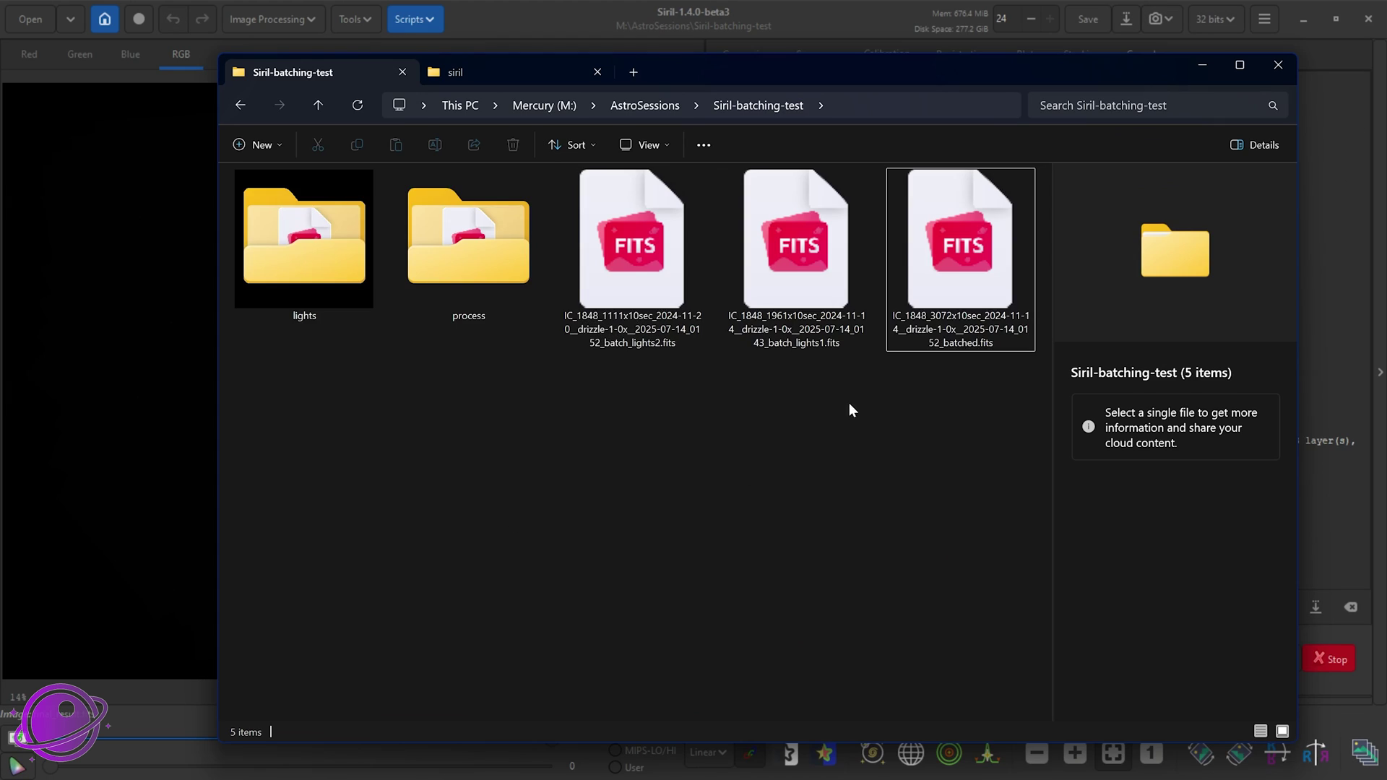
- Compare the 1111-frame, 1961-frame and merged 3072-frame stacks, inspect final_result.fits, then return to Siril
left_click(635, 339)
left_click(826, 340)
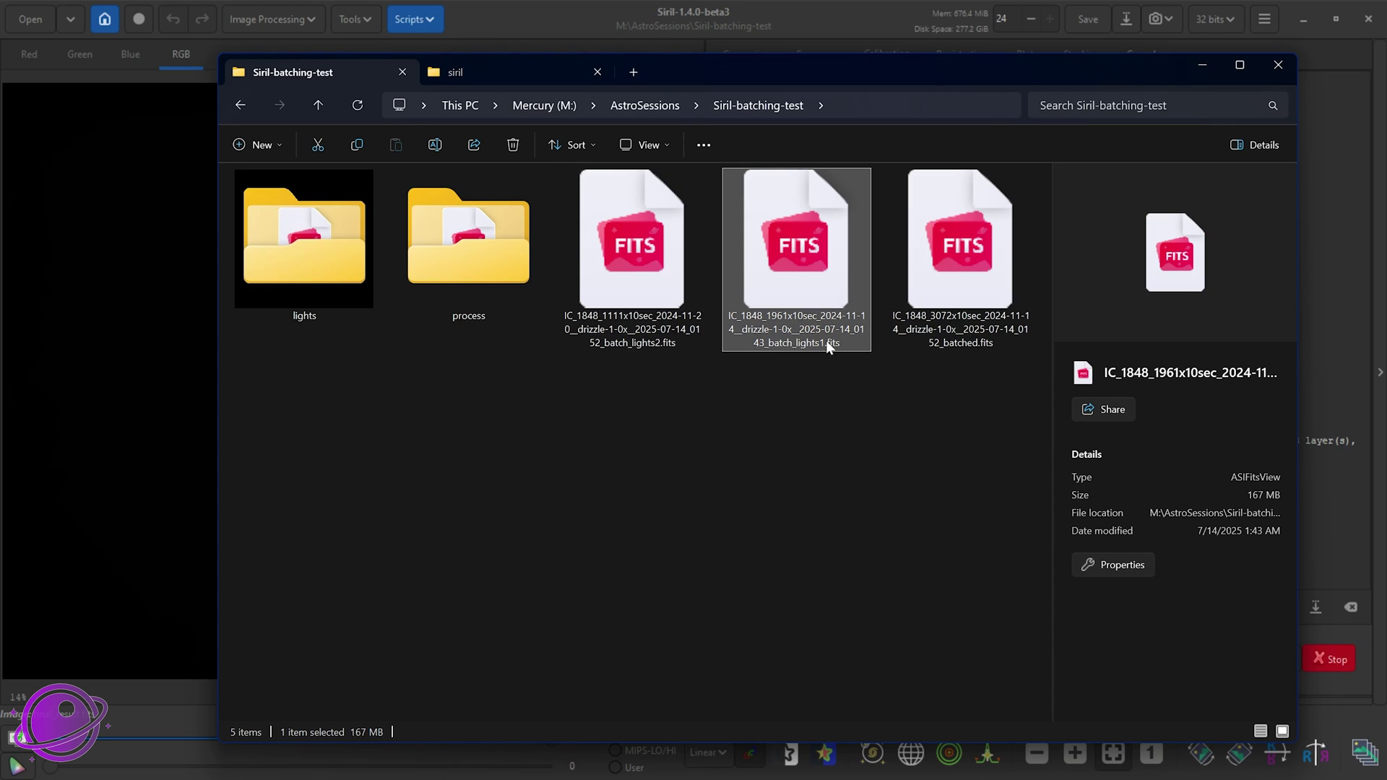
left_click(955, 348)
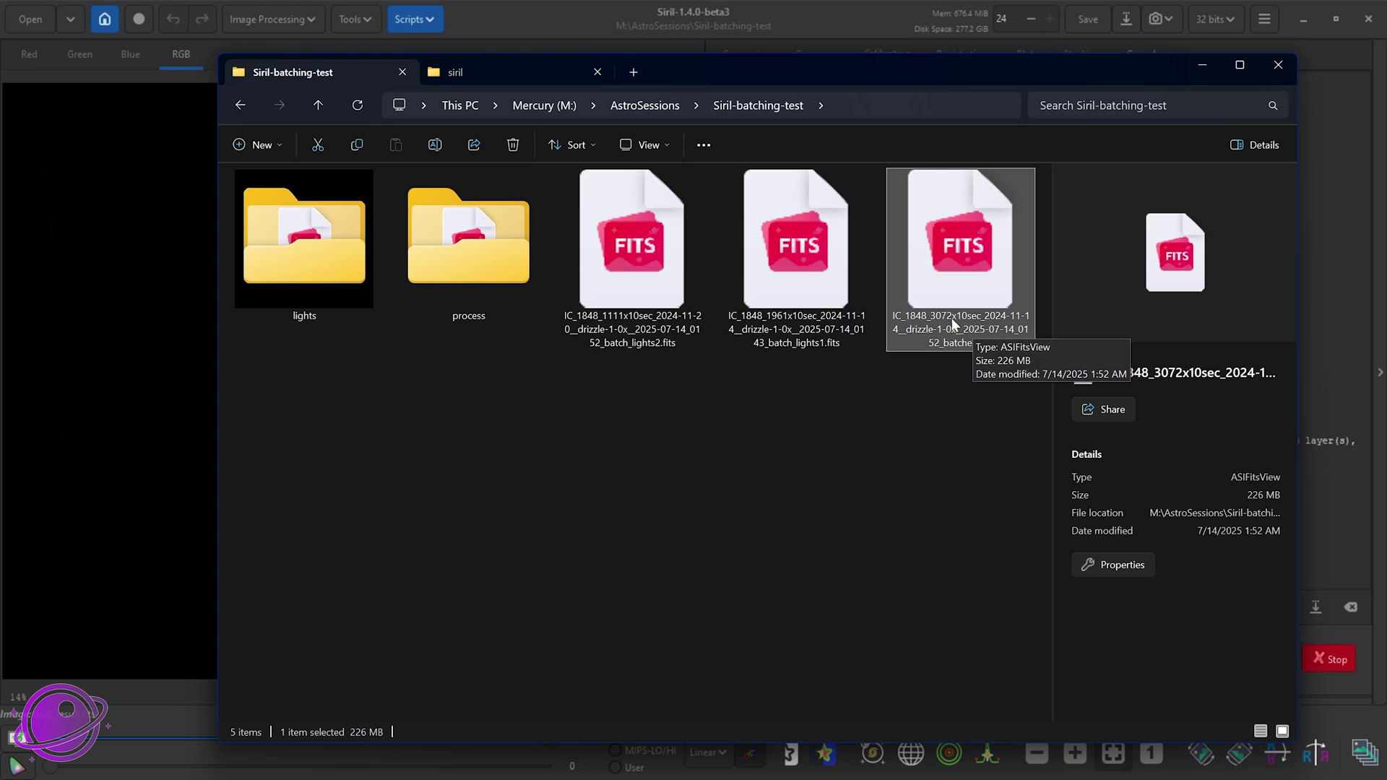
double_click(484, 230)
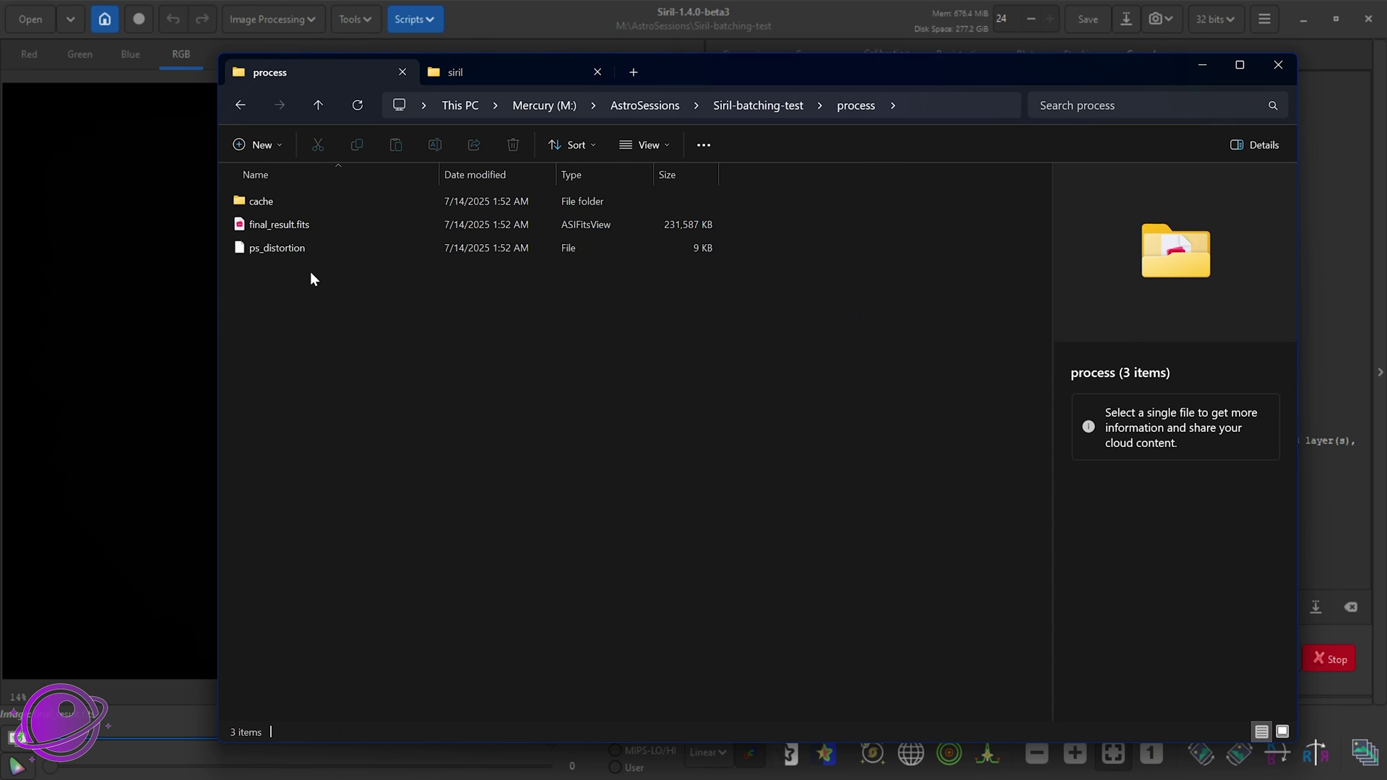
left_click(312, 229)
left_click(759, 109)
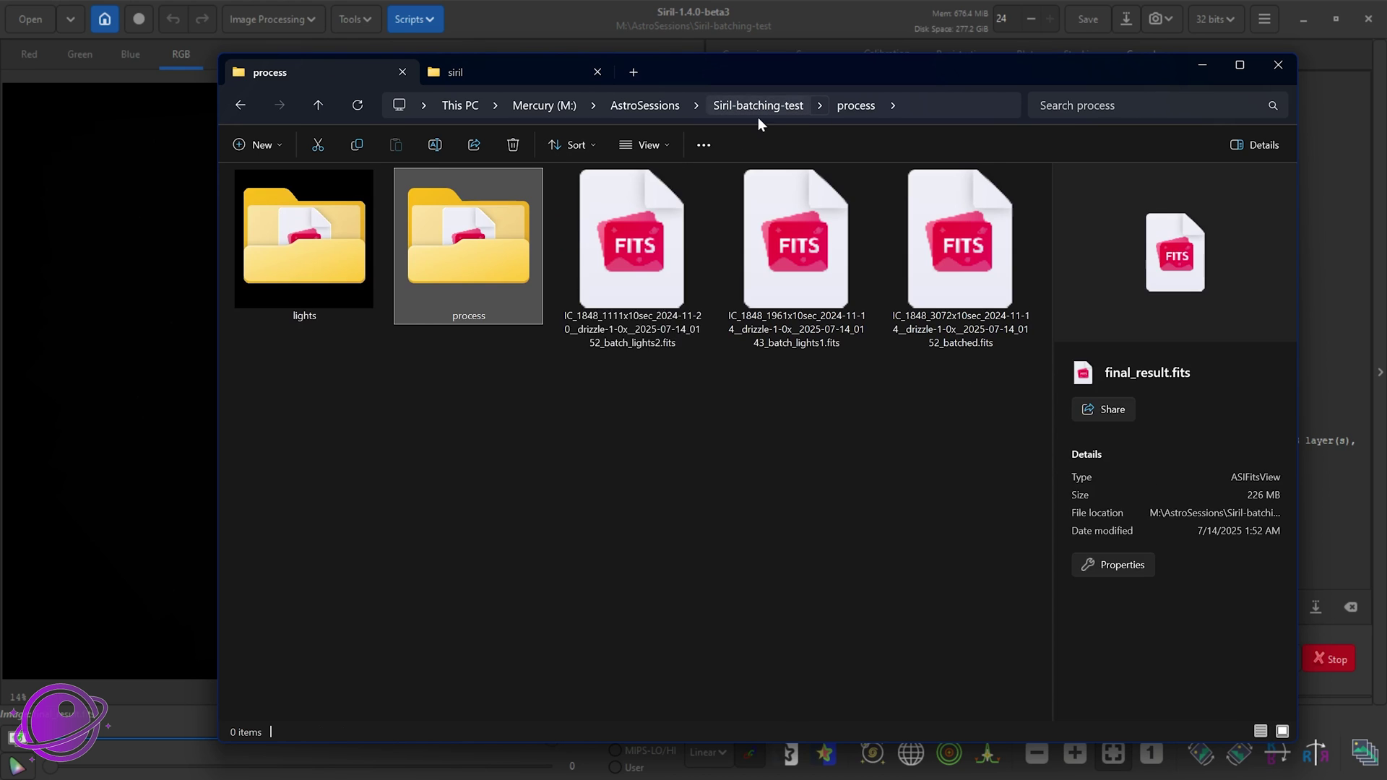
left_click(622, 10)
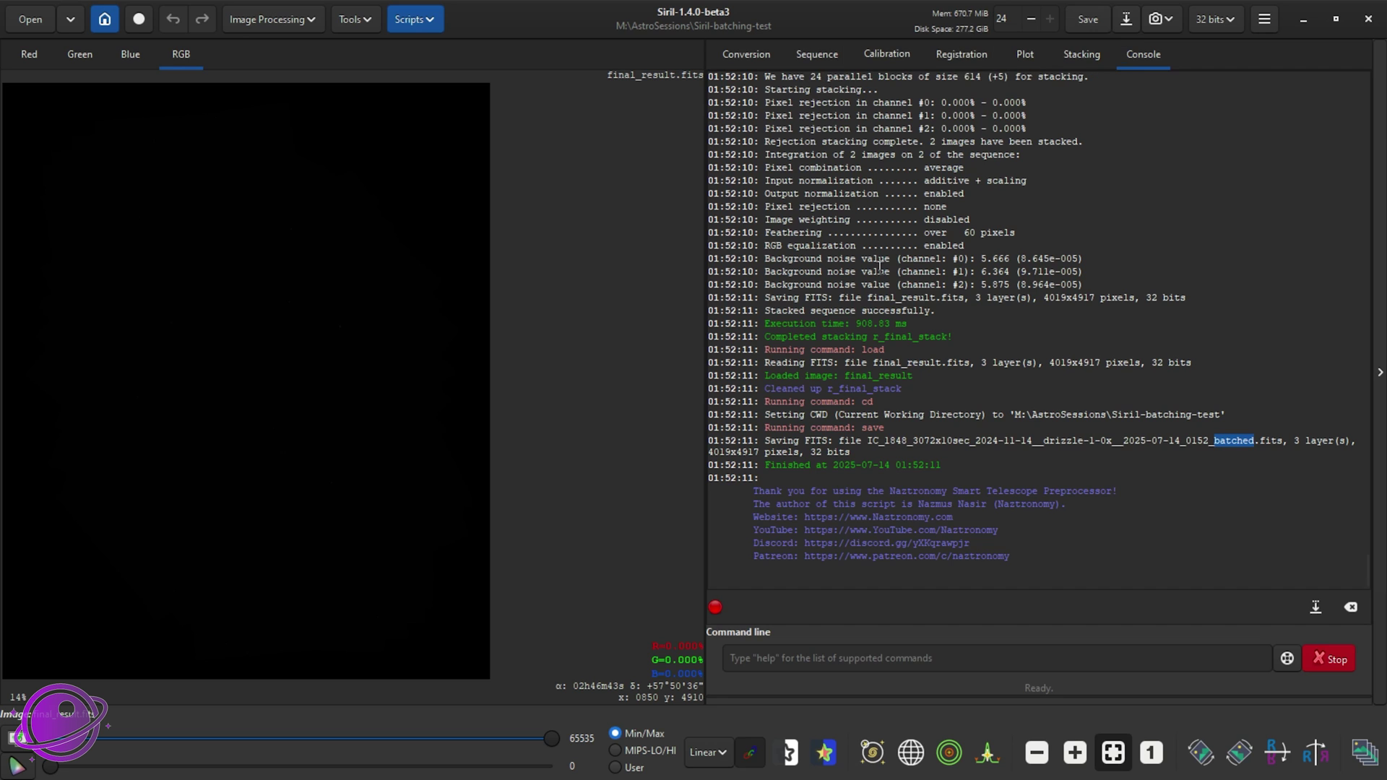
- Switch the display mode to AutoStretch on the final IC 1848 mosaic
left_click(708, 752)
left_click(735, 683)
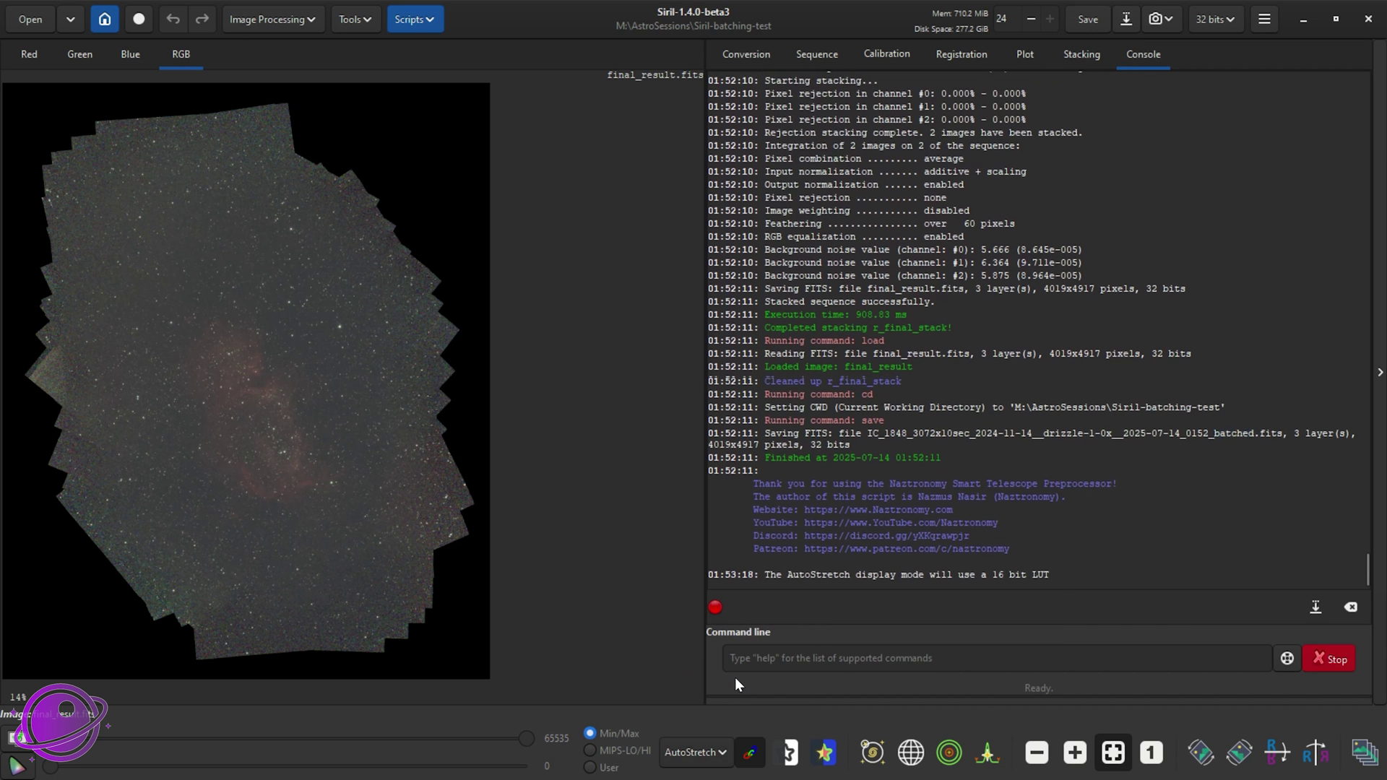
scroll(208, 321, "up", 3)
scroll(257, 390, "down", 3)
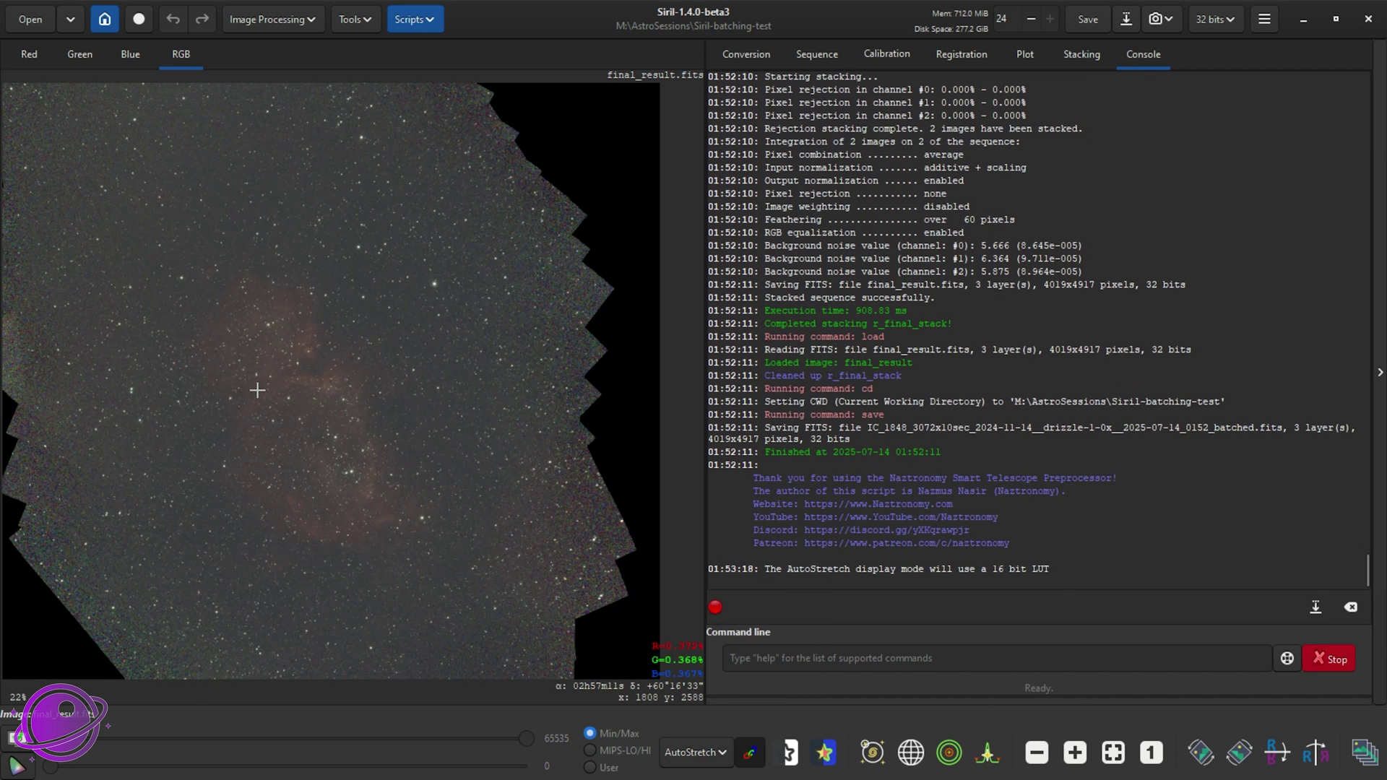
- Select the central nebula region and crop the image to it
left_click_drag(162, 309, 417, 558)
right_click(335, 457)
mouse_move(396, 591)
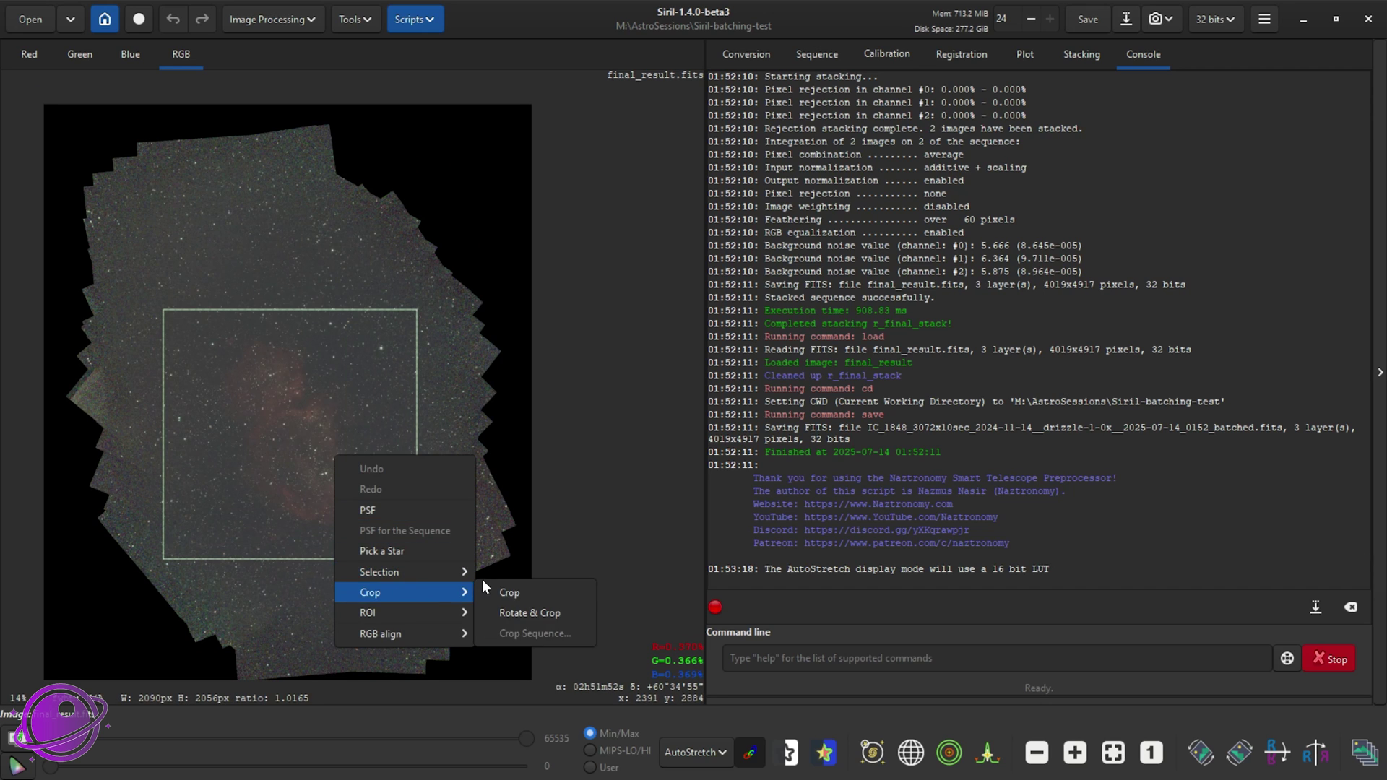
left_click(503, 587)
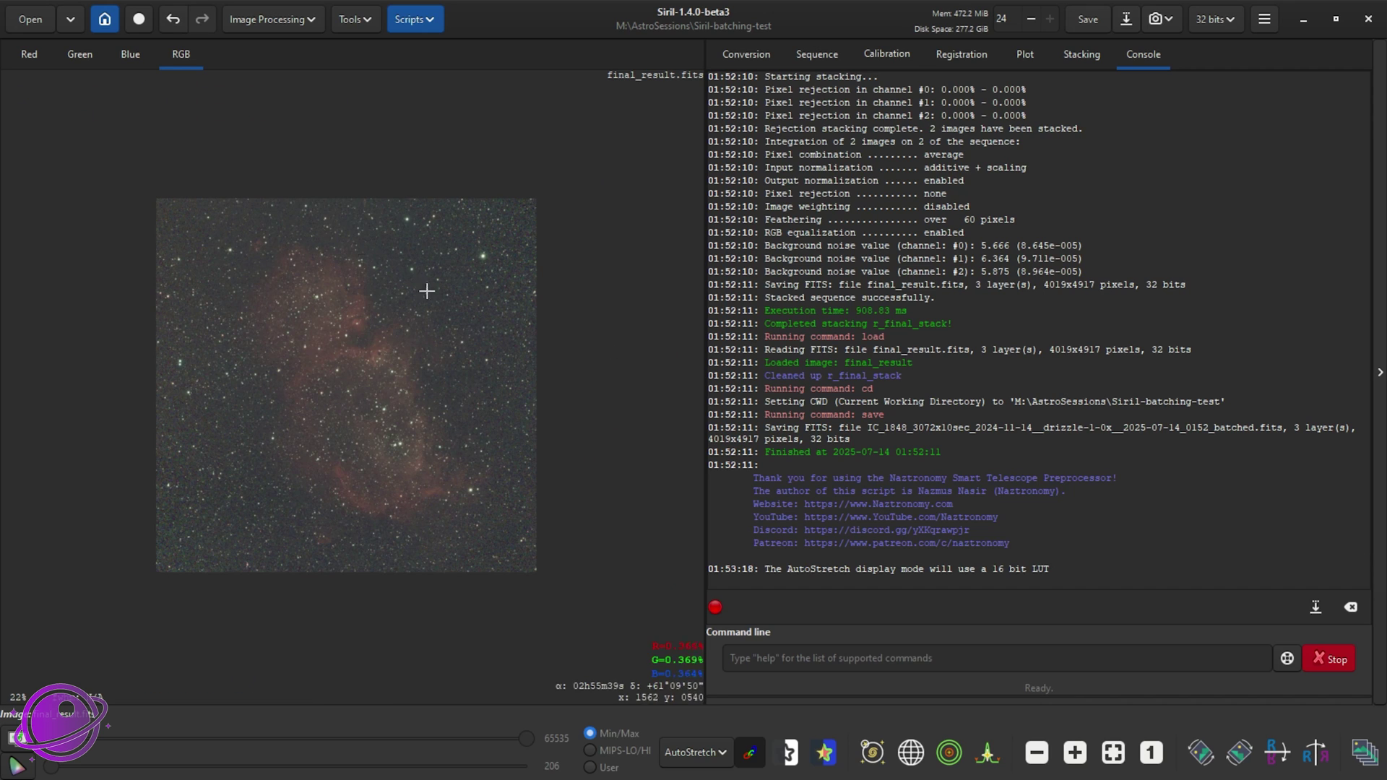
left_click(106, 22)
- Set Siril-14_Seestar_Mosaic in AstroSessions as the working folder
left_click(528, 227)
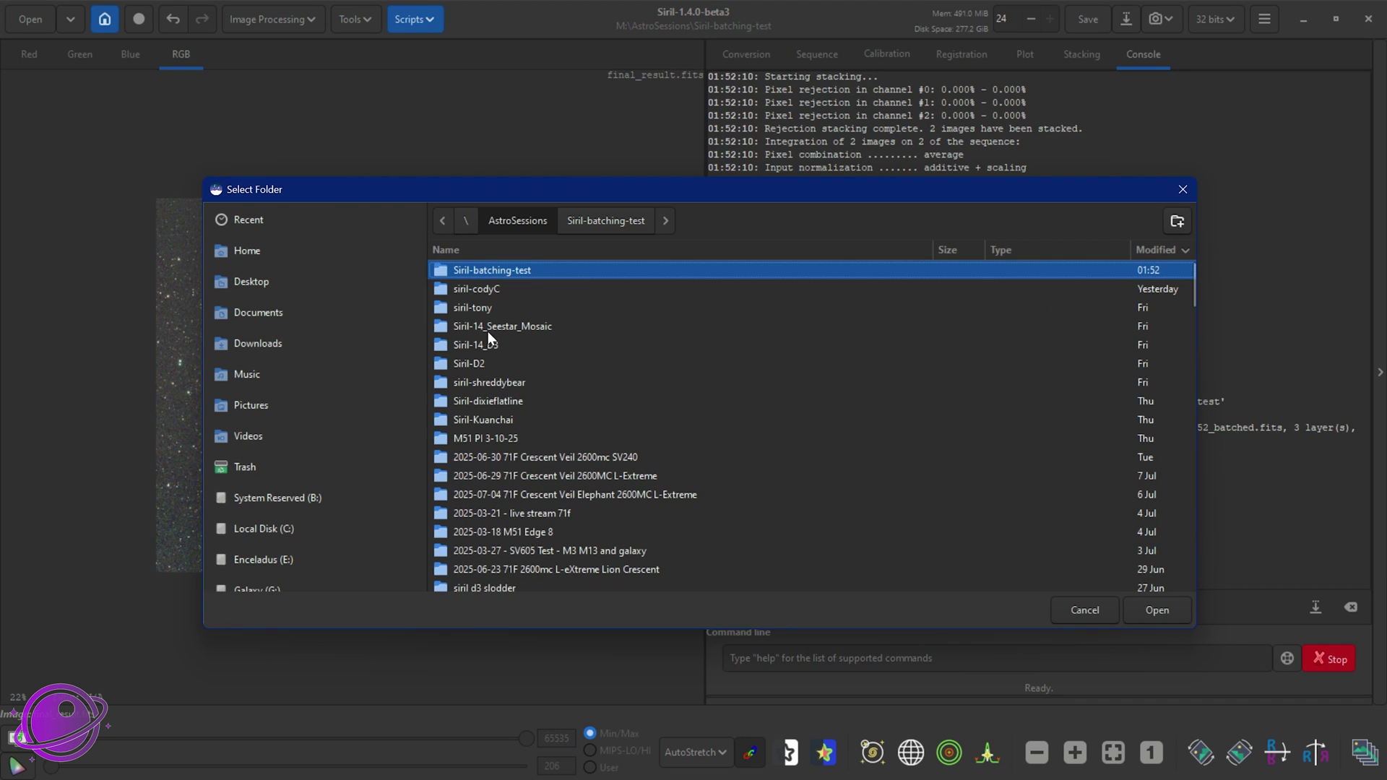
left_click(509, 328)
left_click(1189, 614)
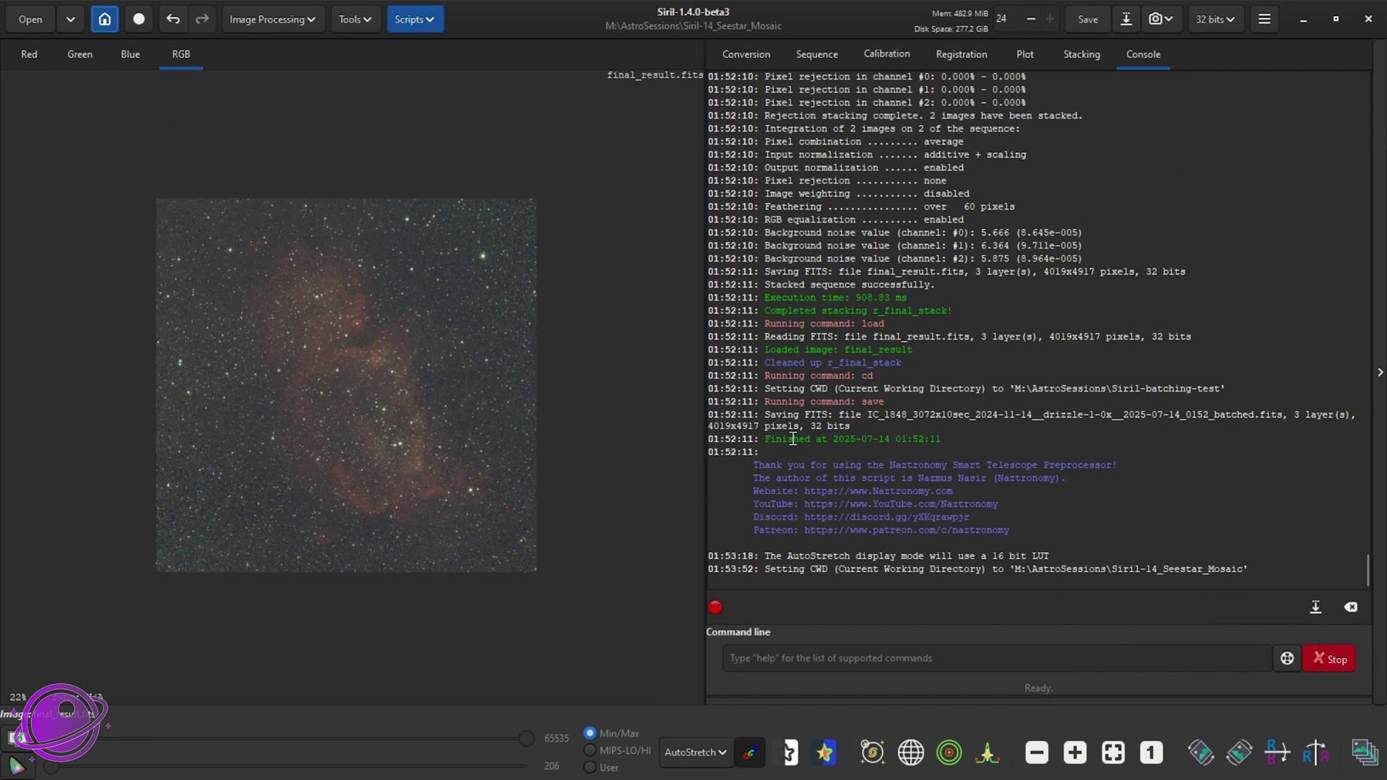
- Launch Naztronomy-Smart_Telescope_PP.py, tick Clean Up Files, and run the preprocessing
left_click(417, 22)
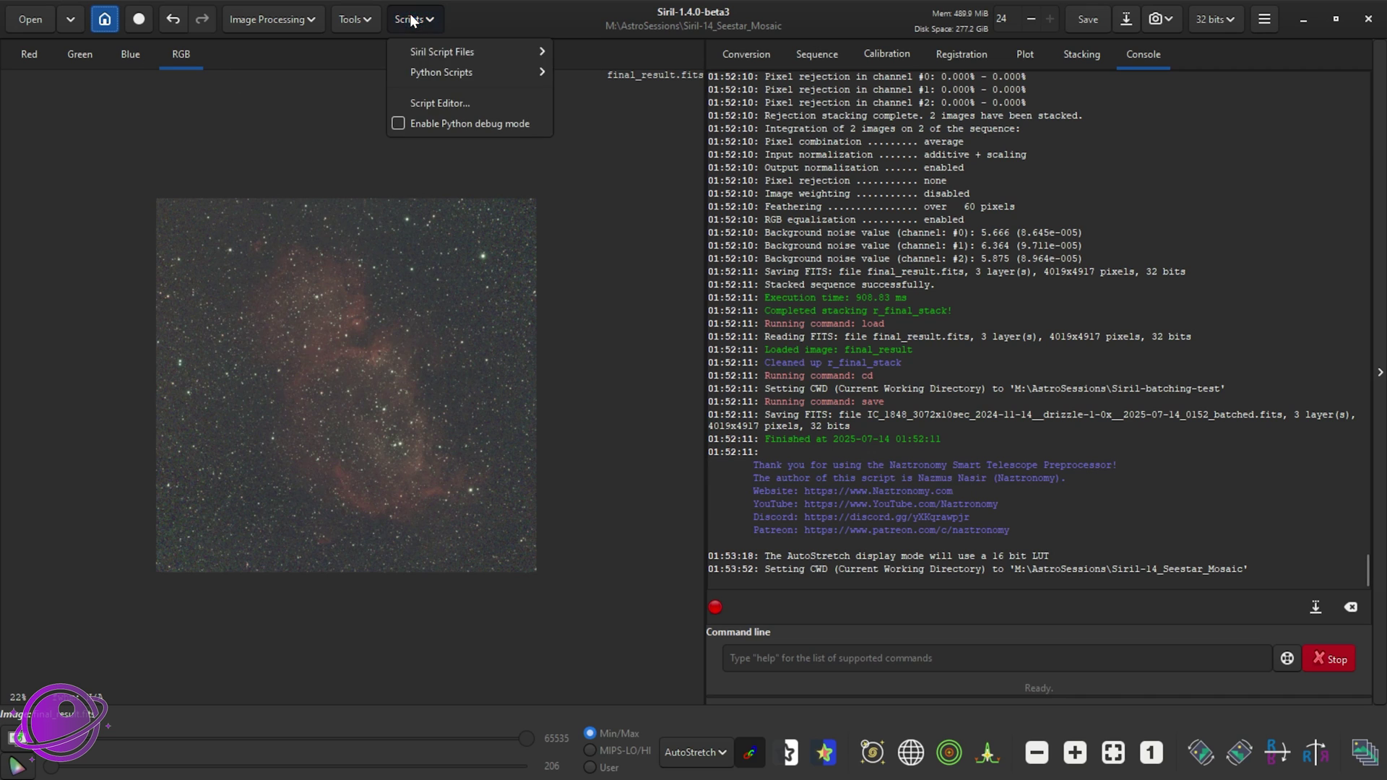
mouse_move(467, 72)
mouse_move(645, 132)
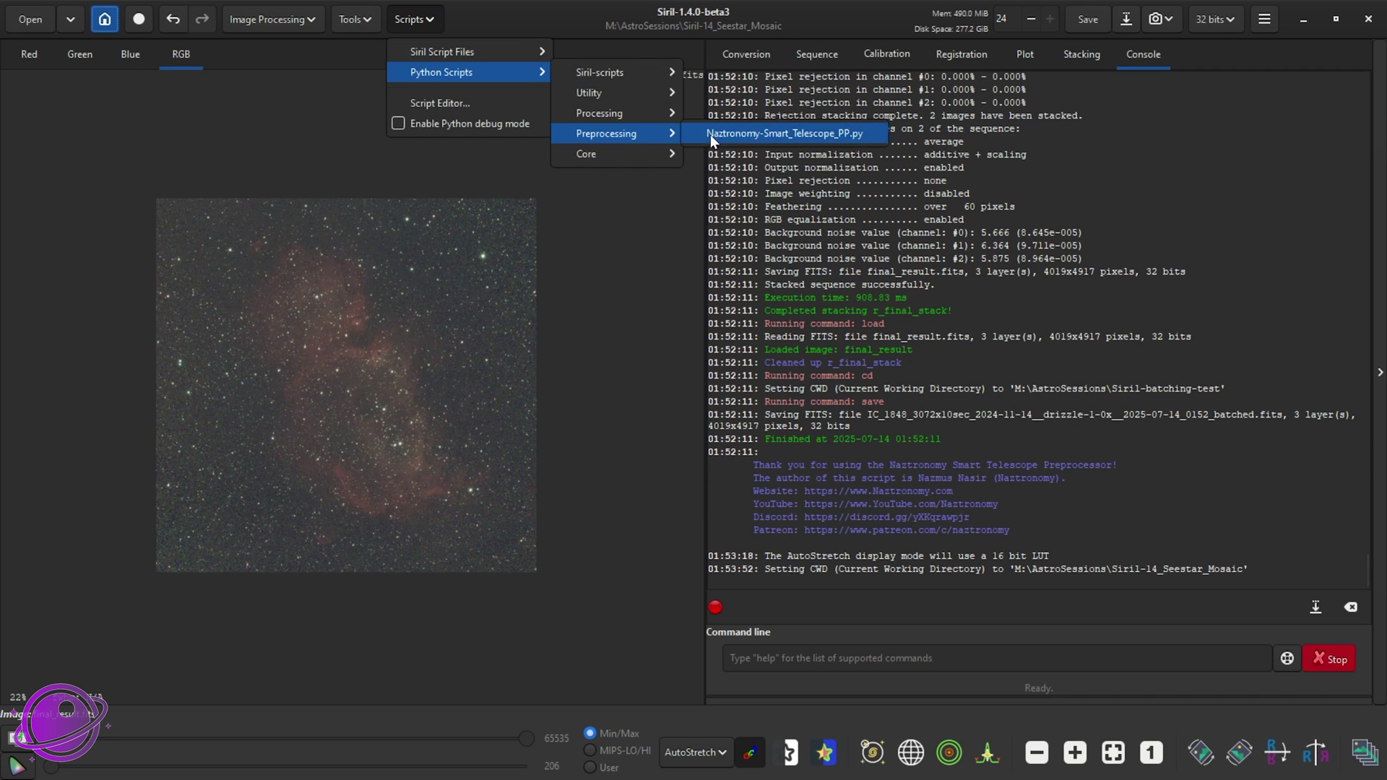
left_click(786, 133)
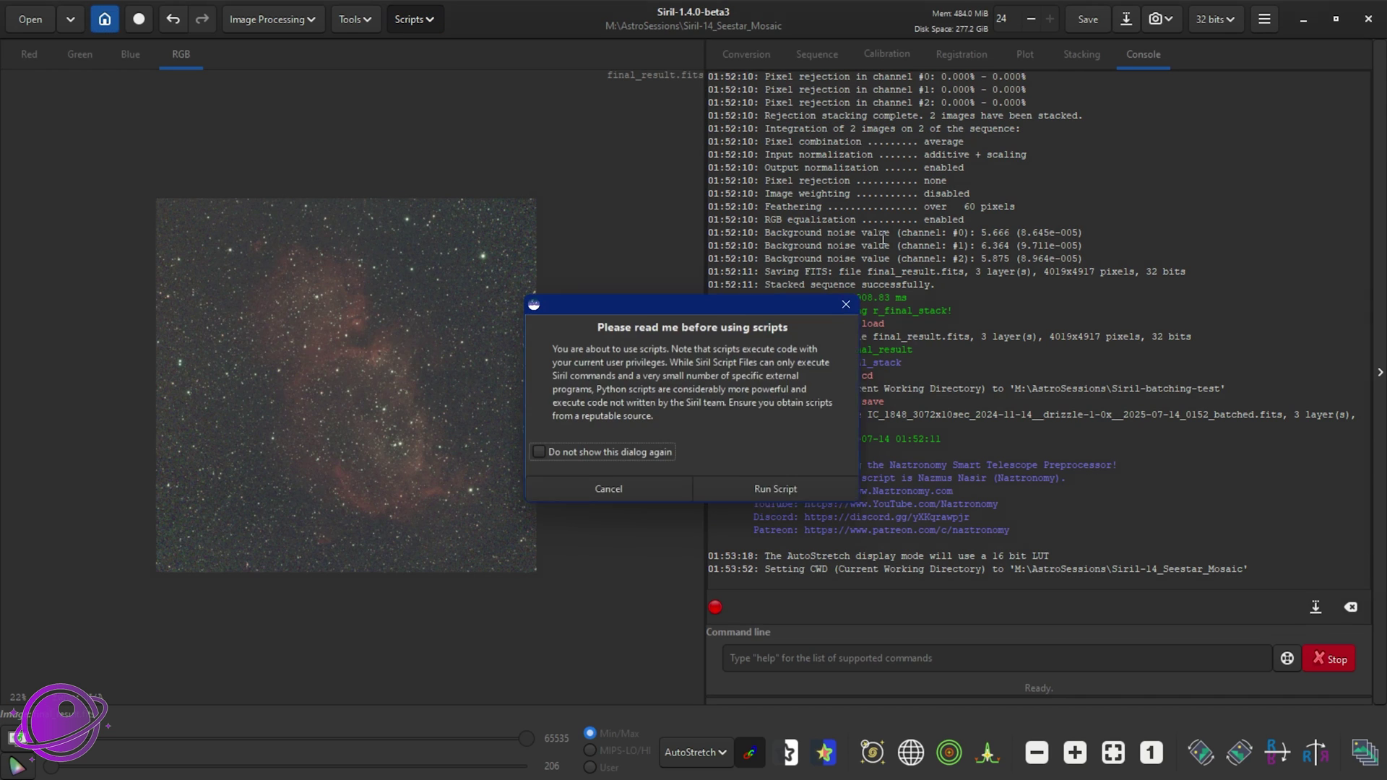
left_click(783, 494)
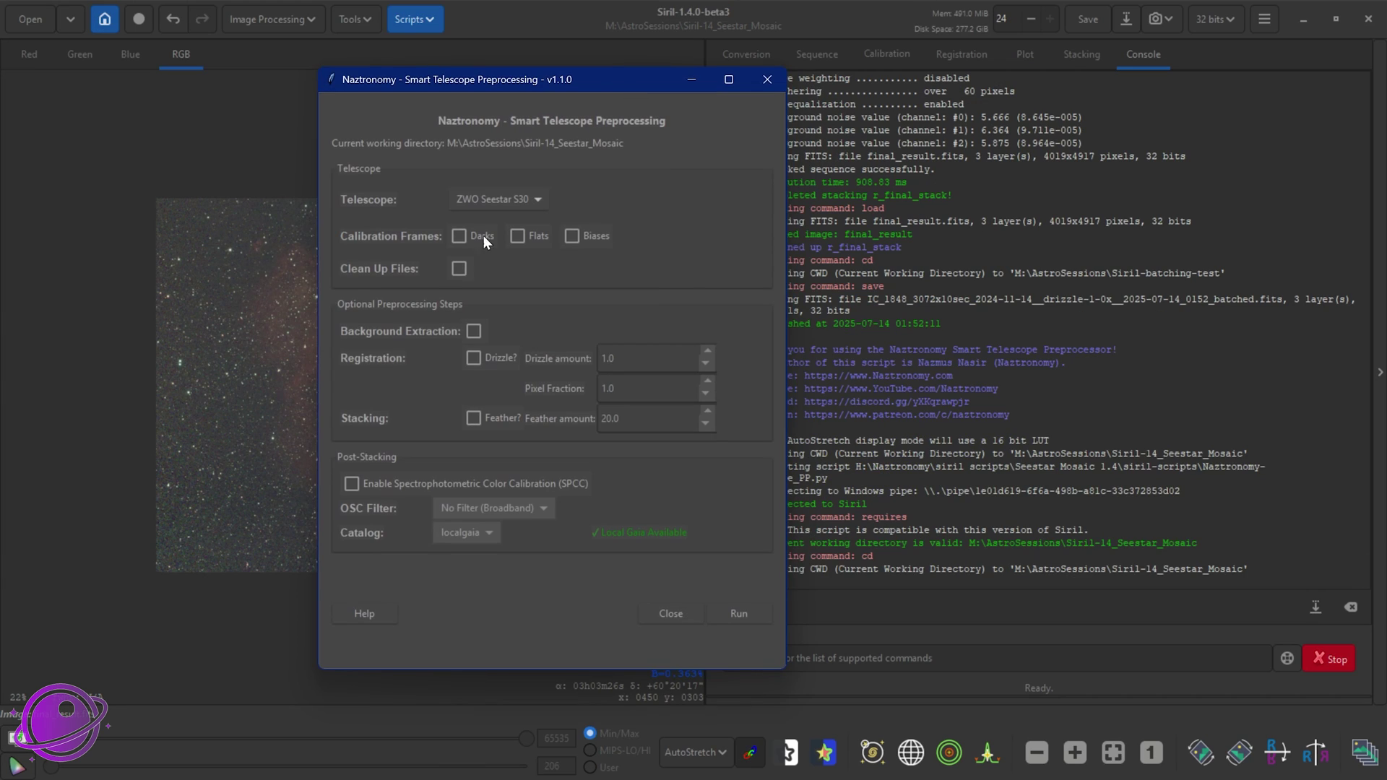
mouse_move(451, 271)
left_click_drag(580, 78, 494, 81)
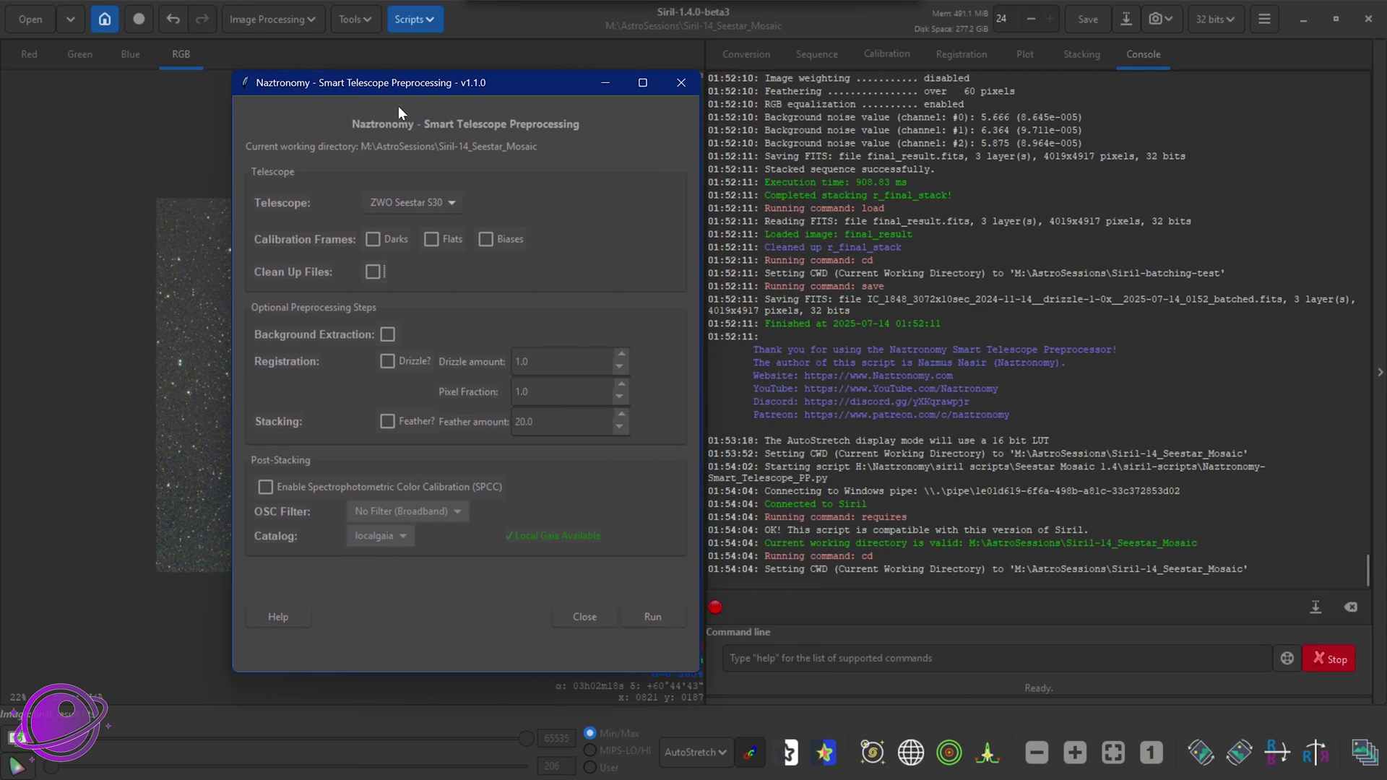
left_click(373, 273)
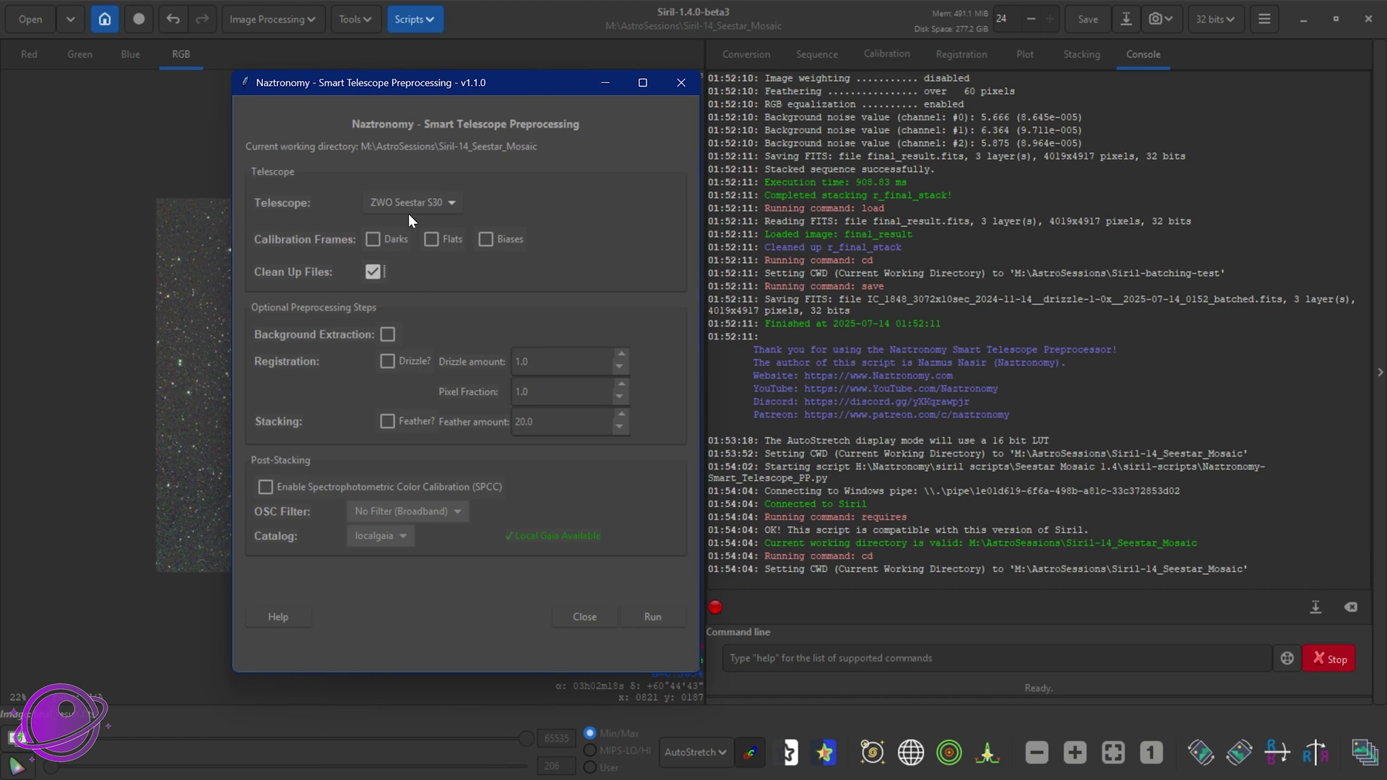
left_click(646, 621)
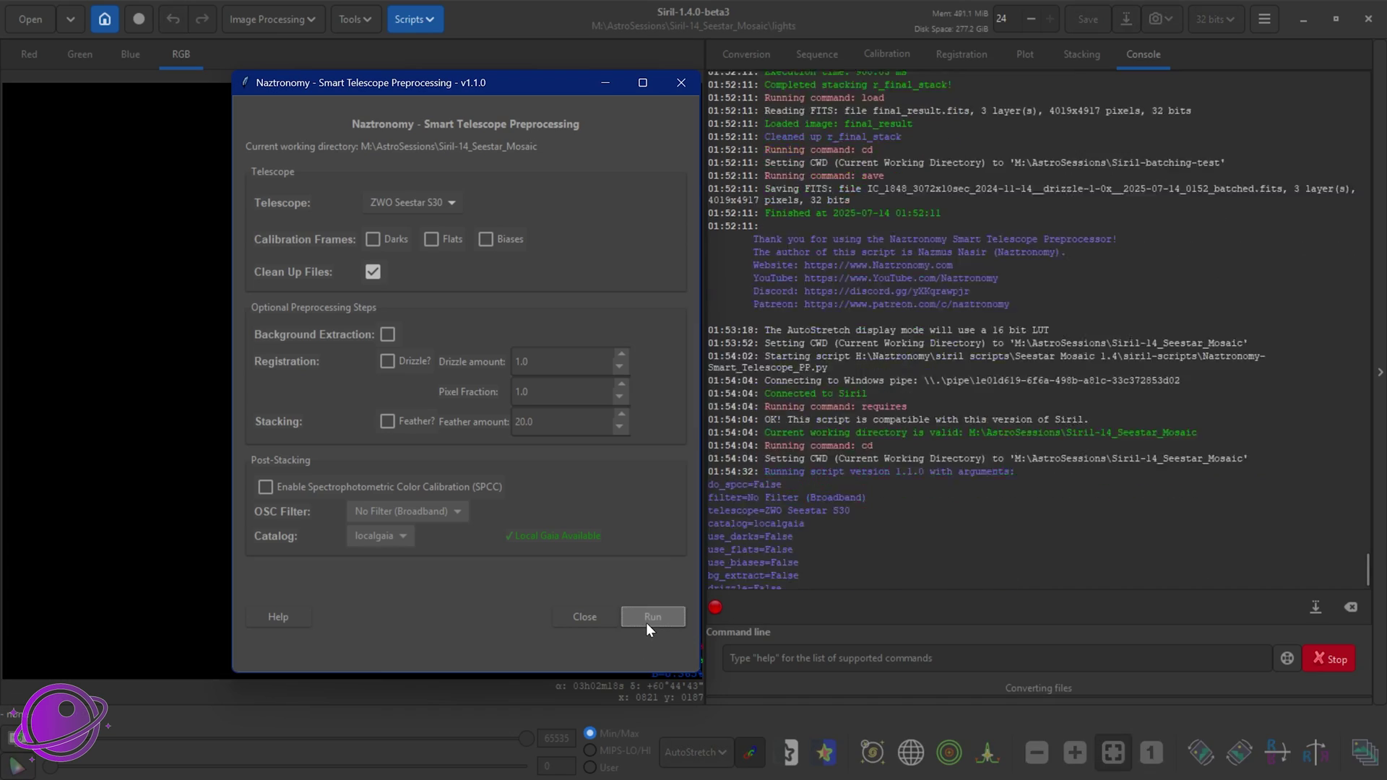